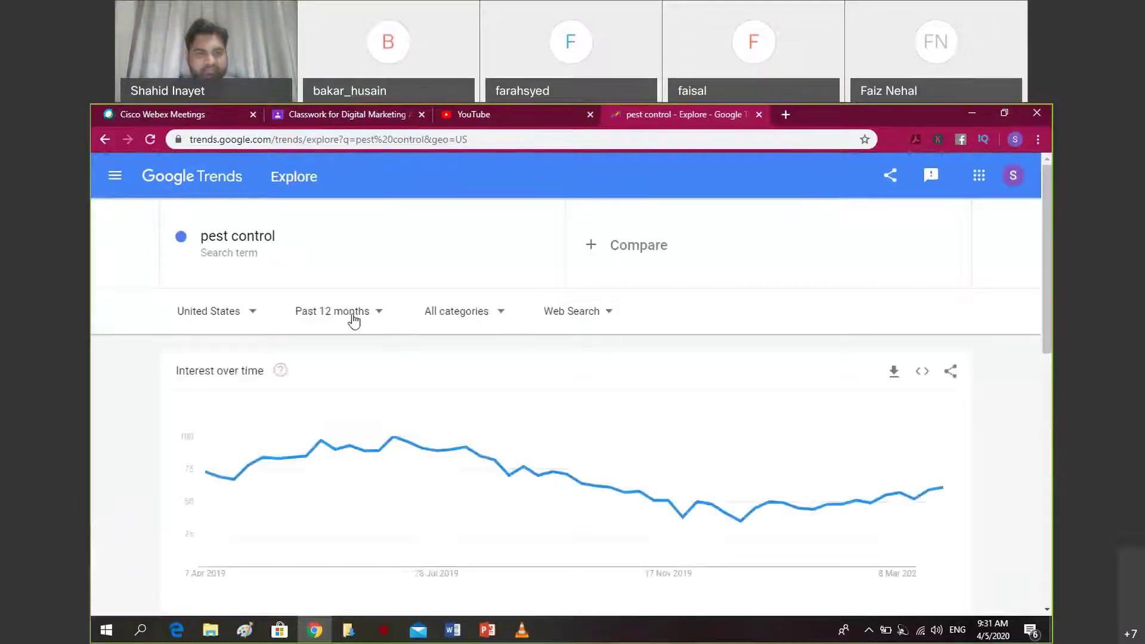
Step: Set the time range of the pest control trend to Past 90 days
left_click(354, 319)
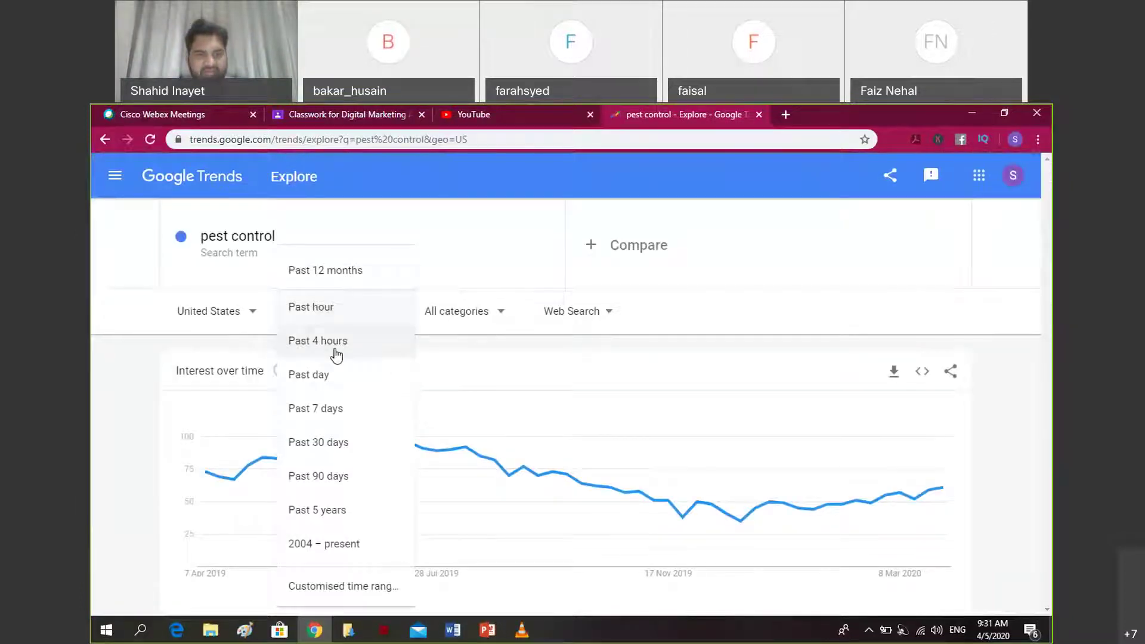
left_click(334, 408)
left_click(333, 477)
Step: Set the region to Pakistan and review the pest control interest, sub-regions, related topics and related queries
left_click(249, 320)
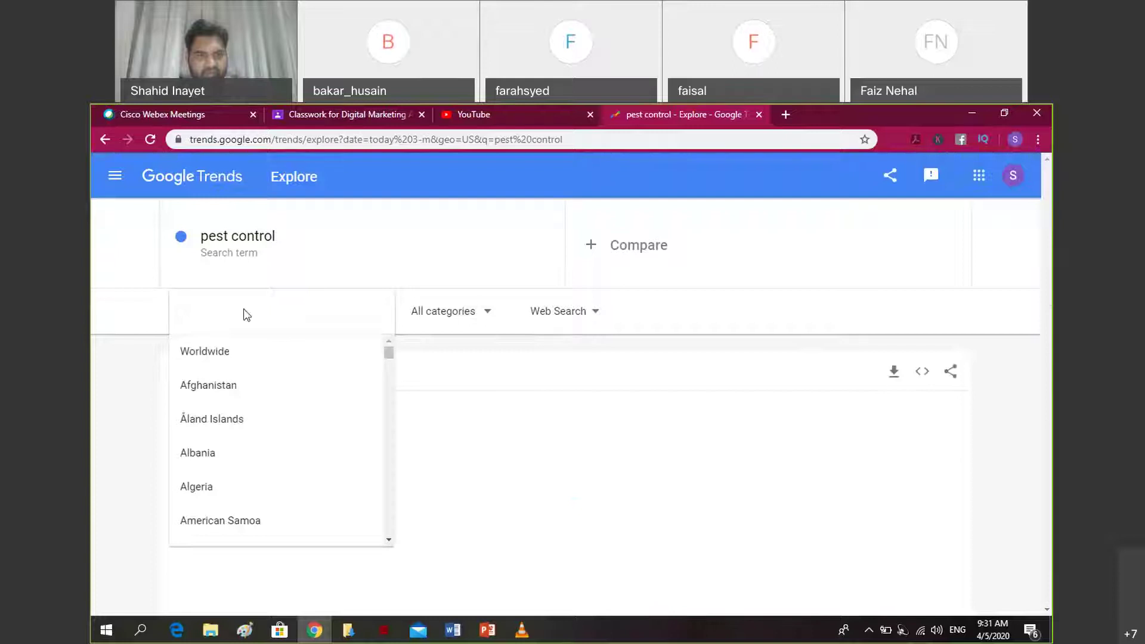
type("Pakistaa")
key("BackSpace")
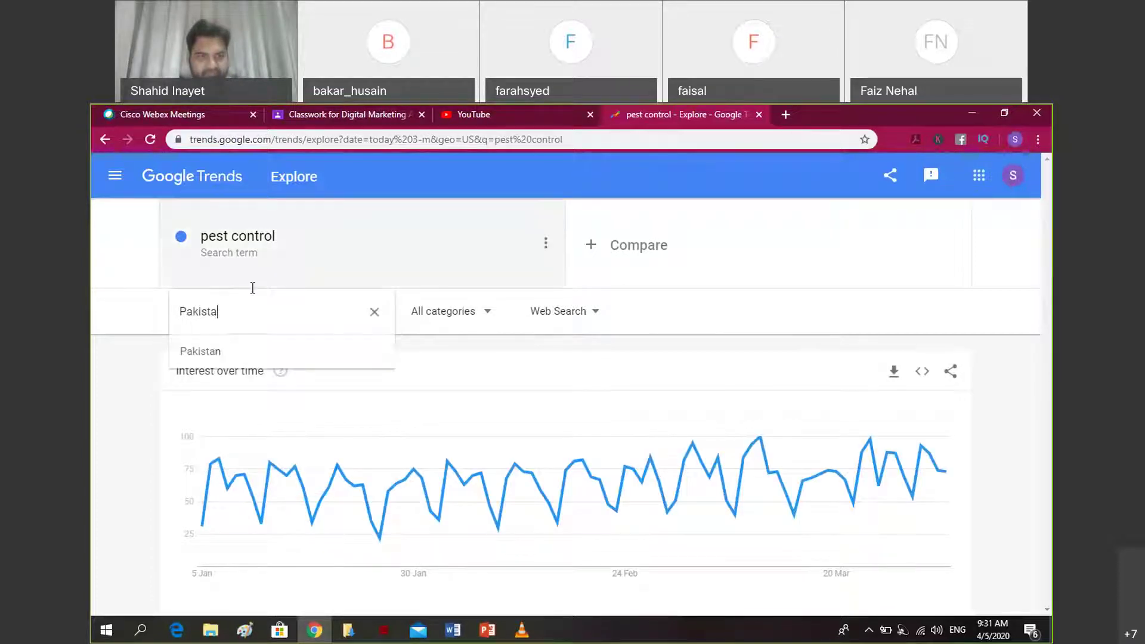
left_click(221, 355)
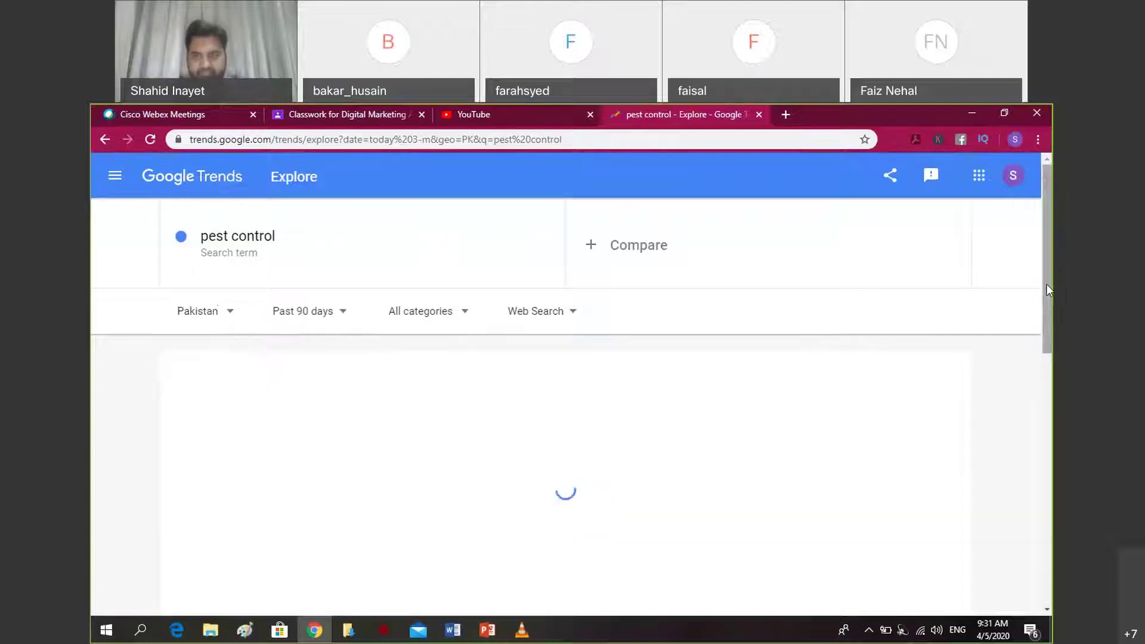
scroll(1046, 284, "down", 6)
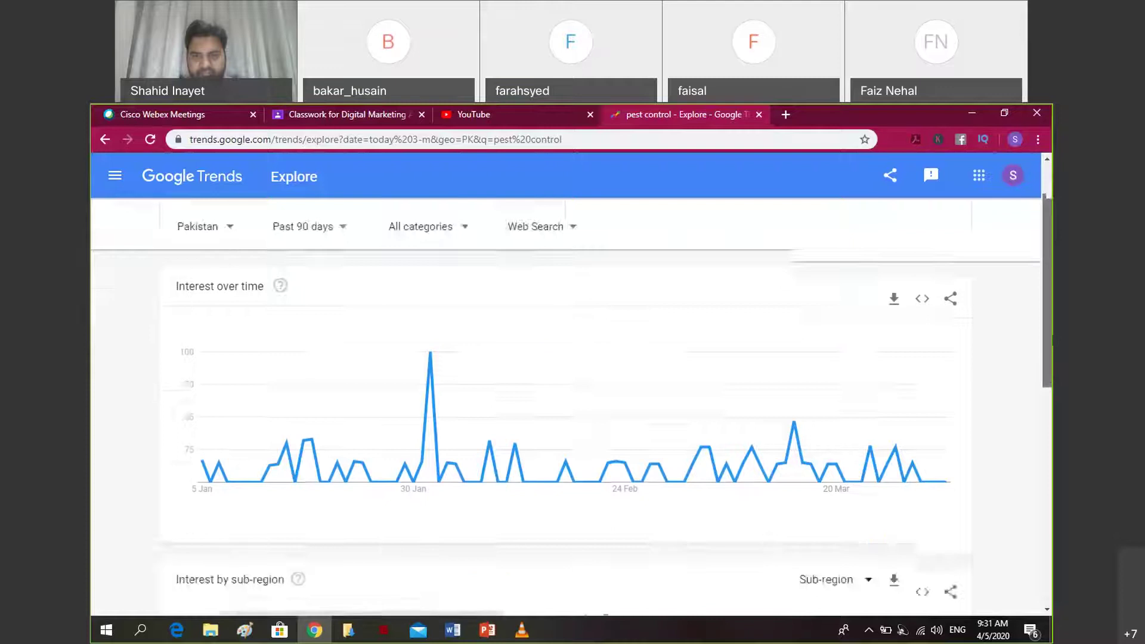
scroll(1047, 429, "down", 3)
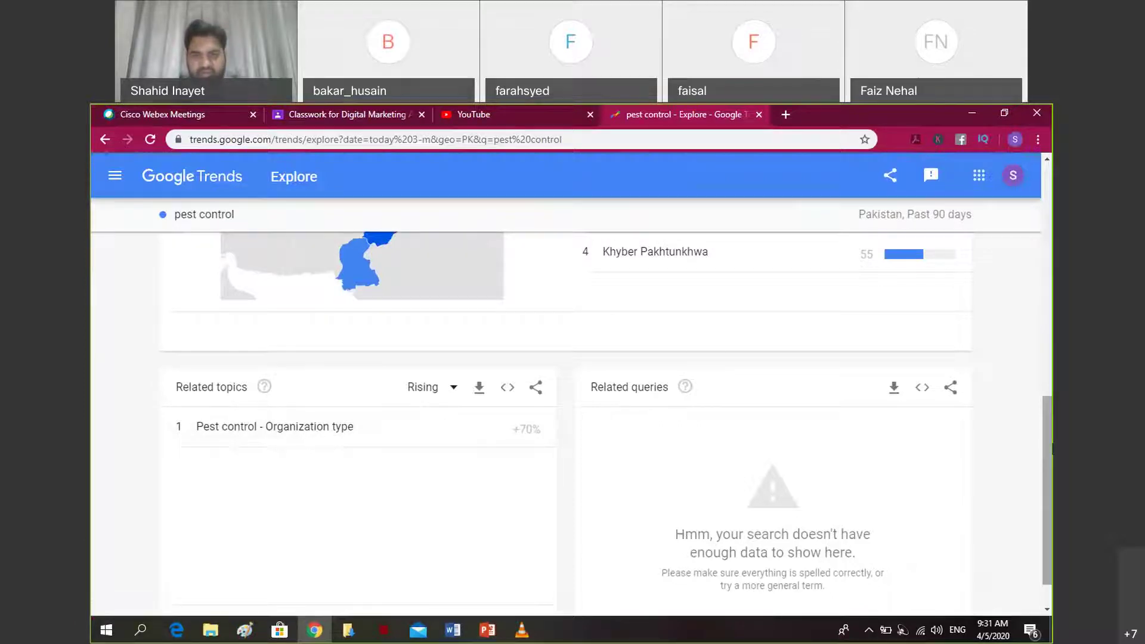
scroll(1049, 358, "up", 5)
scroll(245, 297, "up", 5)
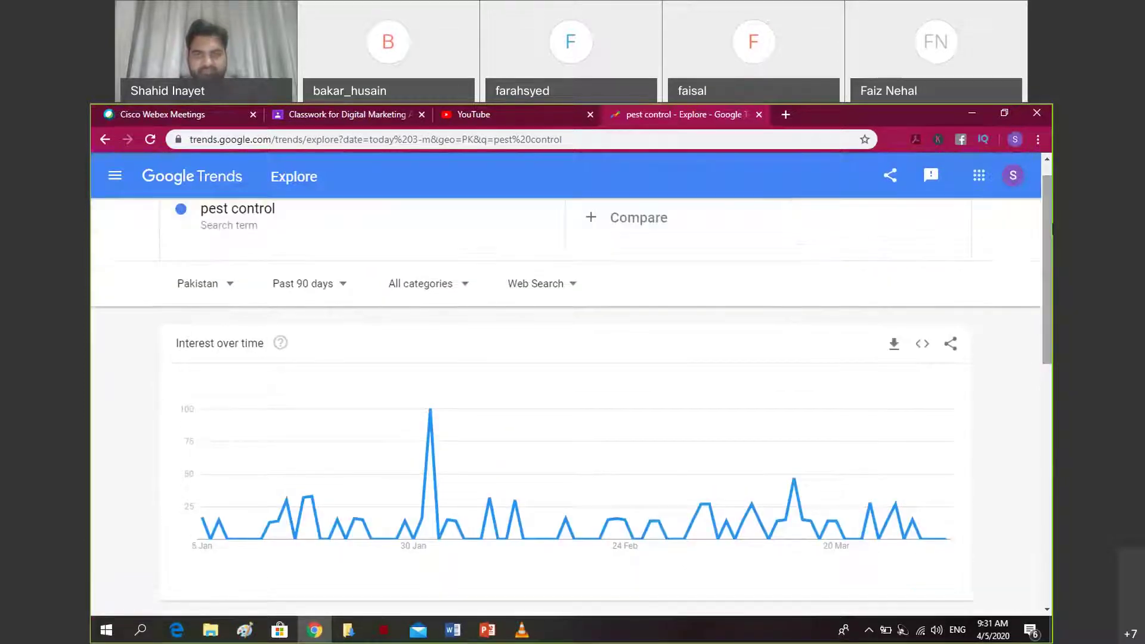
Step: Replace the search term with "fumigation" and inspect its interest over time
left_click(313, 232)
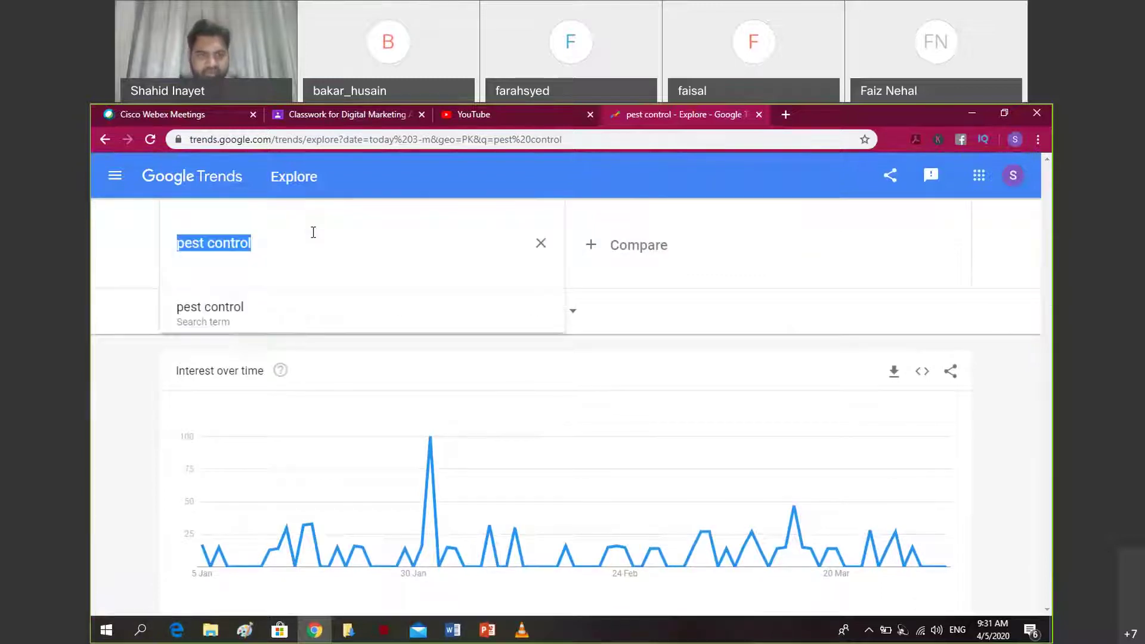
type("fumigation")
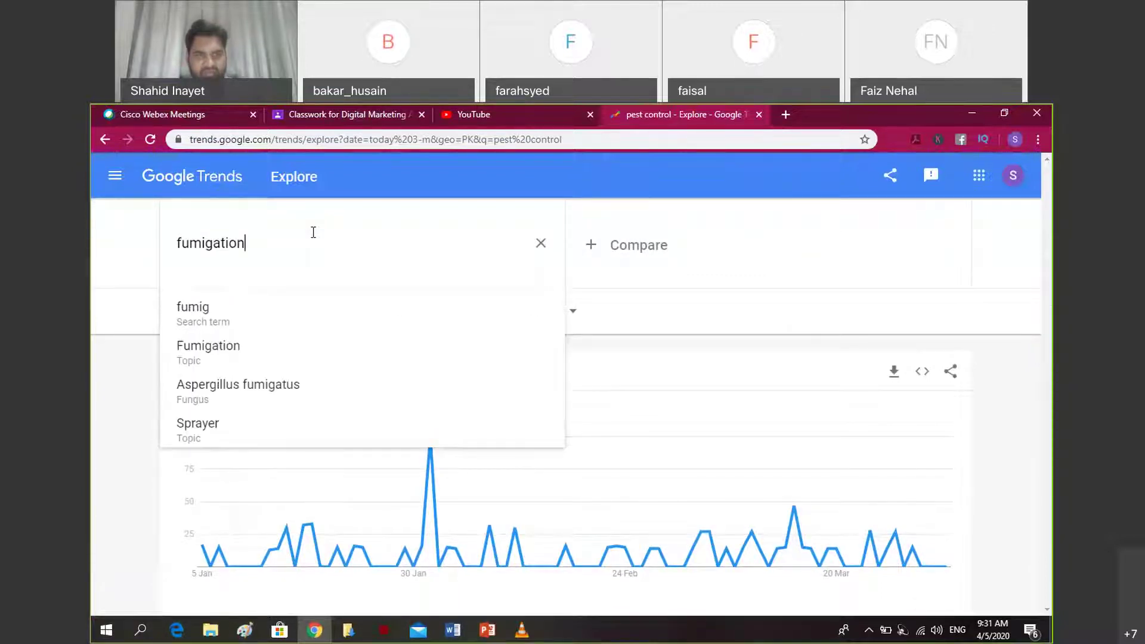
key("Return")
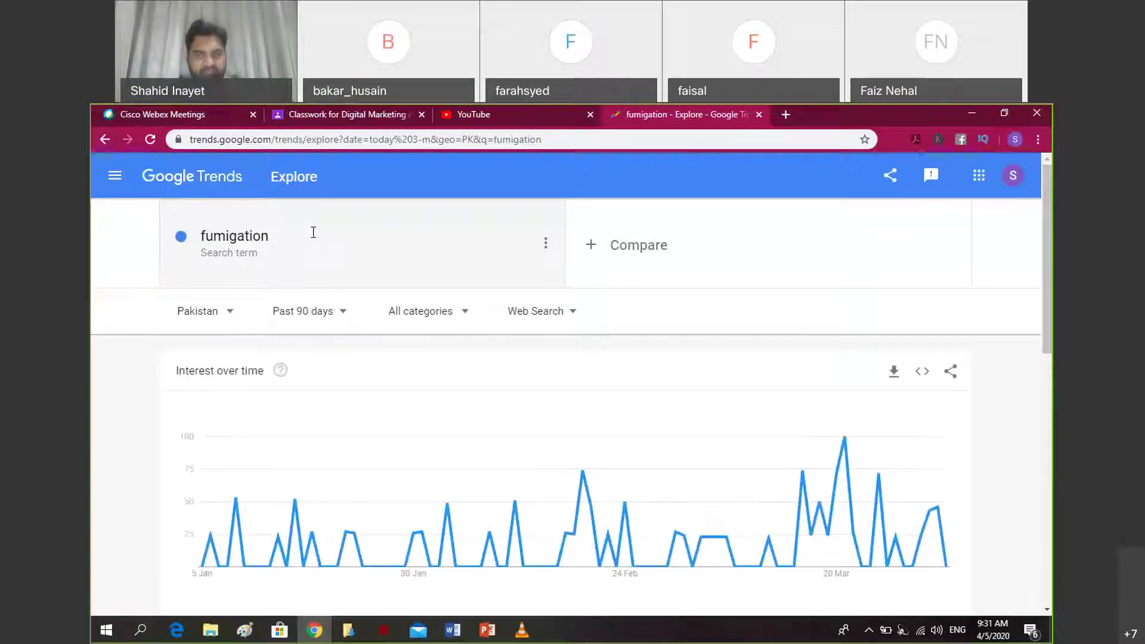
left_click_drag(1043, 334, 1053, 309)
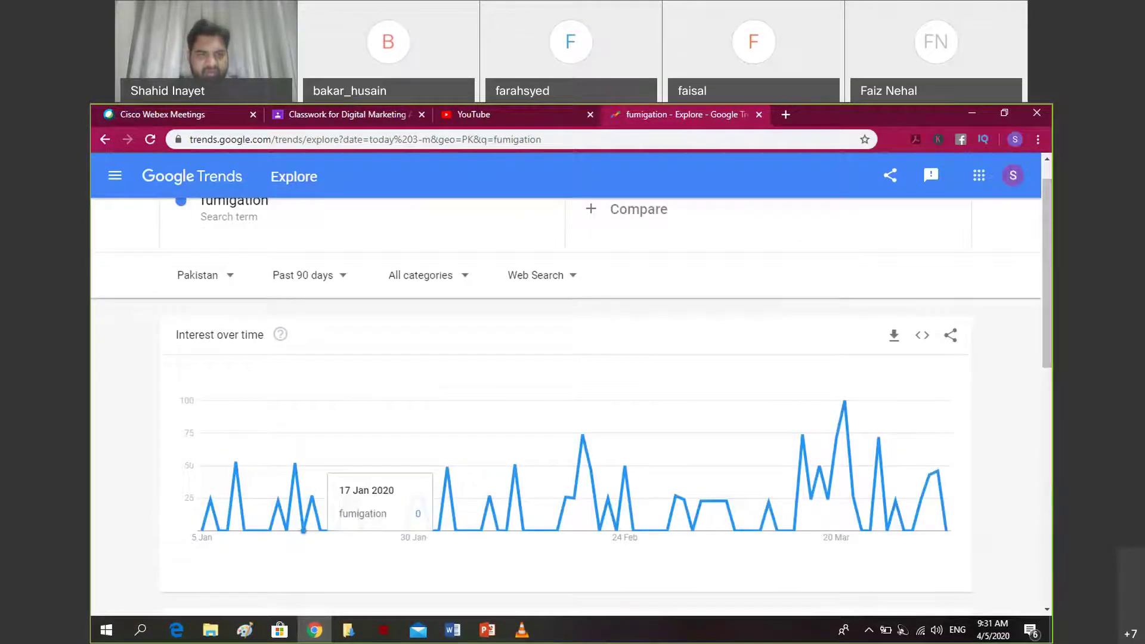
Step: Set the region to Worldwide and examine the filter options, related topics and related queries for fumigation
left_click(220, 276)
left_click(217, 317)
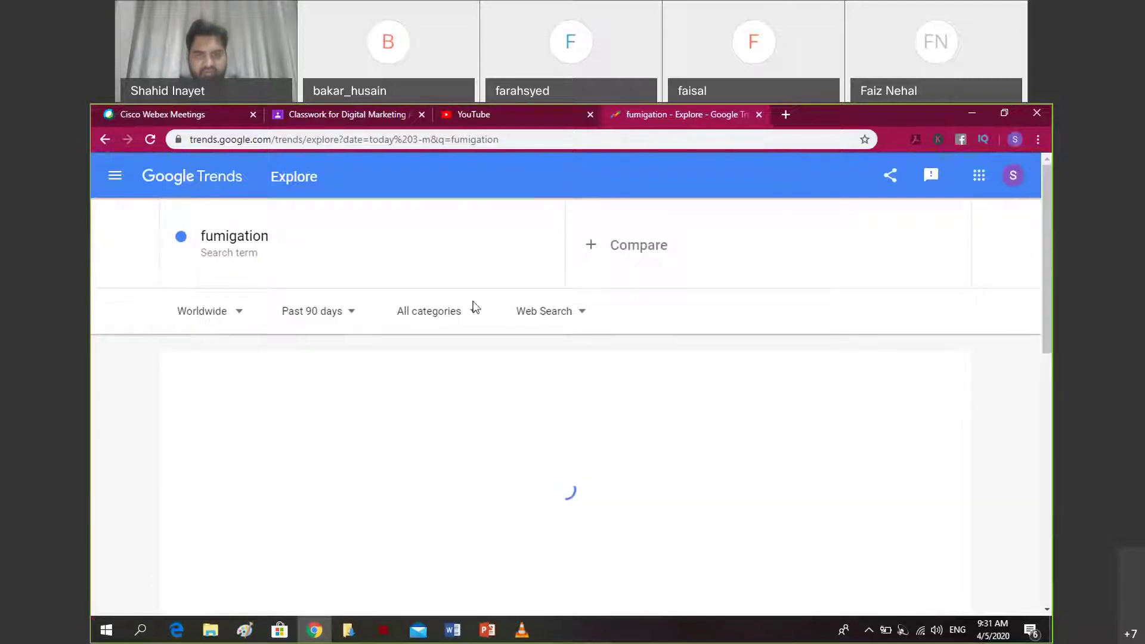
left_click(466, 315)
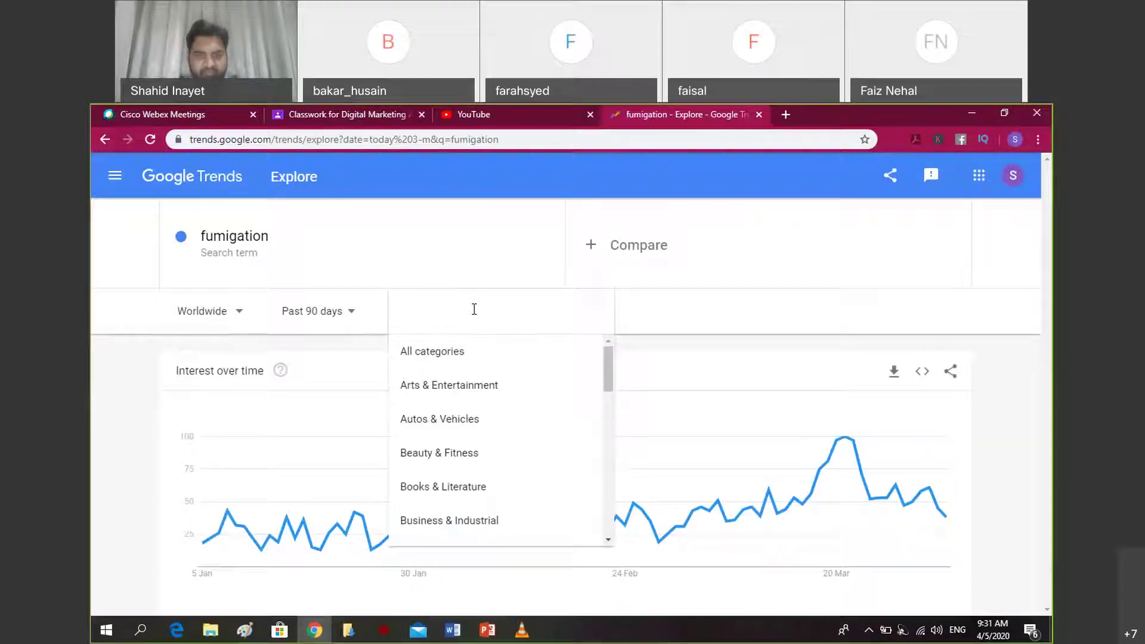
left_click(675, 319)
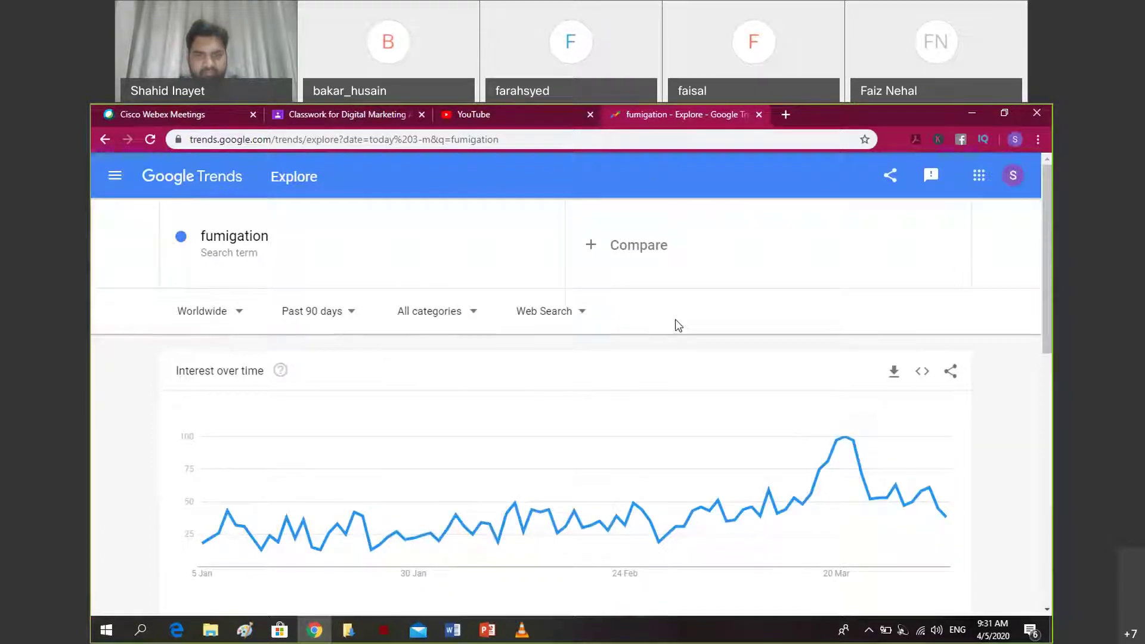
left_click(567, 320)
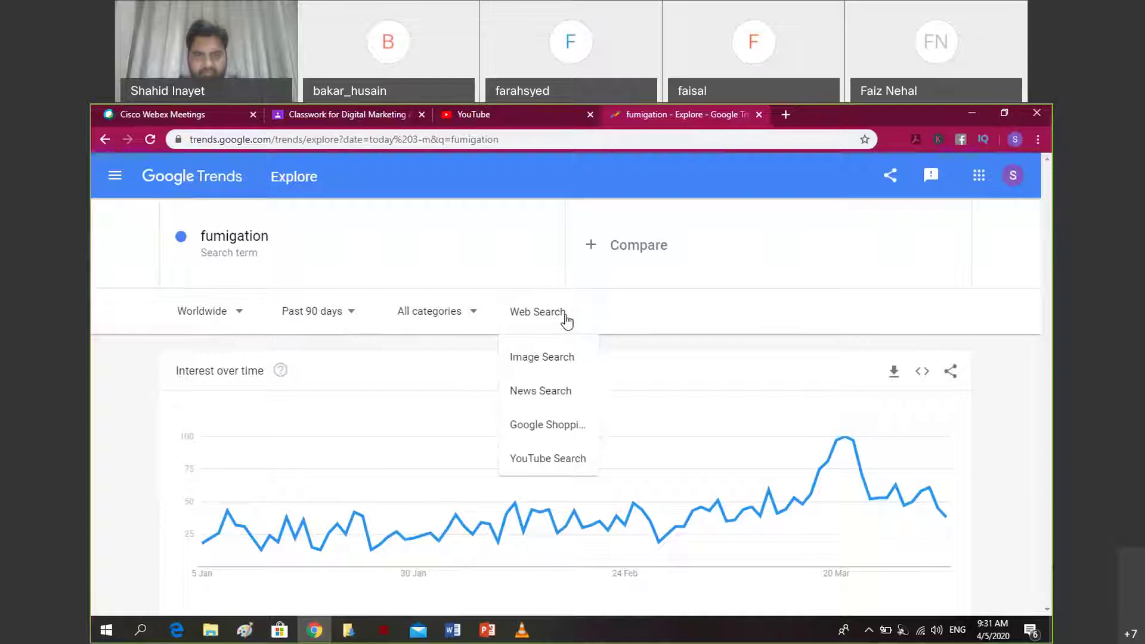
left_click(1005, 320)
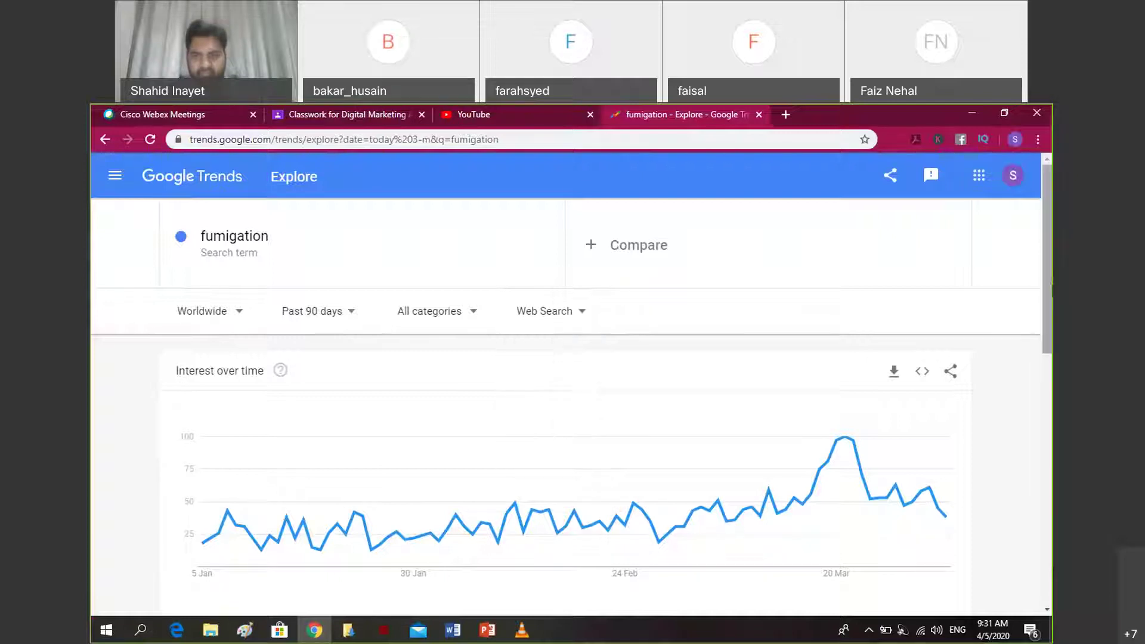
scroll(1053, 379, "down", 3)
scroll(1053, 379, "down", 7)
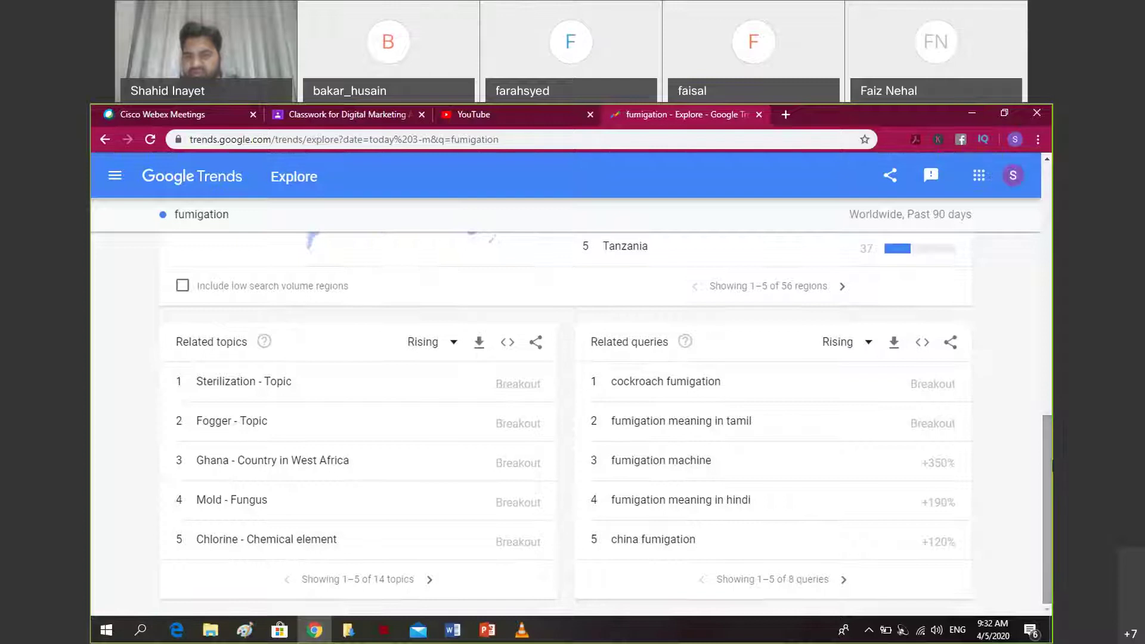
scroll(1052, 458, "up", 1)
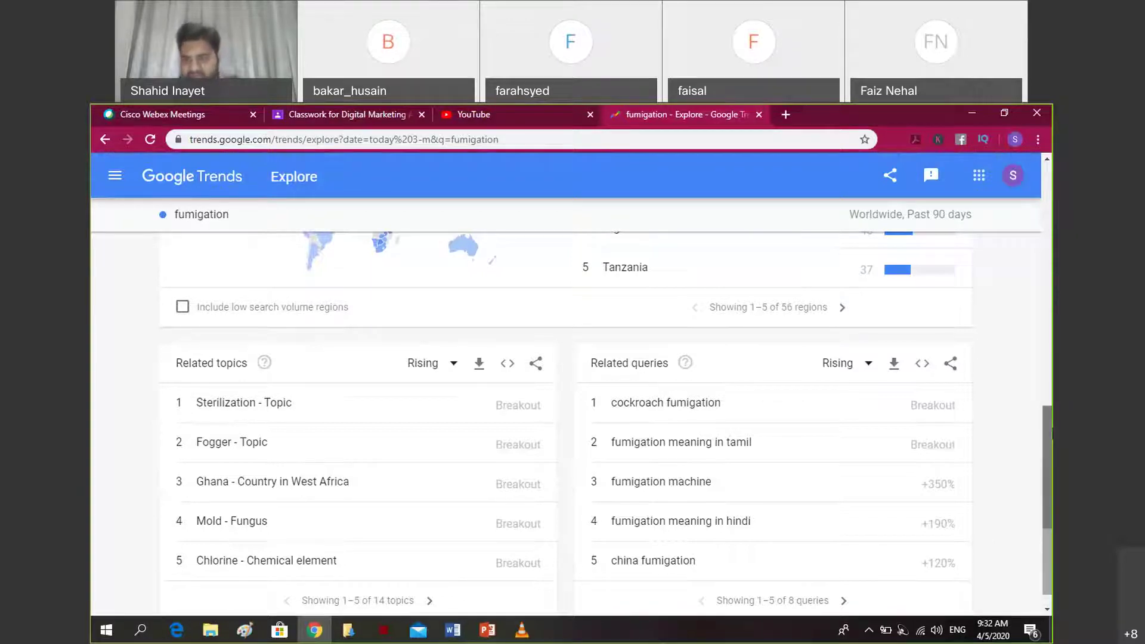
scroll(1050, 429, "up", 3)
scroll(572, 382, "up", 10)
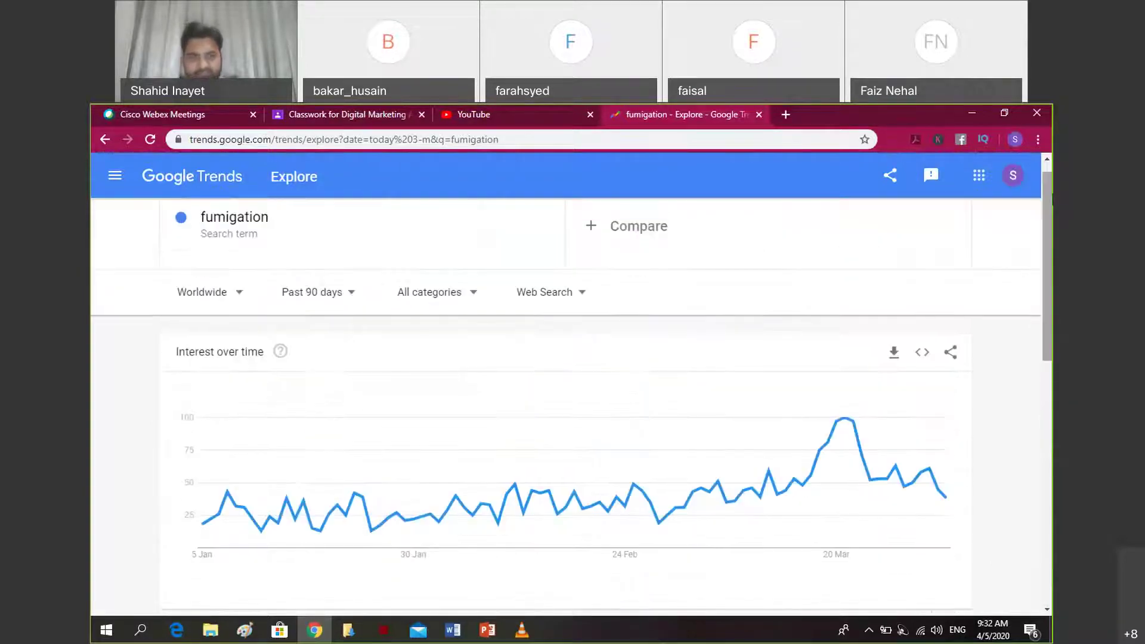
Step: Set the time range to Past 12 months and review the rising topics and queries related to fumigation
left_click(346, 294)
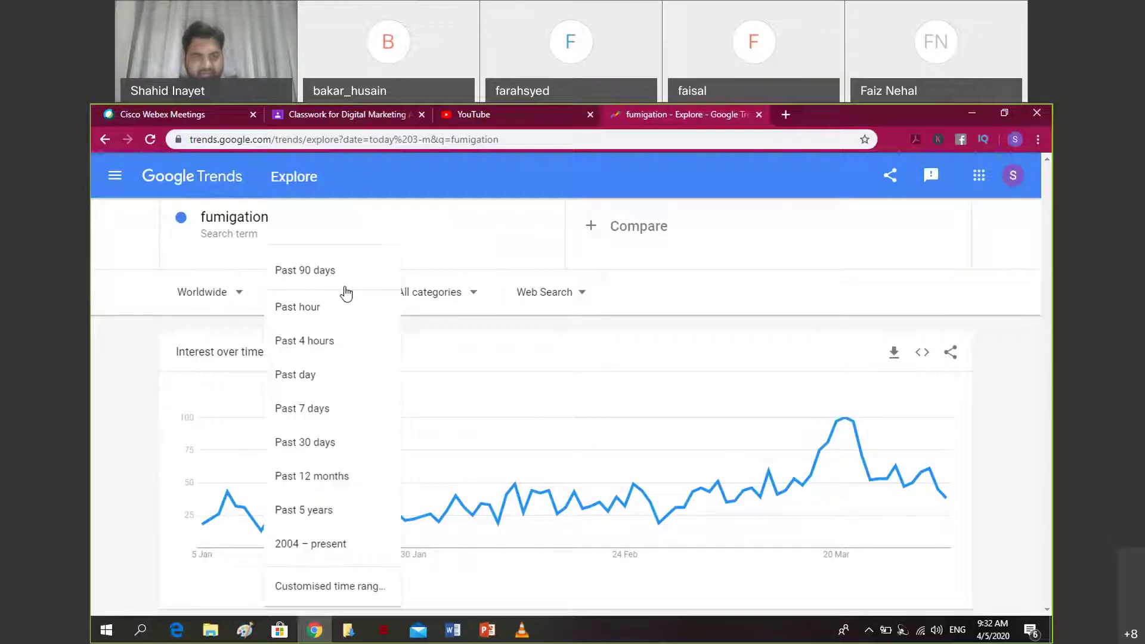
left_click(451, 238)
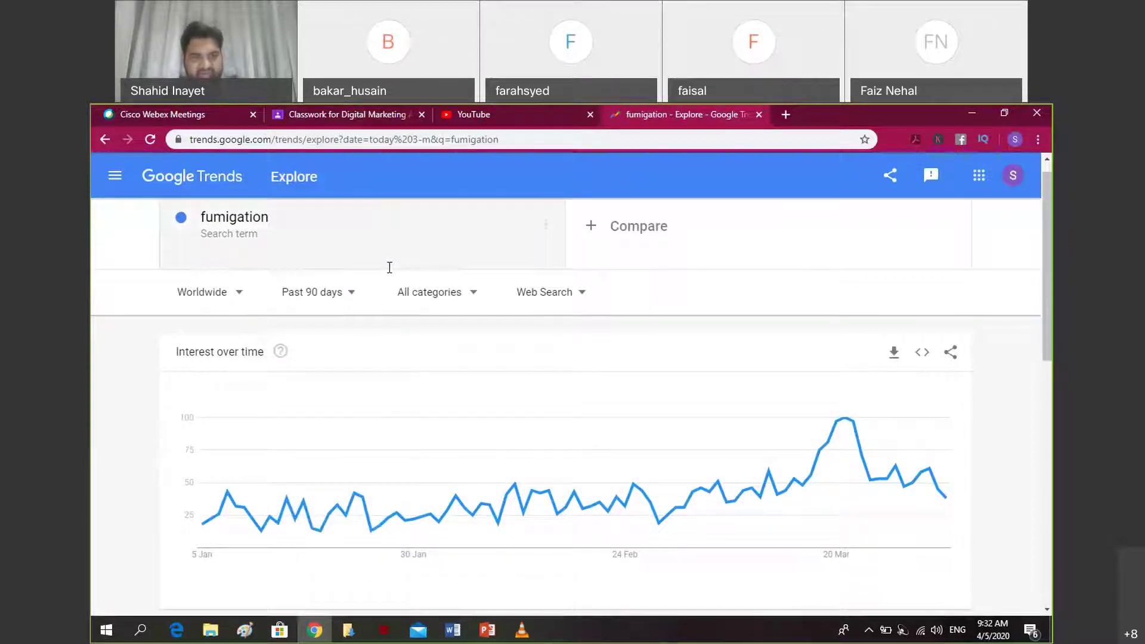
left_click(352, 300)
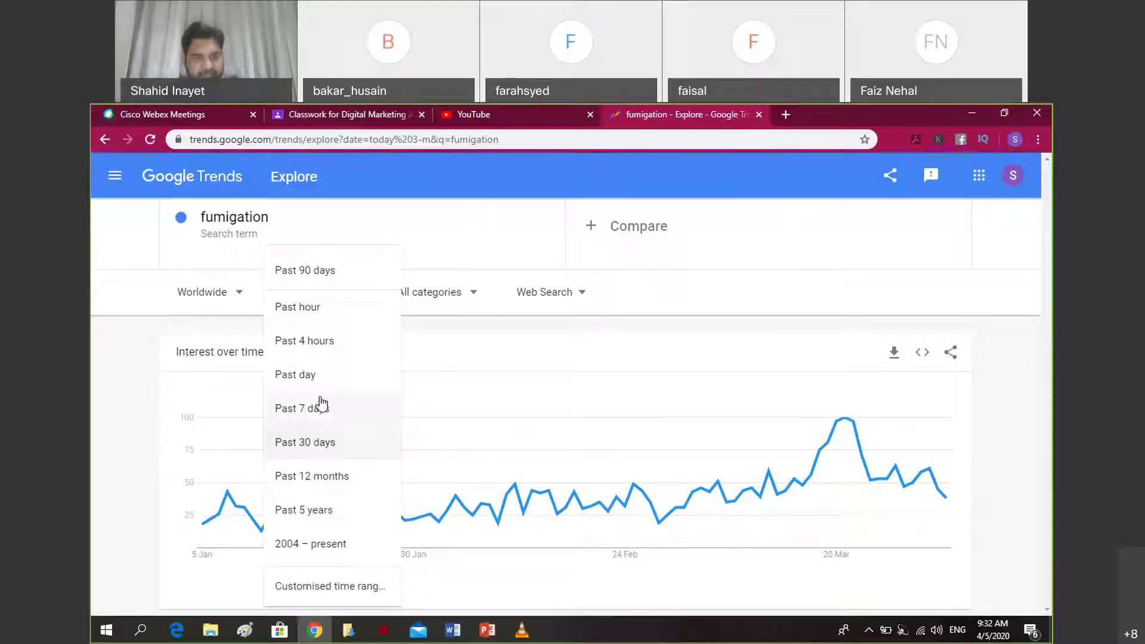
left_click(307, 478)
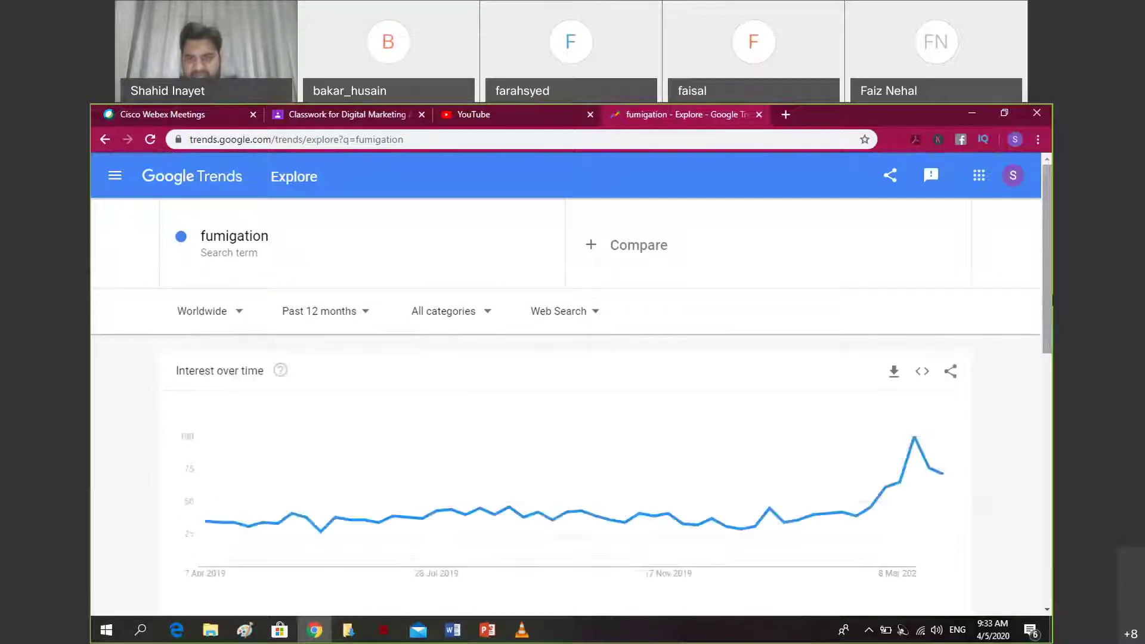
scroll(571, 387, "down", 3)
left_click_drag(1048, 385, 1039, 538)
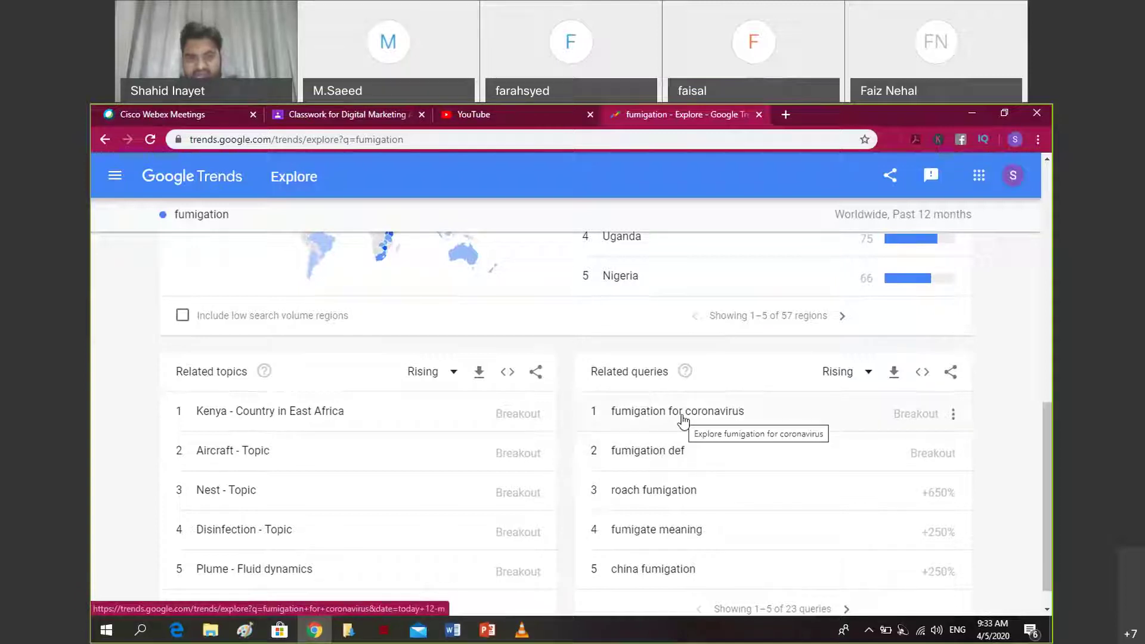
left_click_drag(1045, 525, 1045, 537)
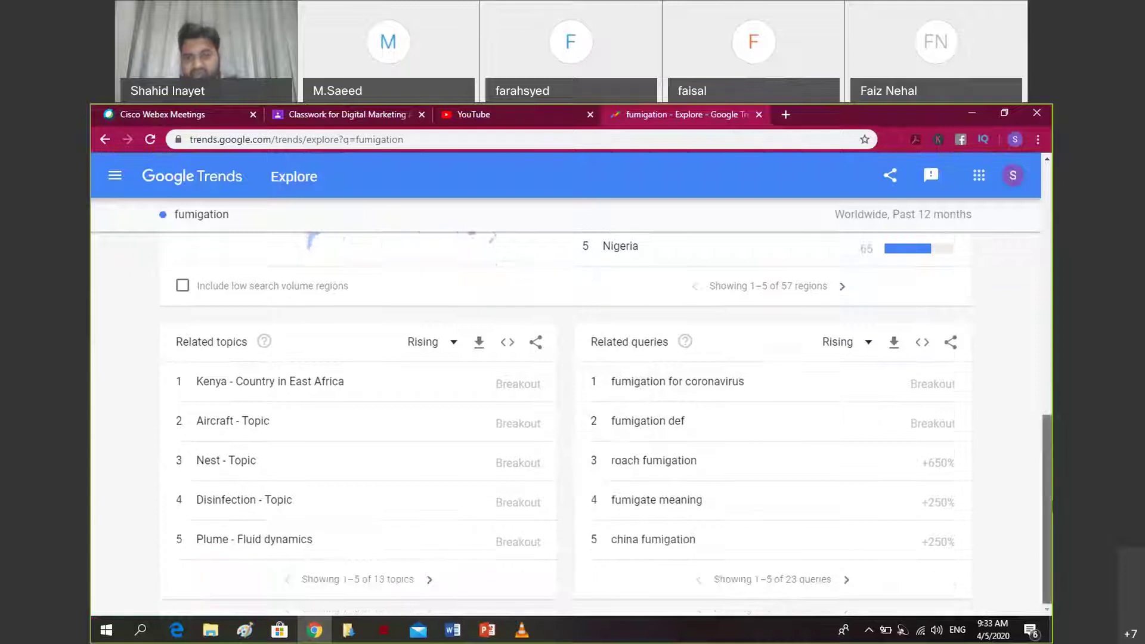
left_click_drag(1048, 495, 1048, 280)
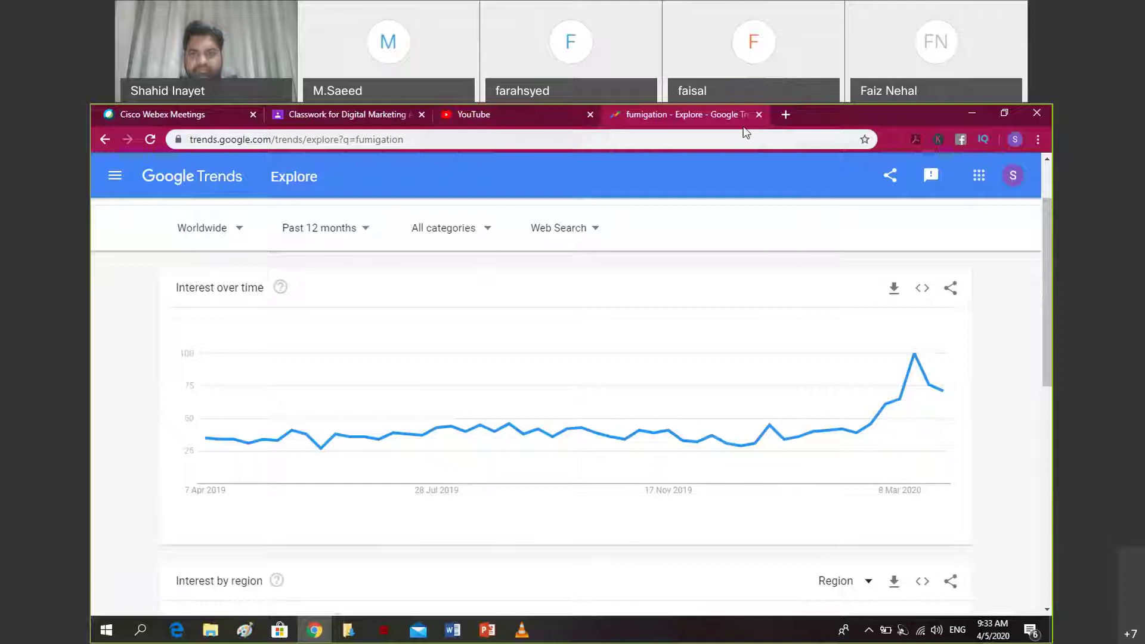
Step: Switch to YouTube, search for "fumigation services in karachi" and review the resulting videos and vidIQ keyword statistics
left_click(477, 115)
left_click(368, 170)
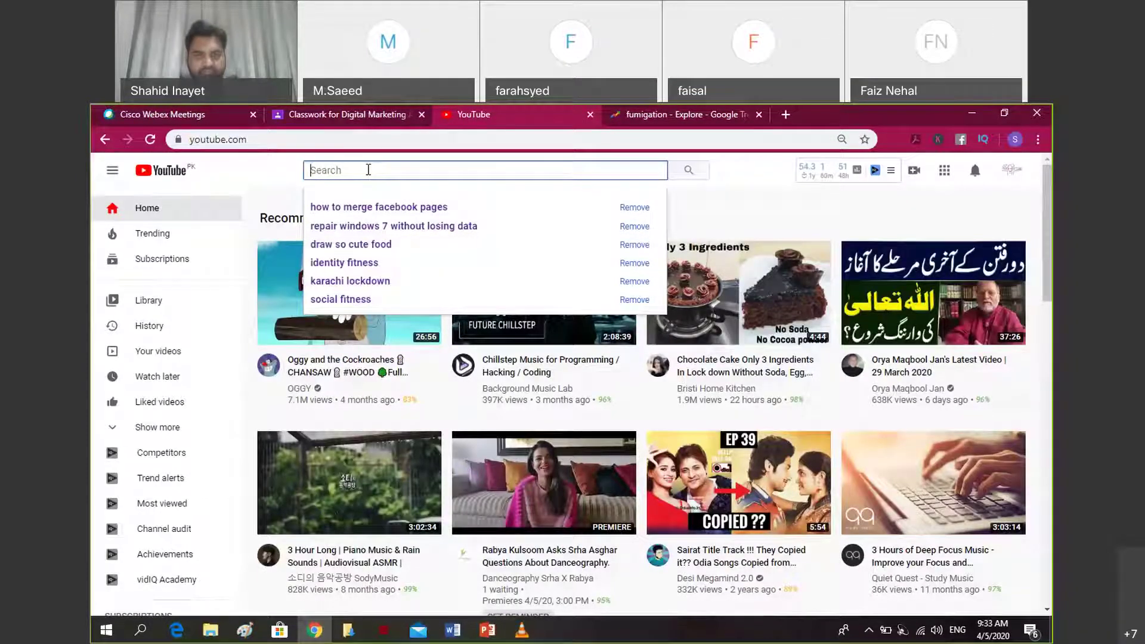
type("fumi")
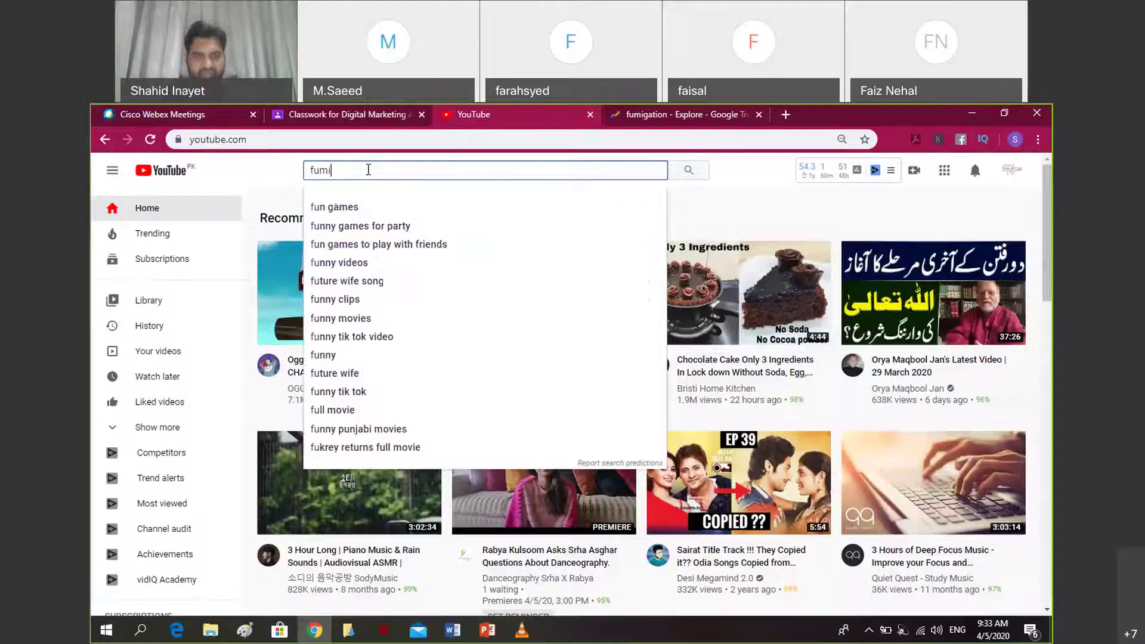
type("gation")
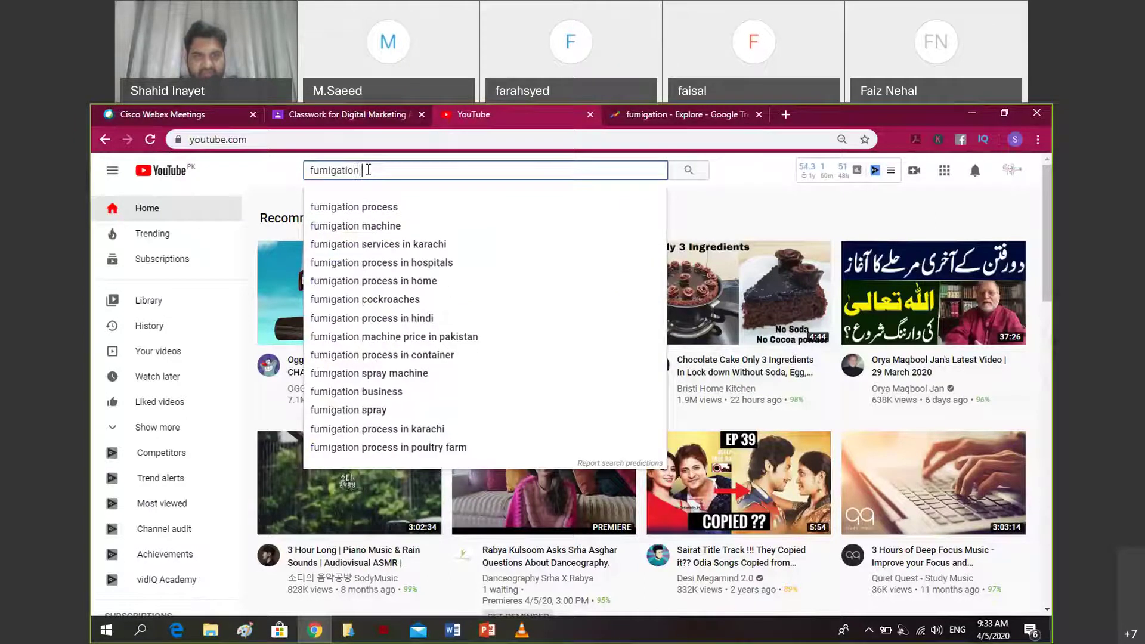
key("BackSpace")
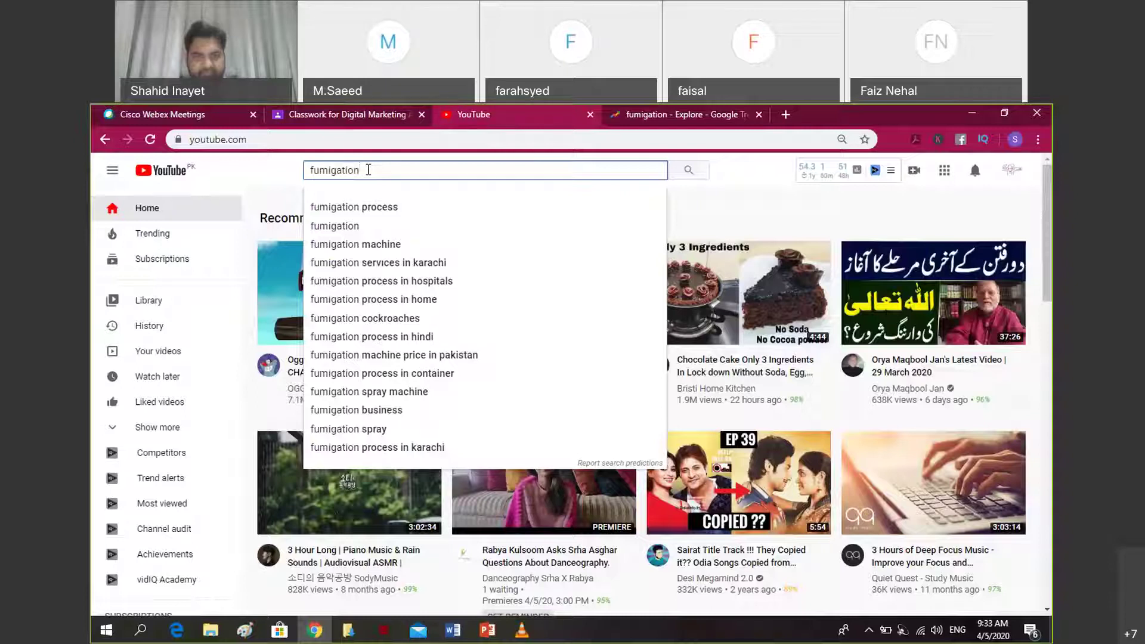
left_click(367, 263)
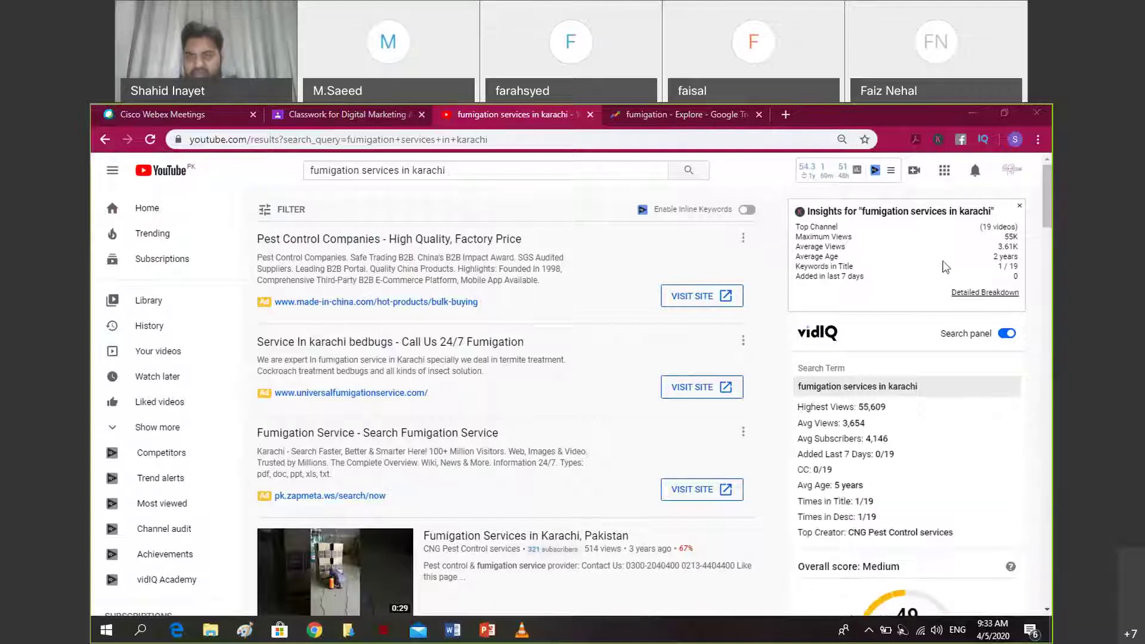
left_click(1051, 209)
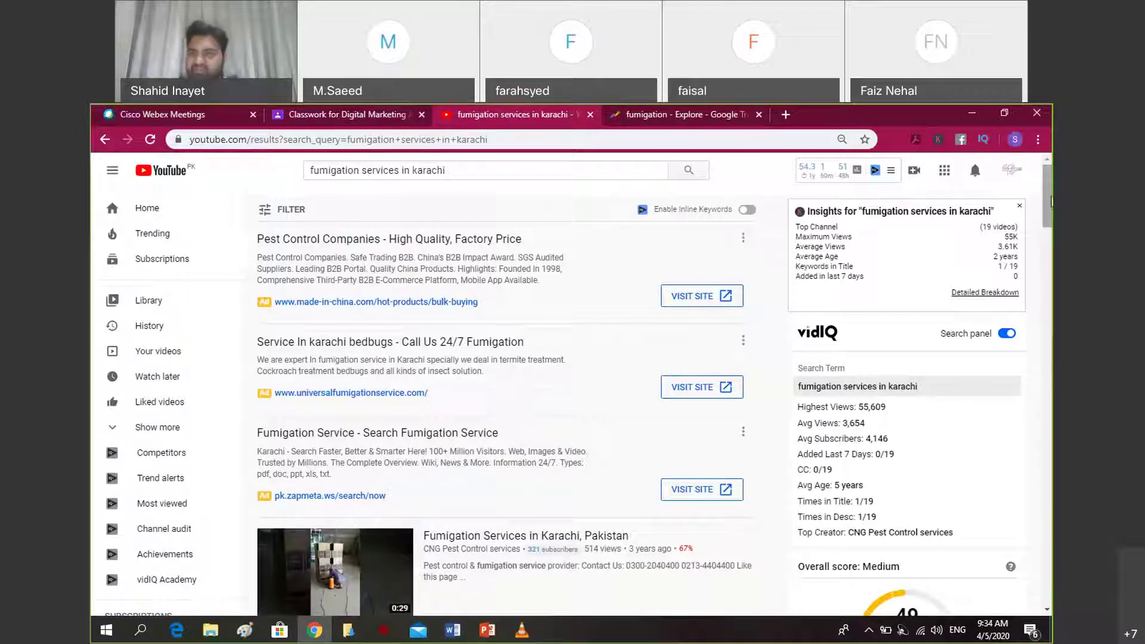
scroll(1051, 202, "down", 2)
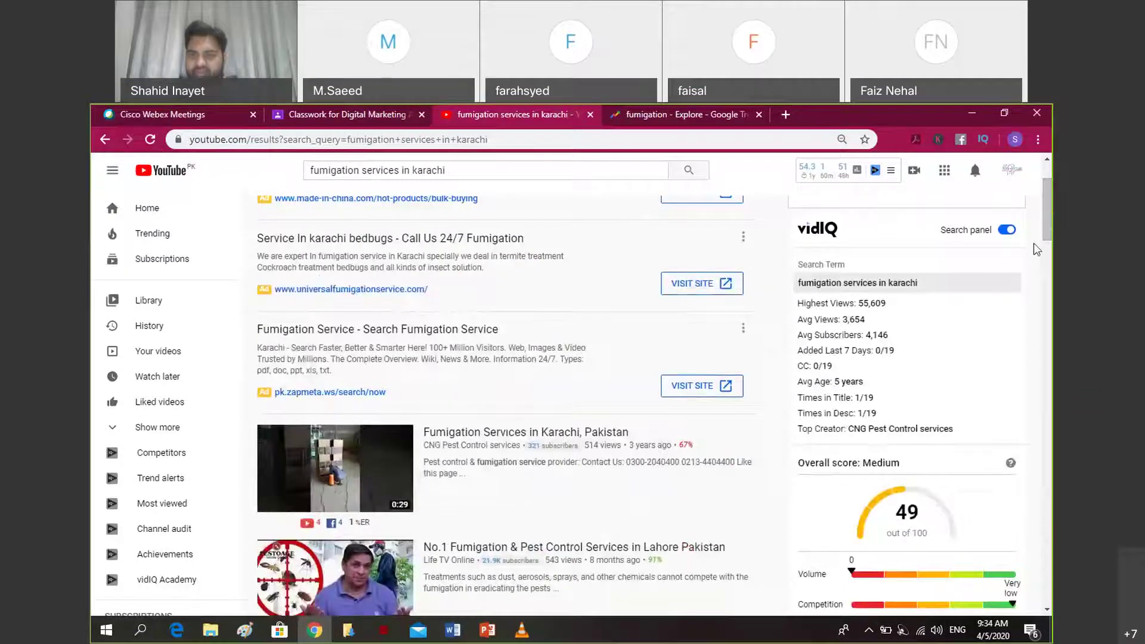
scroll(1053, 239, "down", 4)
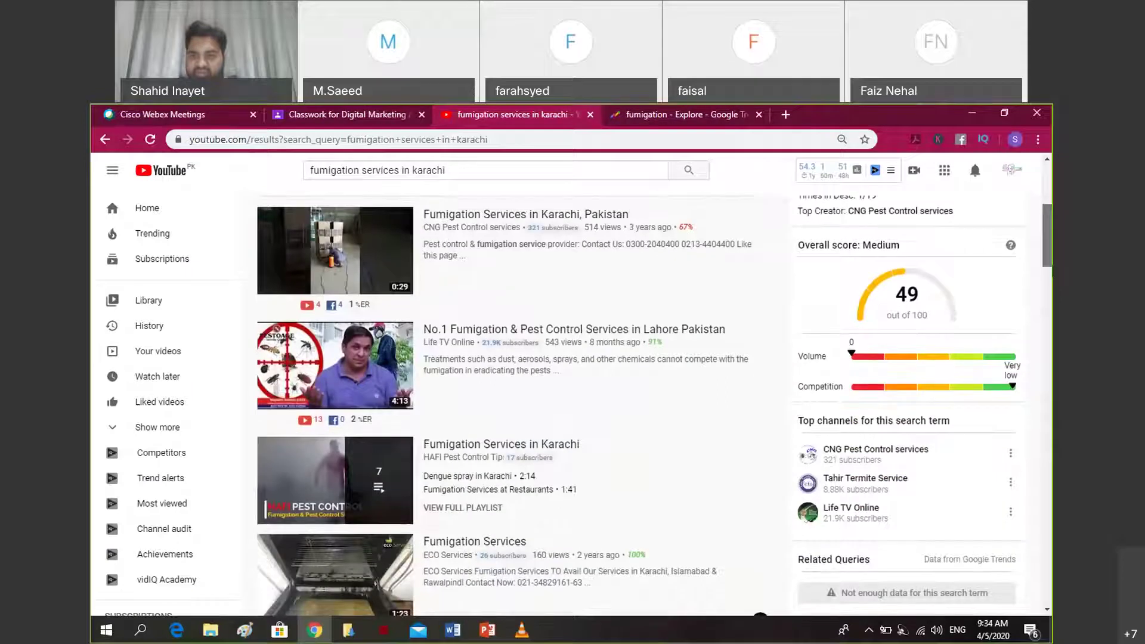
scroll(1038, 280, "down", 1)
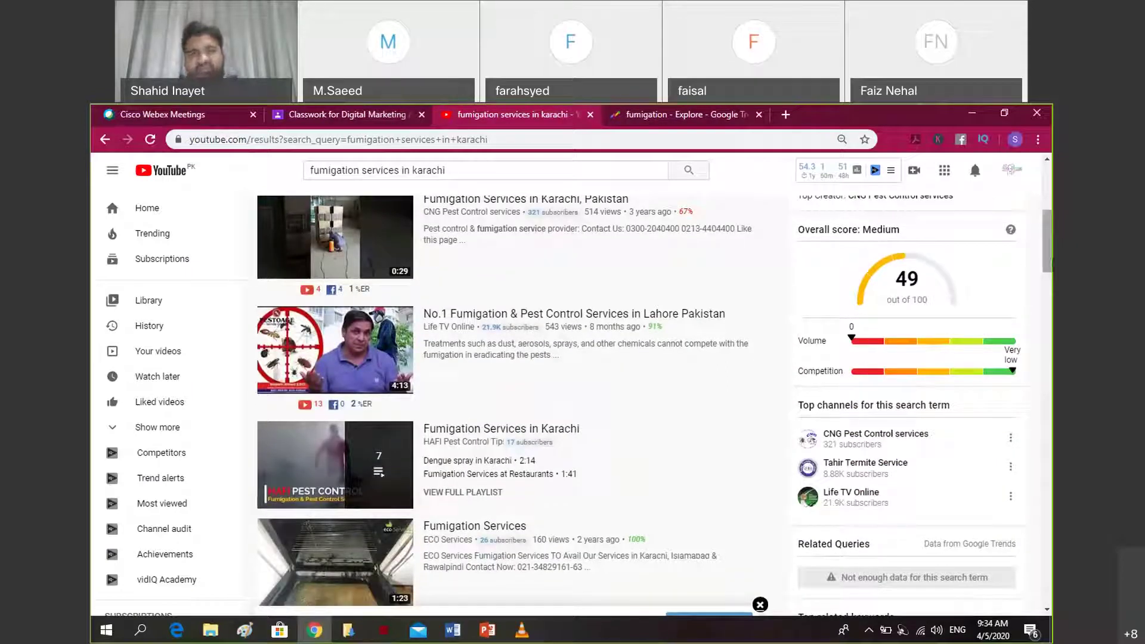
Step: Review the vidIQ search statistics, overall score, volume and competition for "fumigation services in karachi"
scroll(1048, 239, "up", 3)
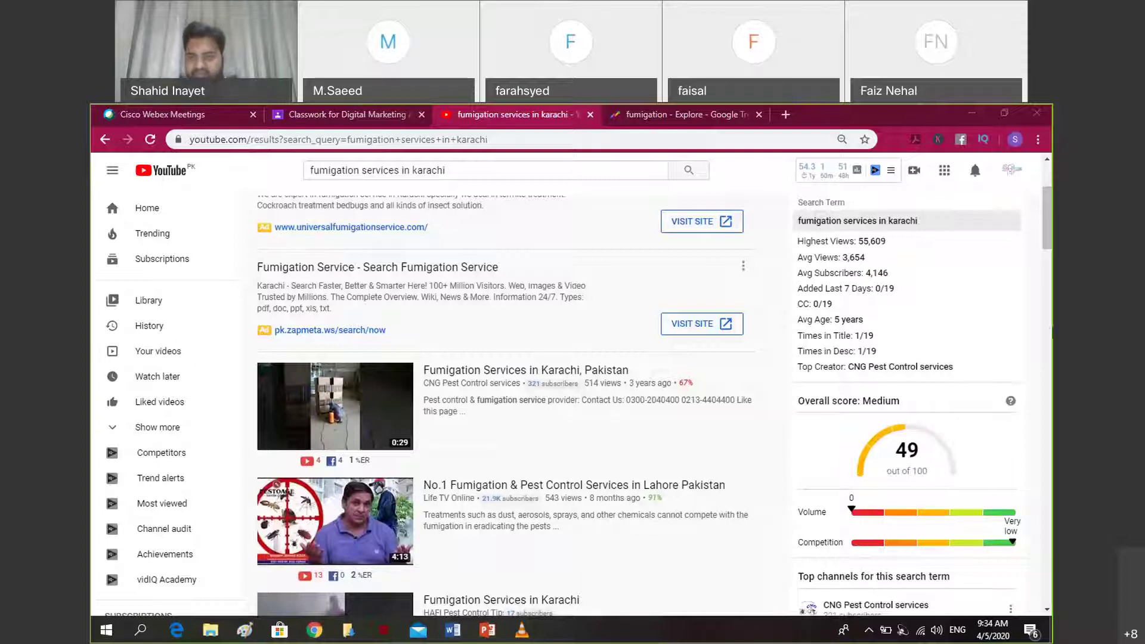
left_click_drag(1050, 212, 1051, 208)
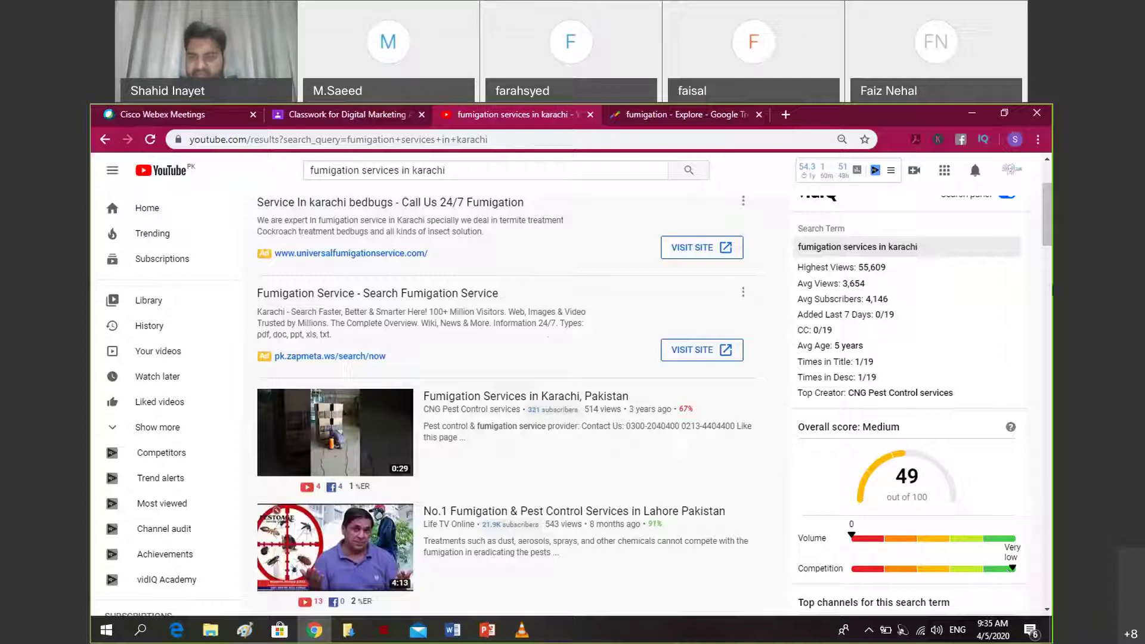
mouse_move(1052, 231)
left_mouse_down()
mouse_move(1052, 214)
mouse_move(1052, 237)
left_mouse_up()
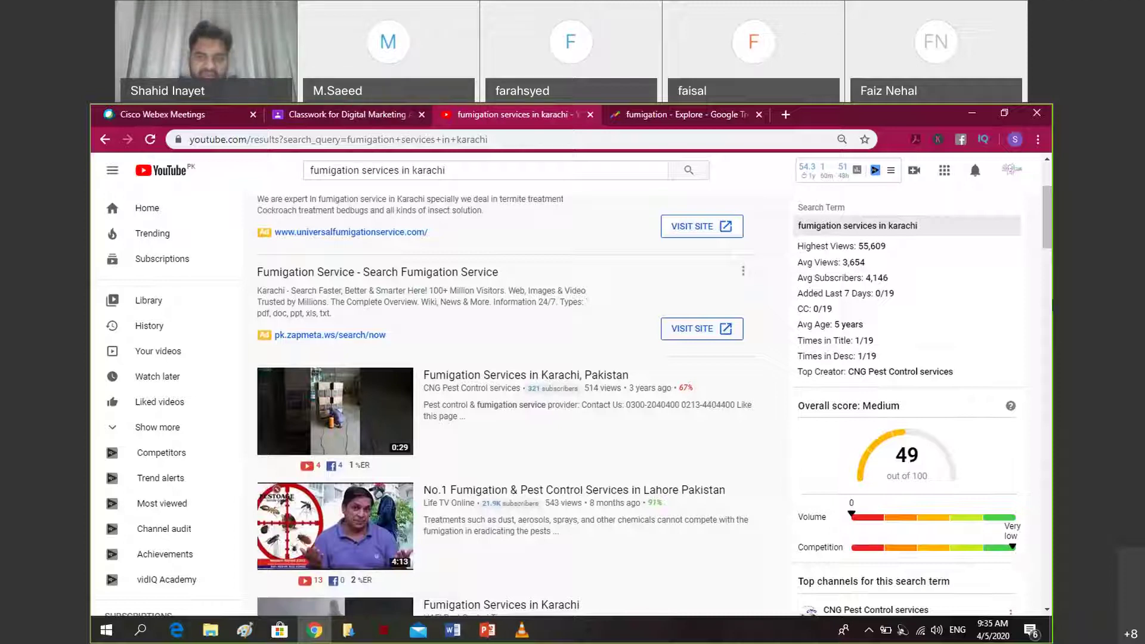
left_click_drag(1048, 234, 1048, 233)
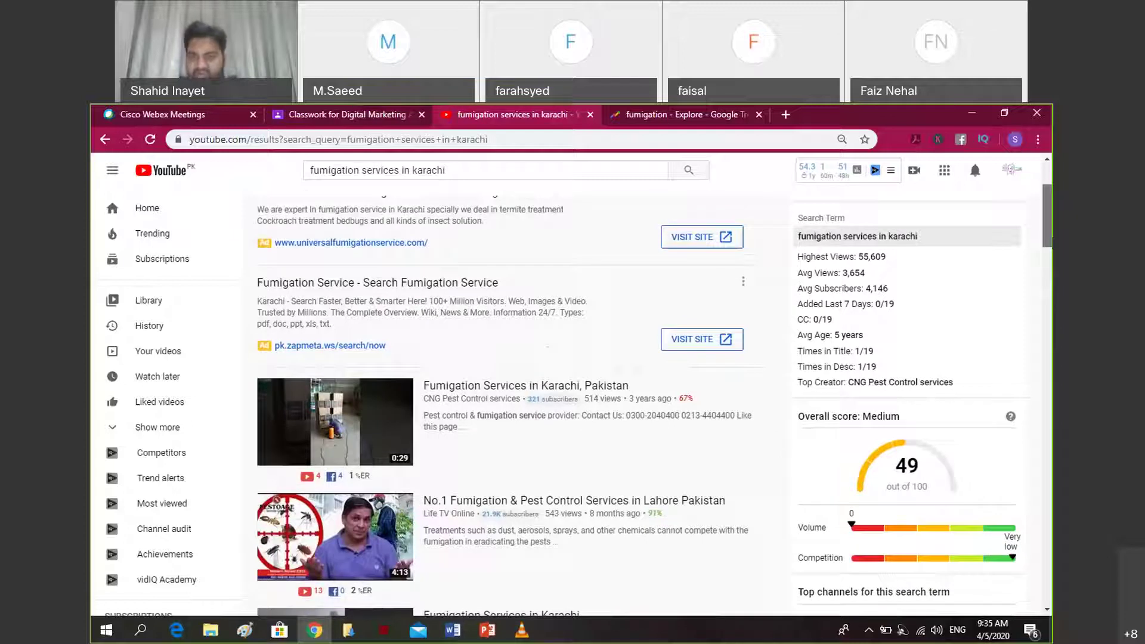
left_click_drag(1048, 233, 1048, 213)
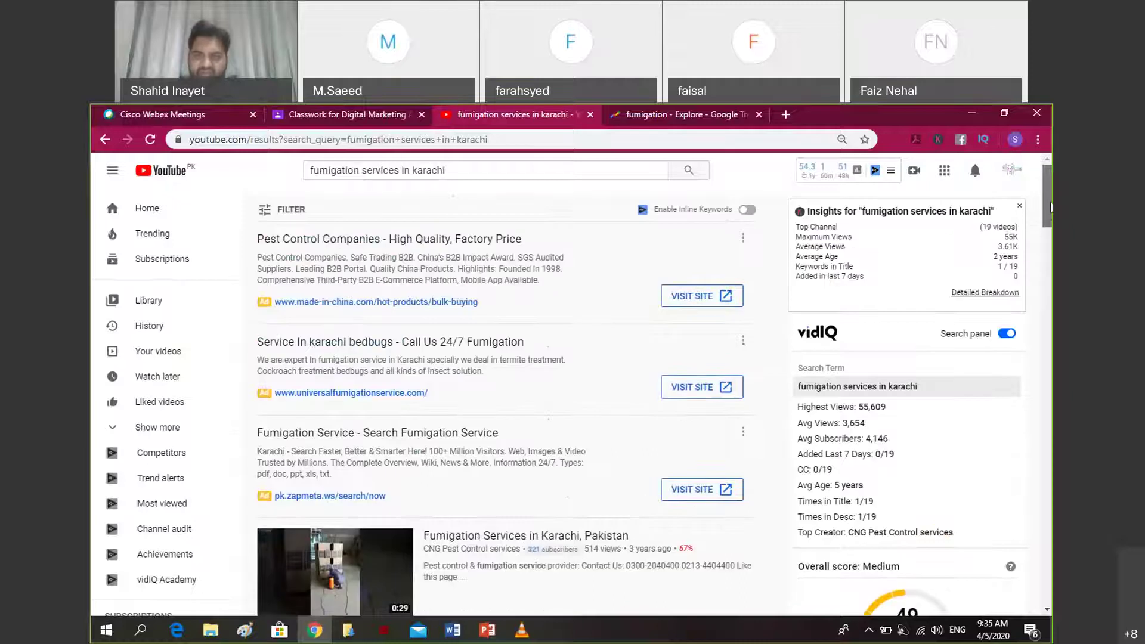
Step: Replace the search term with "fumigation for coronavirus" and run the YouTube search
left_click(452, 170)
key("BackSpace")
key("BackSpace")
key("BackSpace")
key("BackSpace")
key("BackSpace")
key("BackSpace")
key("BackSpace")
key("BackSpace")
key("BackSpace")
key("BackSpace")
key("BackSpace")
key("BackSpace")
key("BackSpace")
key("BackSpace")
key("BackSpace")
key("BackSpace")
key("BackSpace")
key("BackSpace")
key("BackSpace")
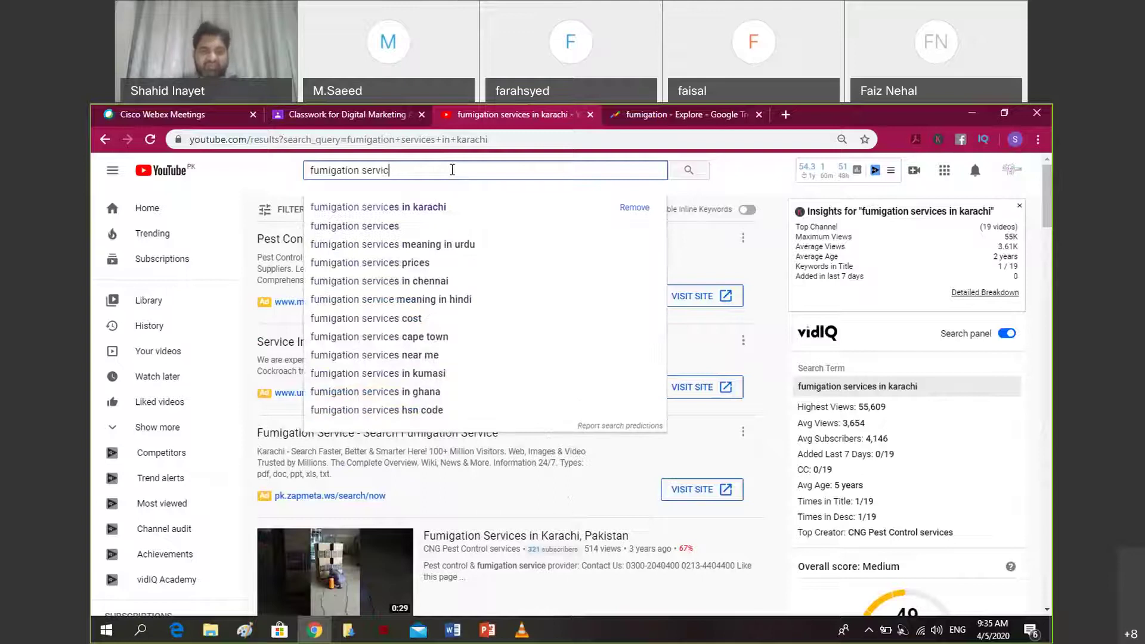
type("for coronao")
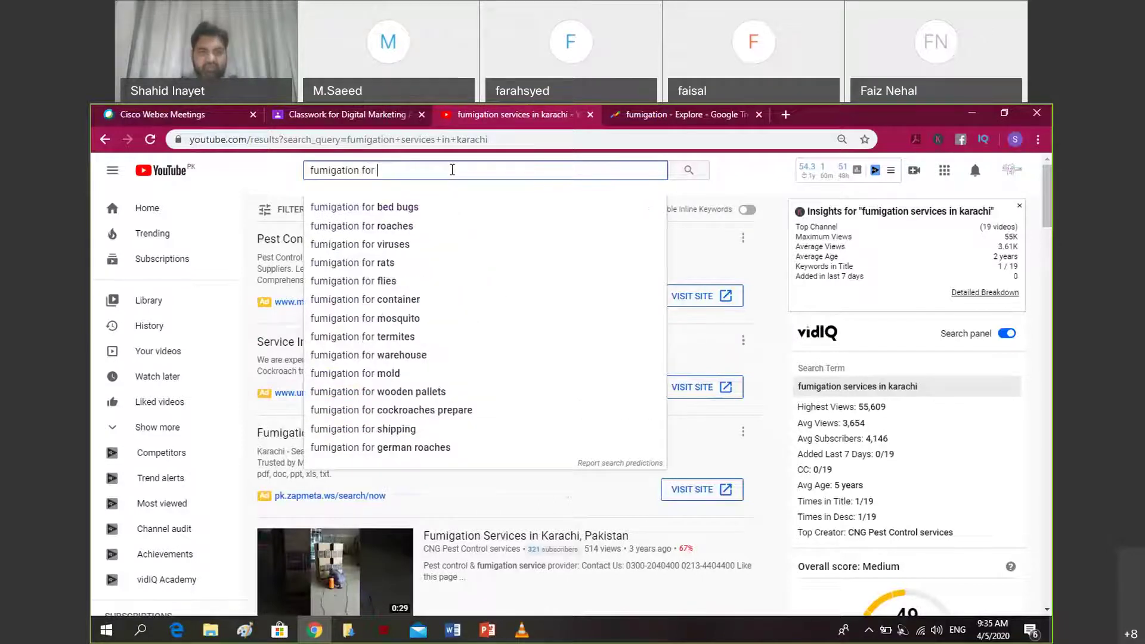
key("BackSpace")
key("BackSpace")
type("avirus")
key("Return")
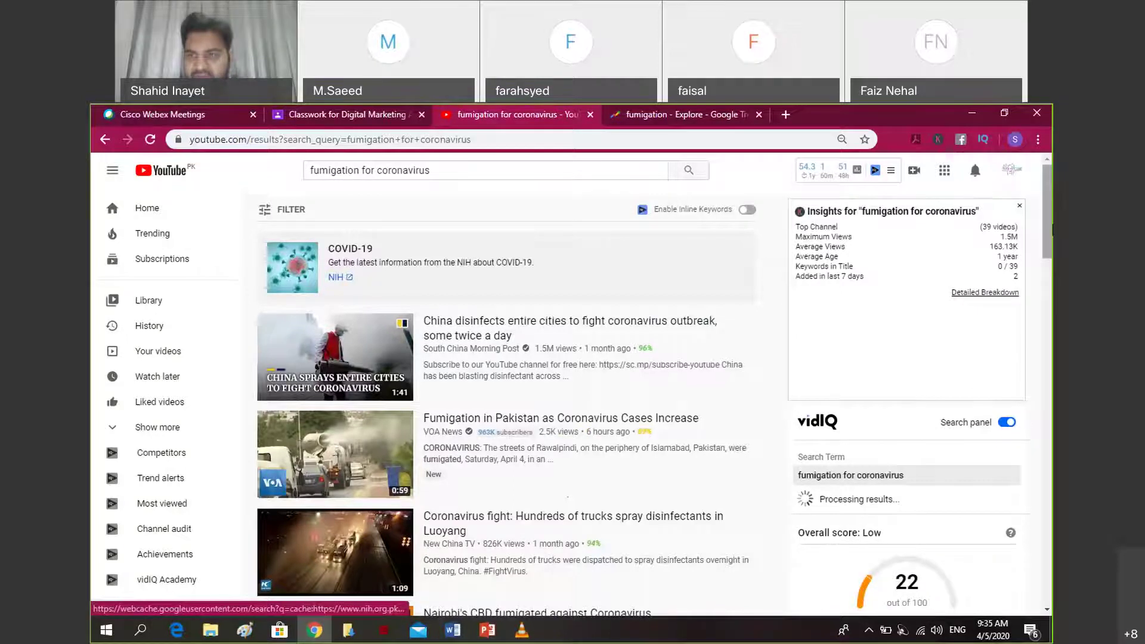
Step: Review the resulting videos and the vidIQ views, volume and competition figures for "fumigation for coronavirus"
scroll(1052, 230, "down", 2)
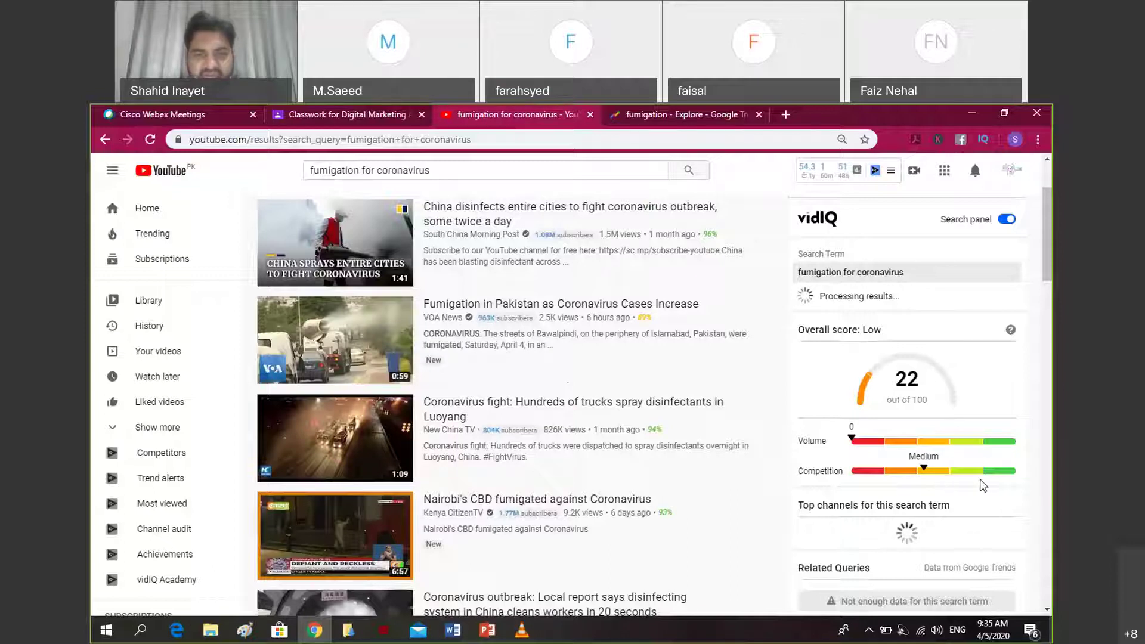
mouse_move(537, 316)
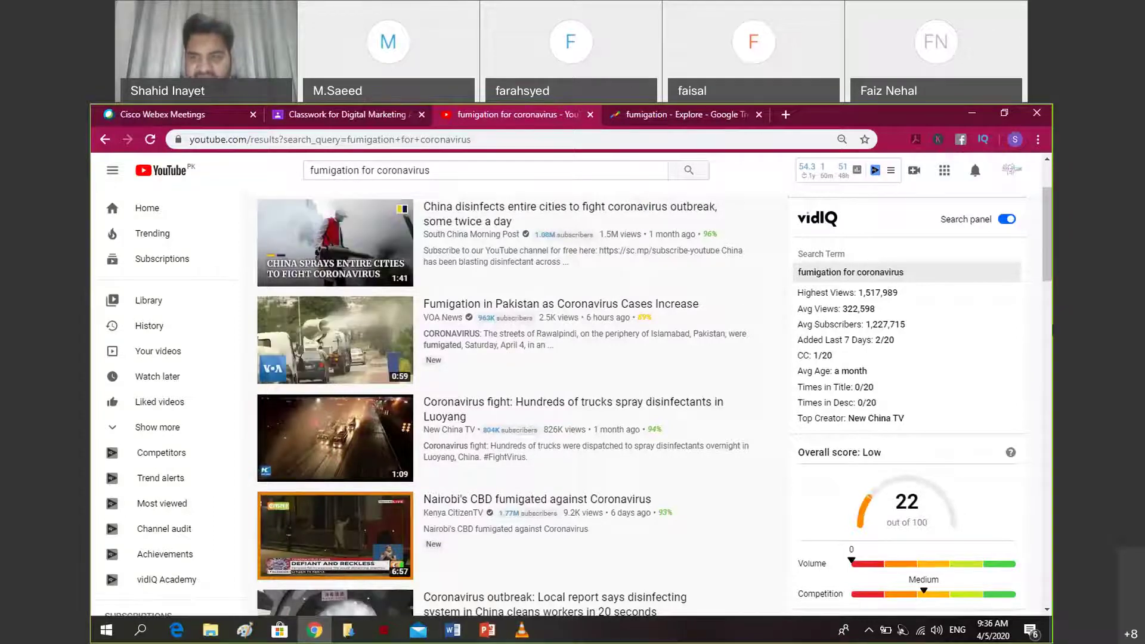
scroll(573, 382, "down", 1)
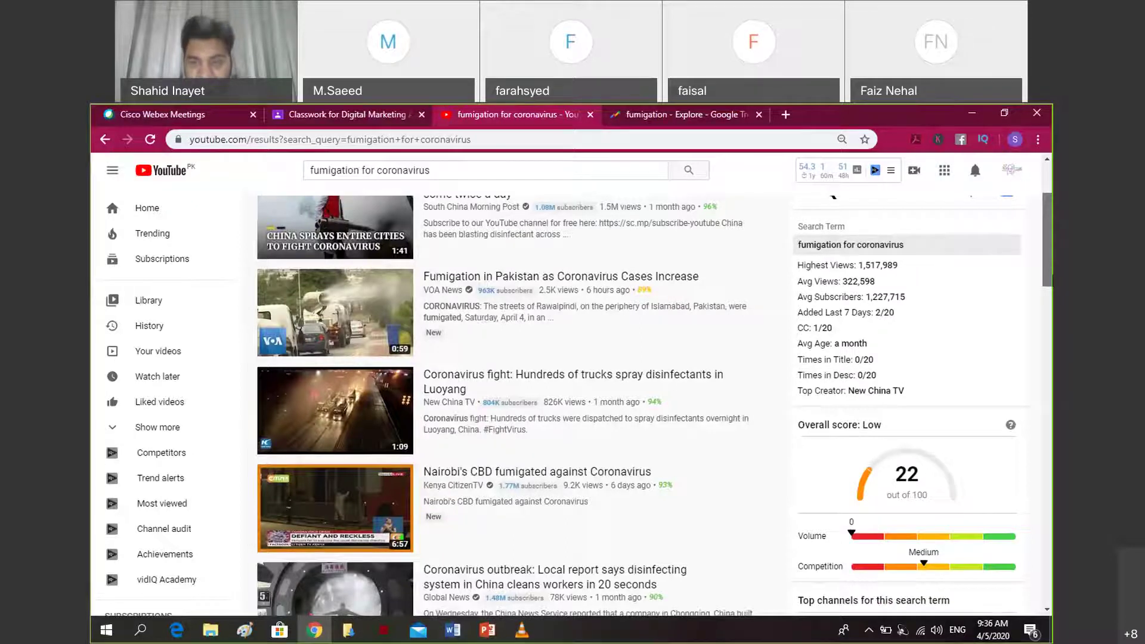
scroll(573, 382, "down", 2)
left_click_drag(1051, 295, 1053, 211)
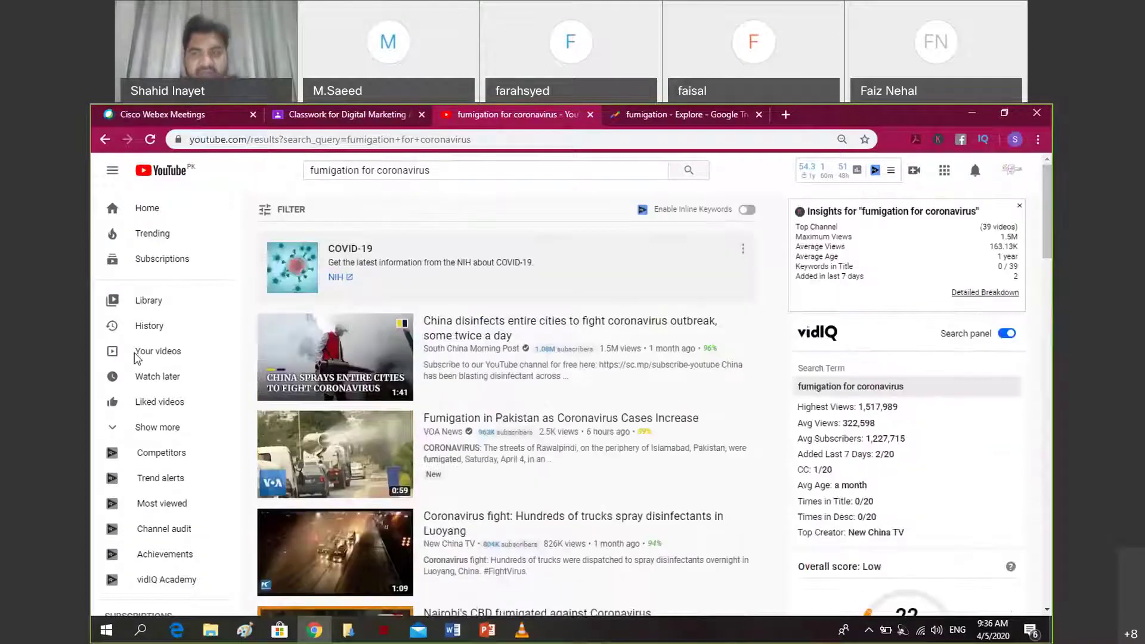
Step: Search for the suggested term "cockroach fumigation" and review its videos and vidIQ keyword scores
left_click(436, 174)
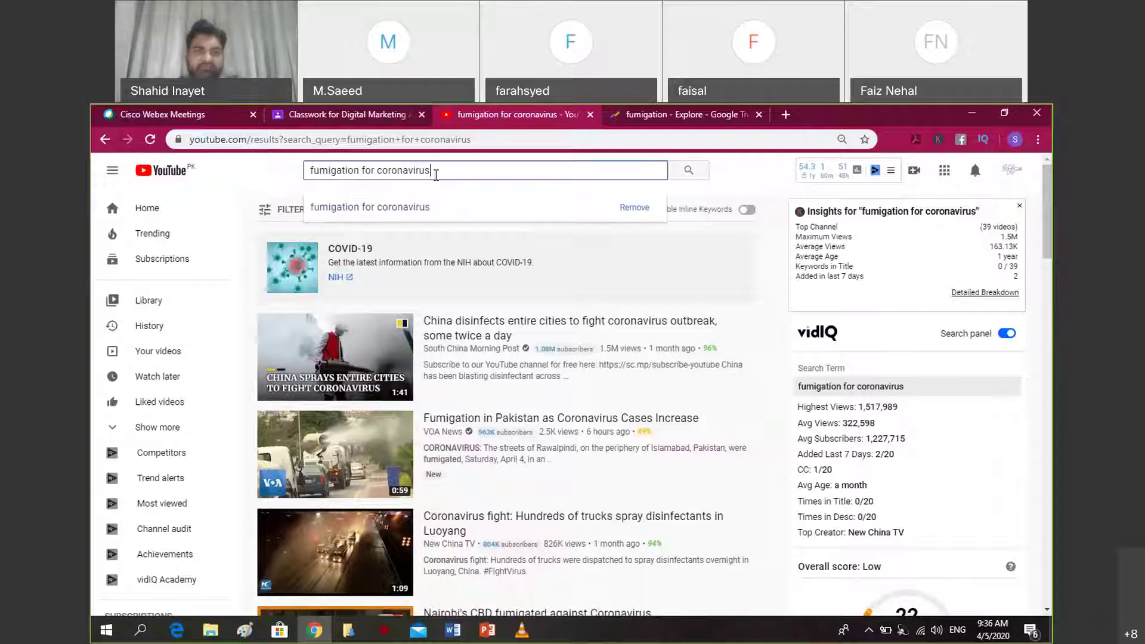
key("BackSpace")
key("BackSpace")
key("BackSpace")
key("BackSpace")
key("BackSpace")
key("BackSpace")
key("BackSpace")
key("BackSpace")
key("BackSpace")
key("BackSpace")
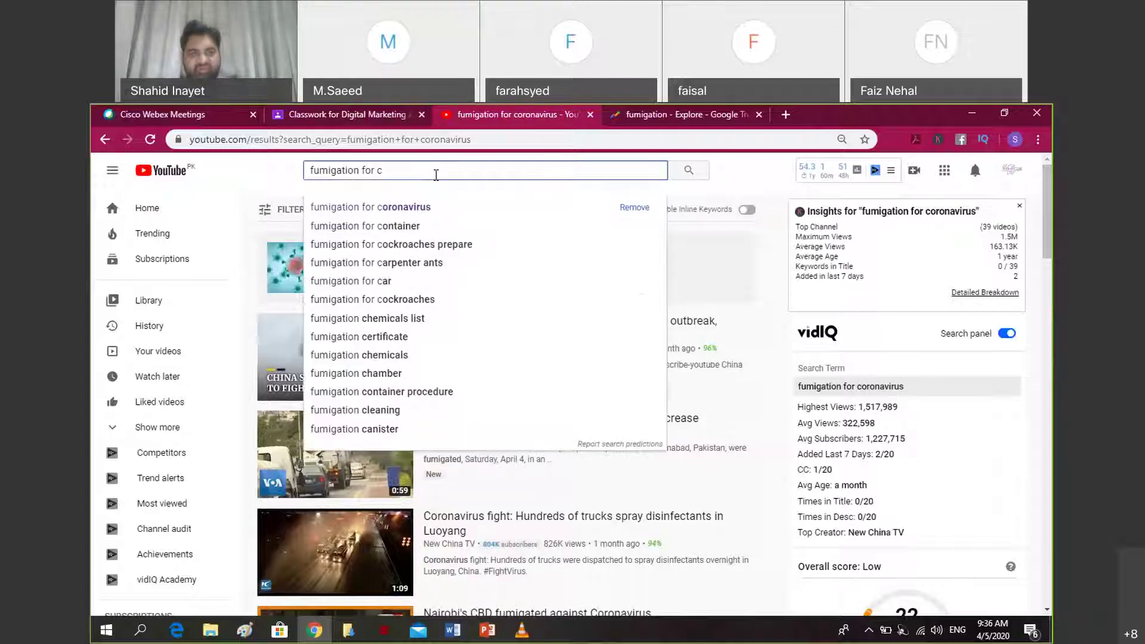
key("BackSpace")
key("BackSpace")
key("BackSpace")
key("BackSpace")
key("BackSpace")
key("BackSpace")
key("BackSpace")
key("BackSpace")
key("BackSpace")
key("BackSpace")
key("BackSpace")
key("BackSpace")
key("BackSpace")
key("BackSpace")
key("BackSpace")
key("BackSpace")
type("cock")
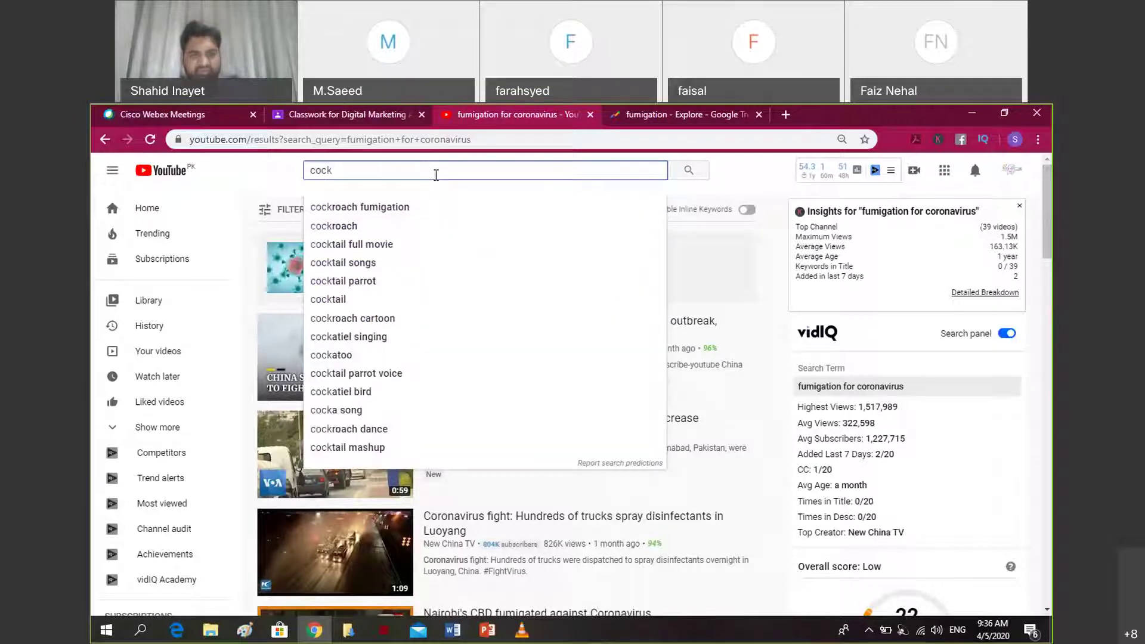
type("roach")
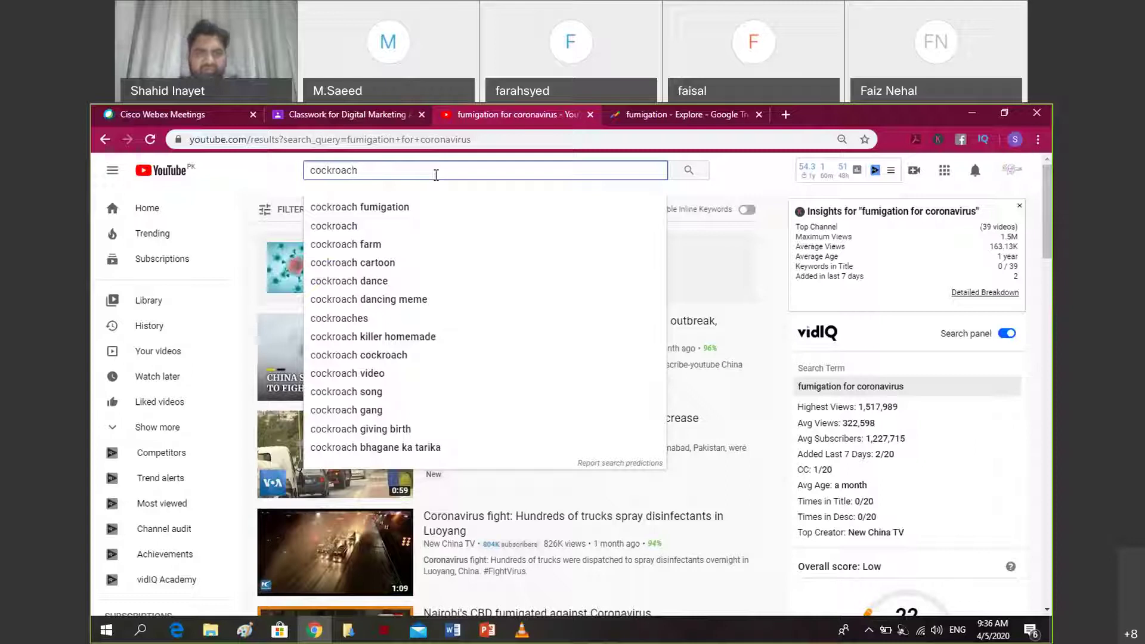
key("Down")
key("Return")
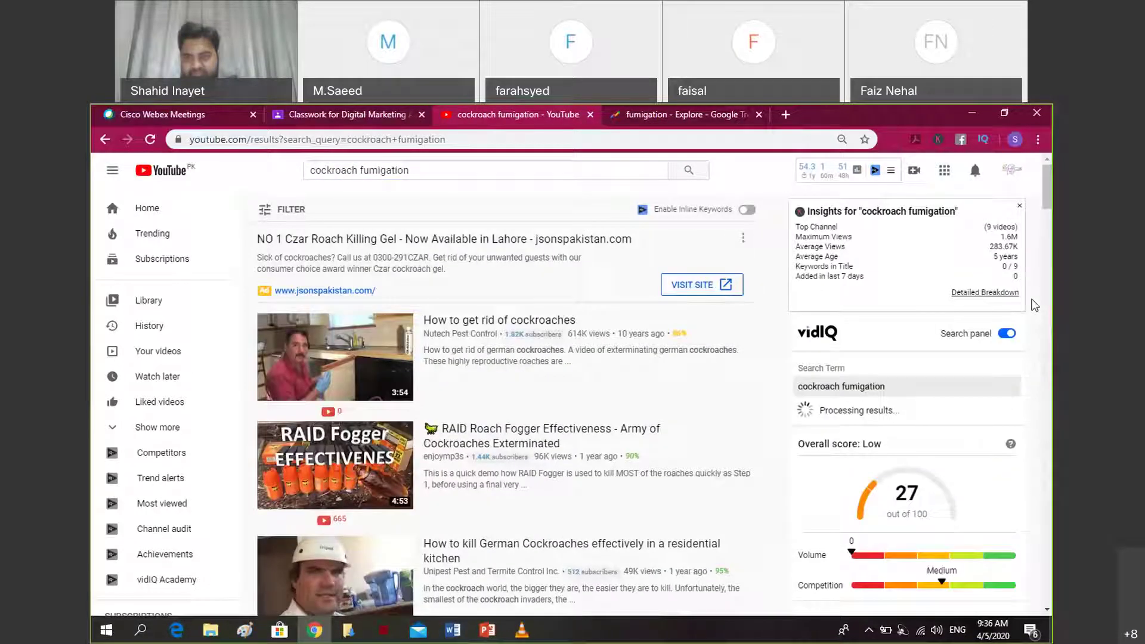
scroll(760, 614, "down", 2)
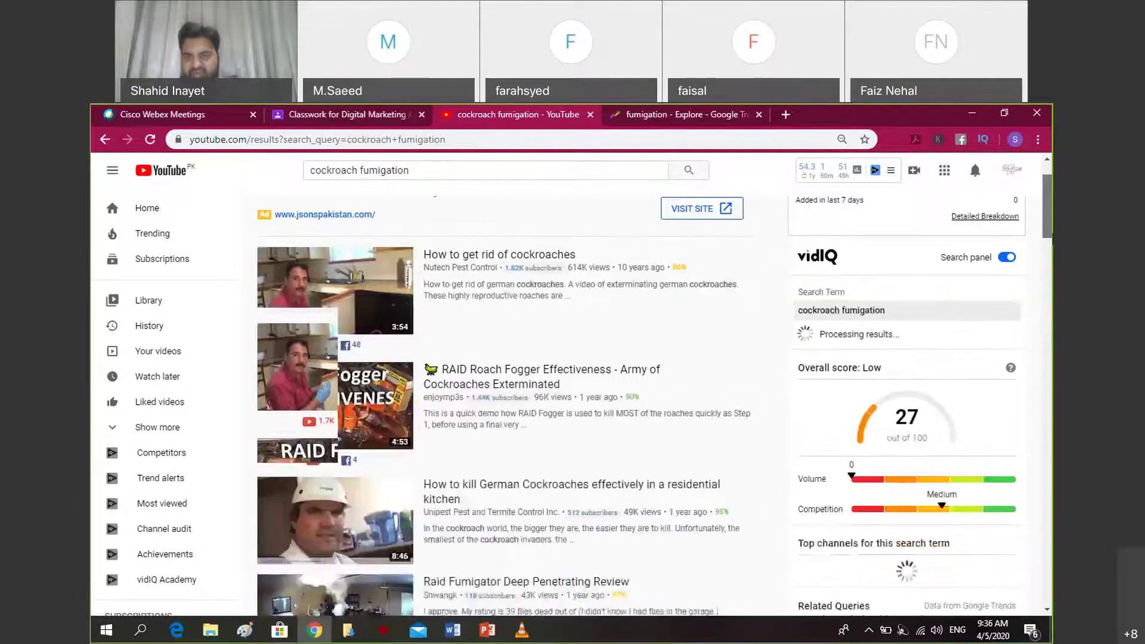
scroll(760, 614, "up", 2)
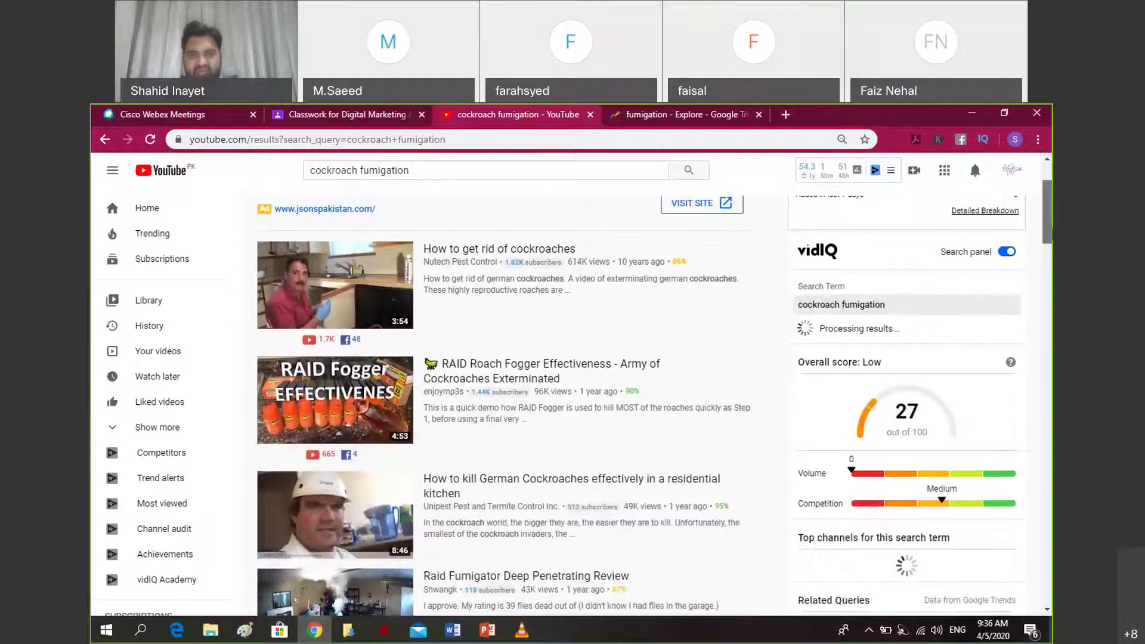
Step: Clear the "cockroach fumigation" query from the YouTube search field
left_click(440, 174)
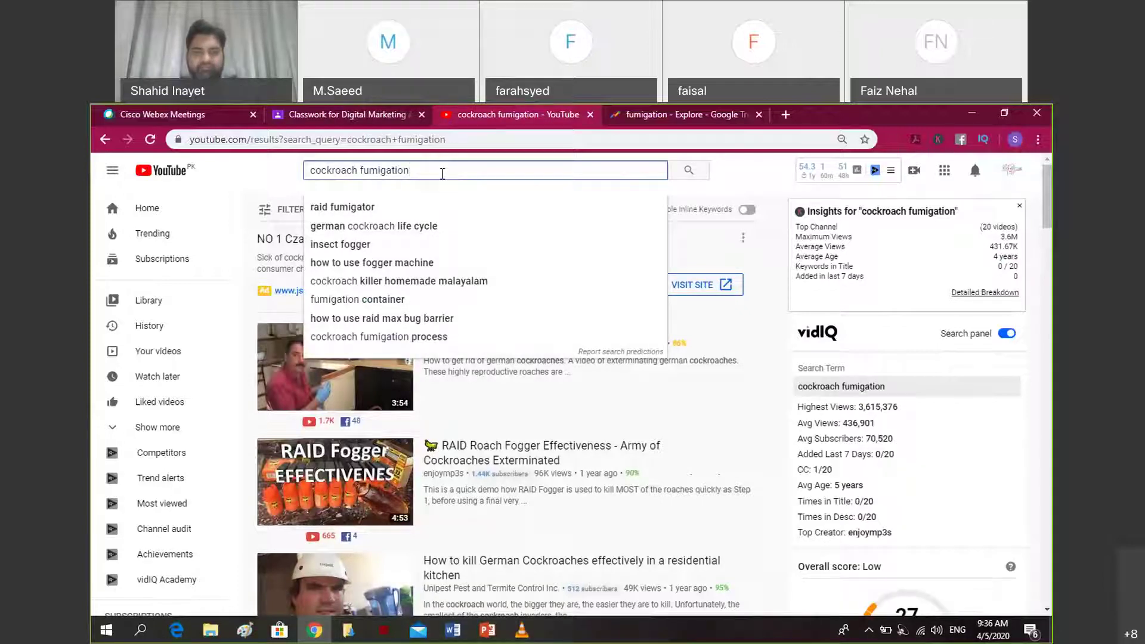
key("BackSpace")
key("BackSpace")
key("BackSpace")
key("BackSpace")
key("BackSpace")
key("BackSpace")
key("BackSpace")
key("BackSpace")
key("BackSpace")
key("BackSpace")
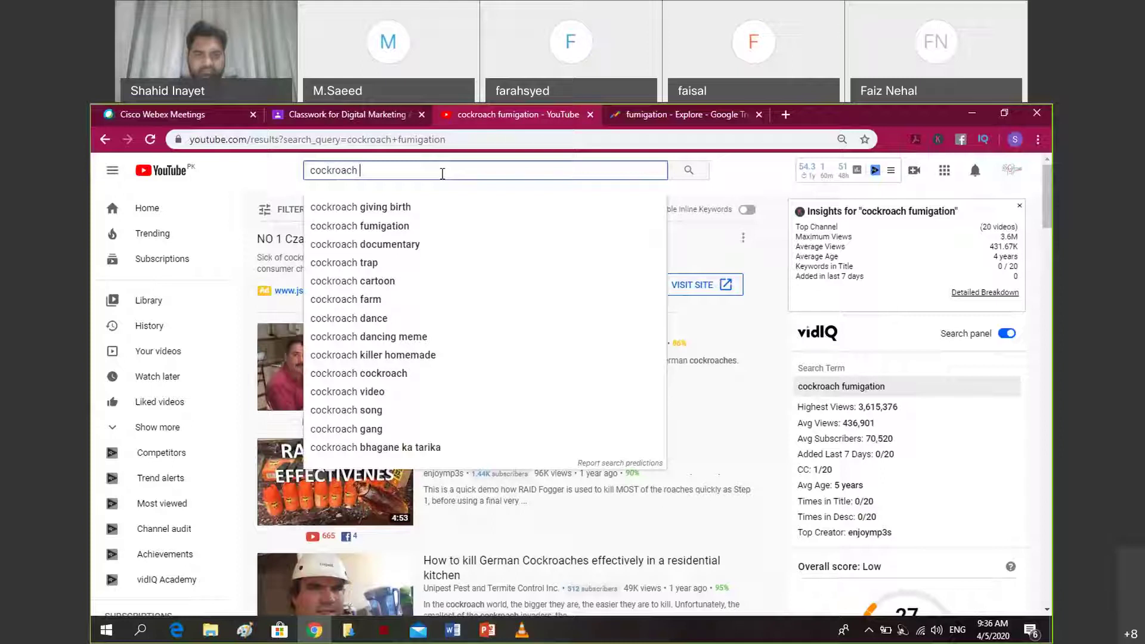
key("BackSpace")
key("BackSpace")
key("BackSpace")
key("BackSpace")
key("BackSpace")
key("BackSpace")
key("BackSpace")
key("BackSpace")
key("BackSpace")
key("BackSpace")
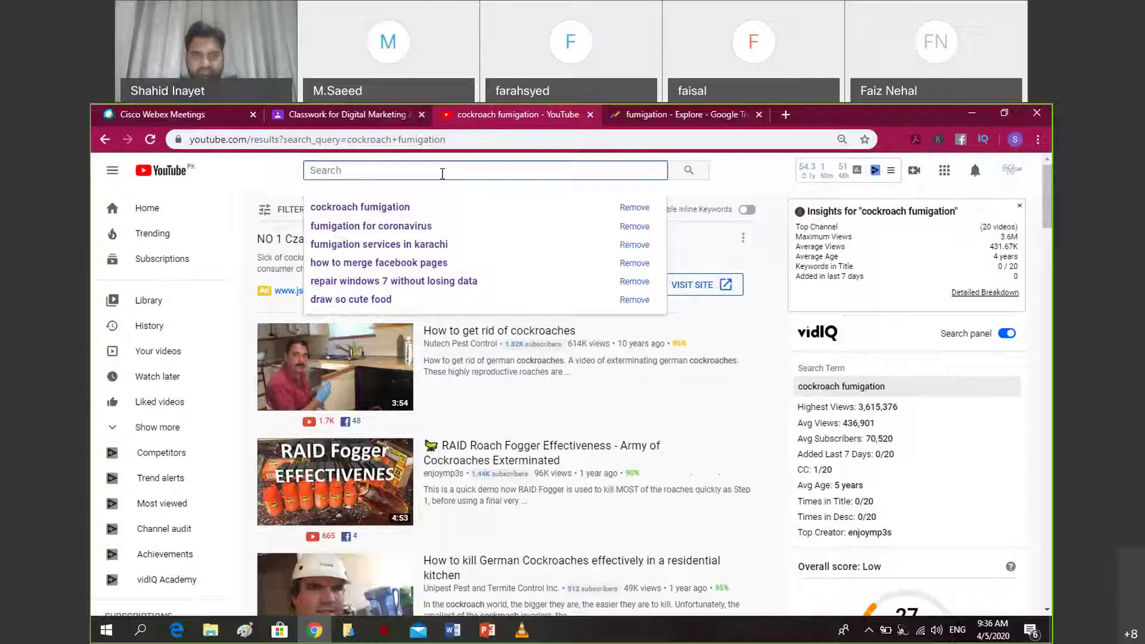
type("cock")
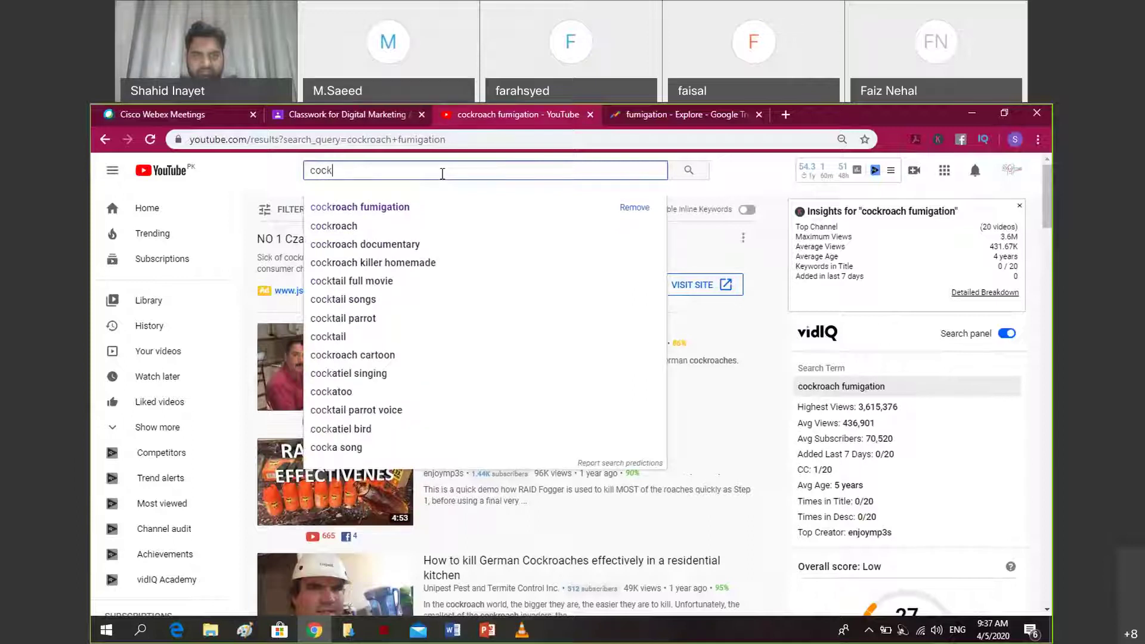
type("roac")
key("BackSpace")
key("BackSpace")
key("BackSpace")
key("BackSpace")
key("BackSpace")
key("BackSpace")
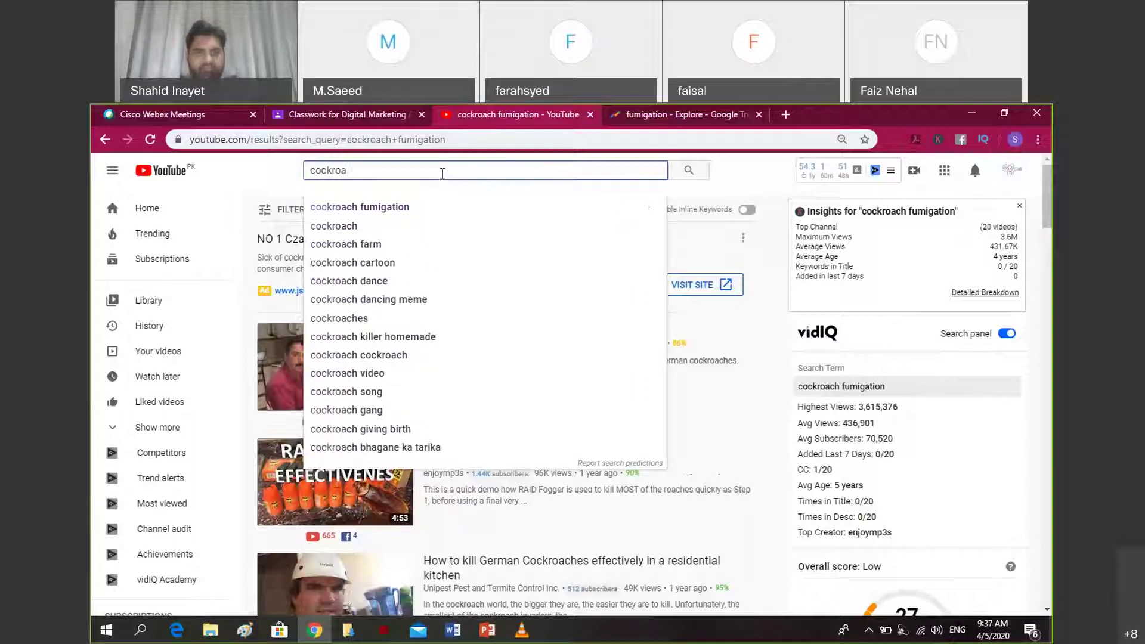
key("BackSpace")
key("BackSpace")
Step: Search for "insects fumigation" and review its videos, vidIQ overall score, competition and top channels
type("insec")
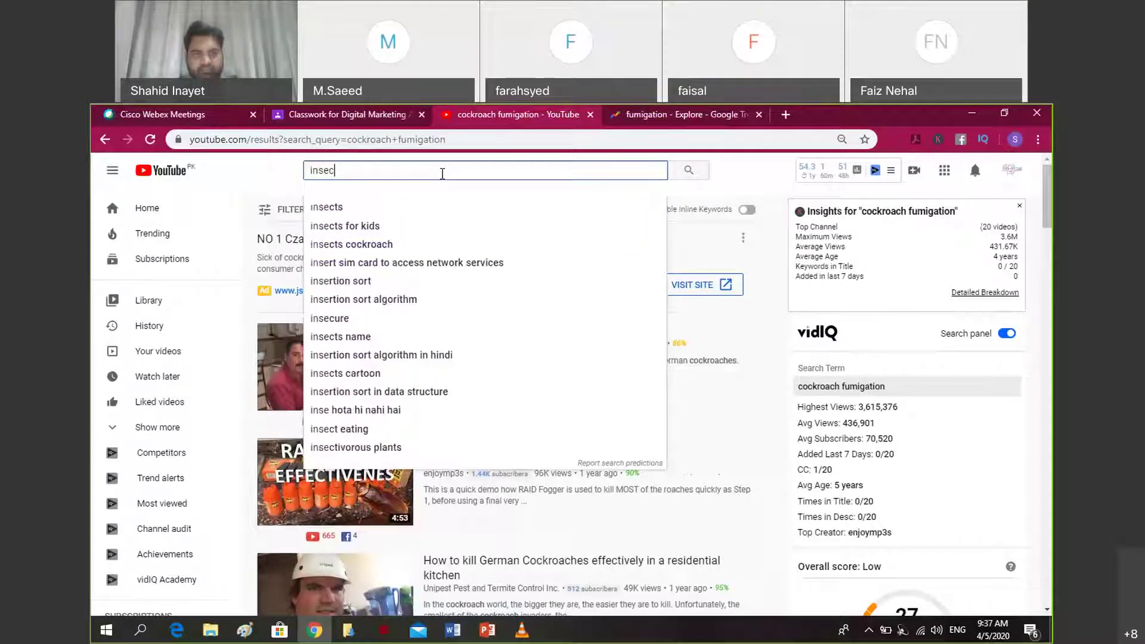
type("ts fu")
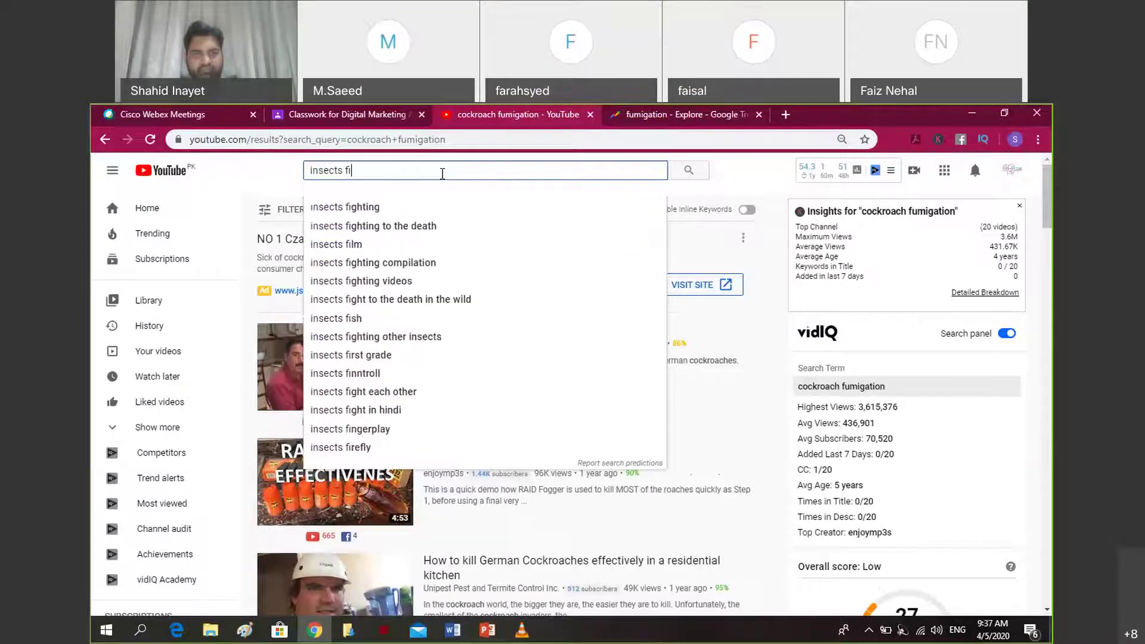
type("migation")
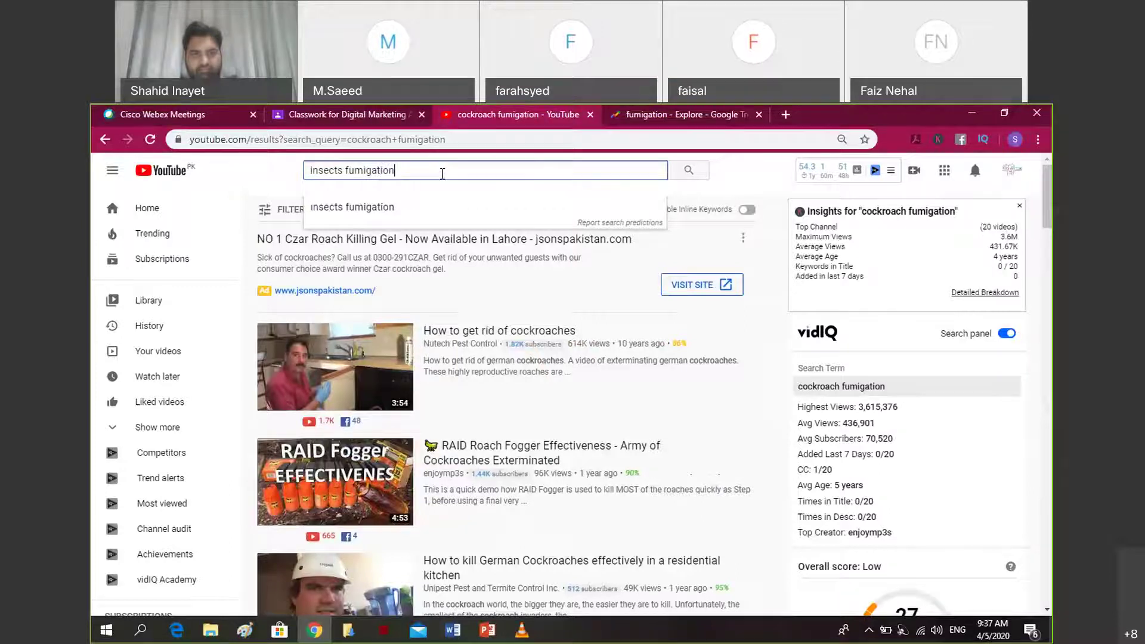
key("Return")
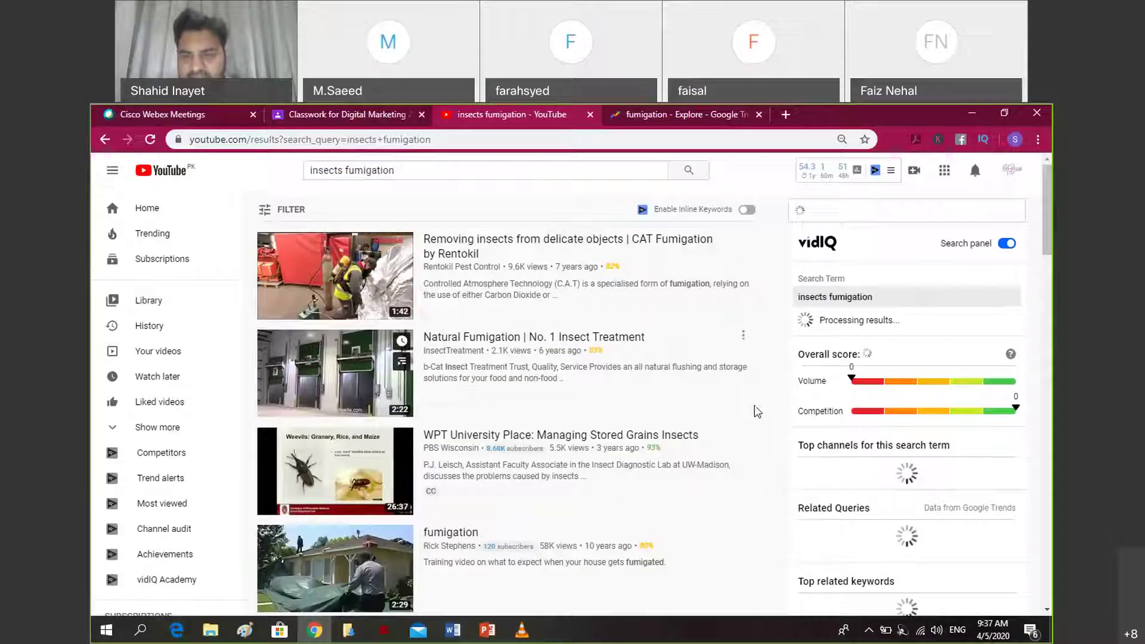
scroll(567, 387, "down", 1)
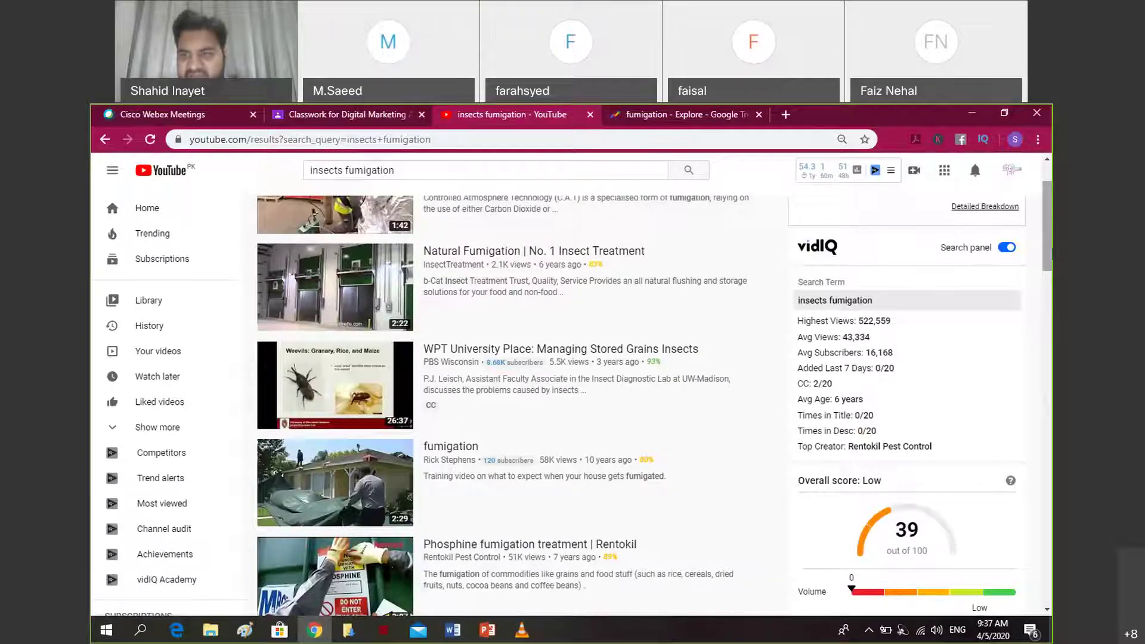
left_click_drag(1052, 254, 1052, 297)
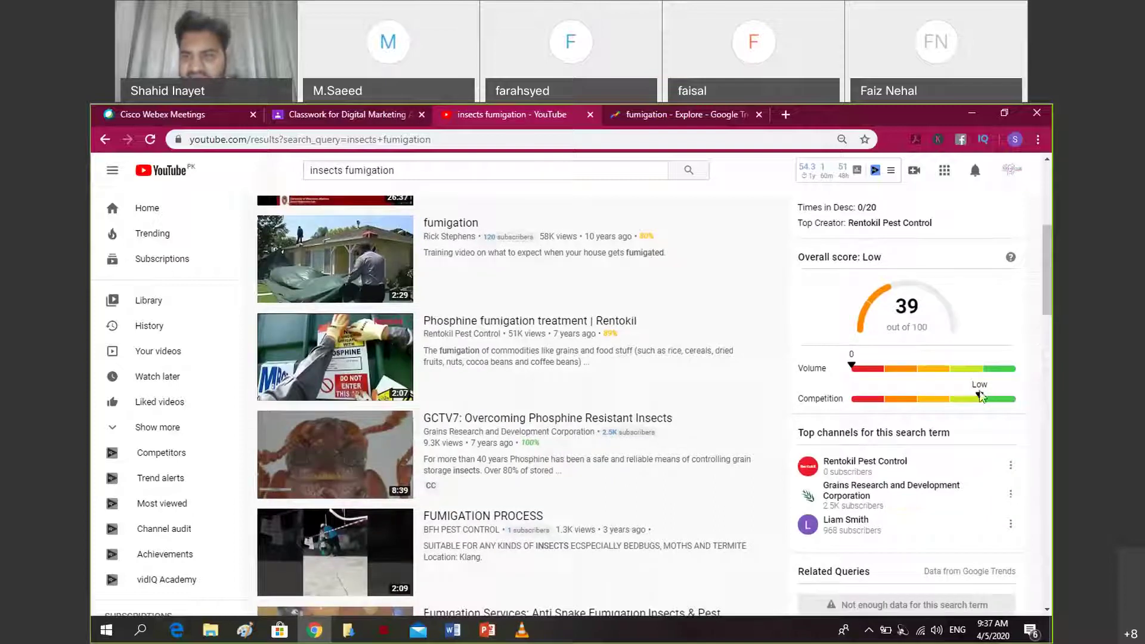
scroll(429, 188, "up", 5)
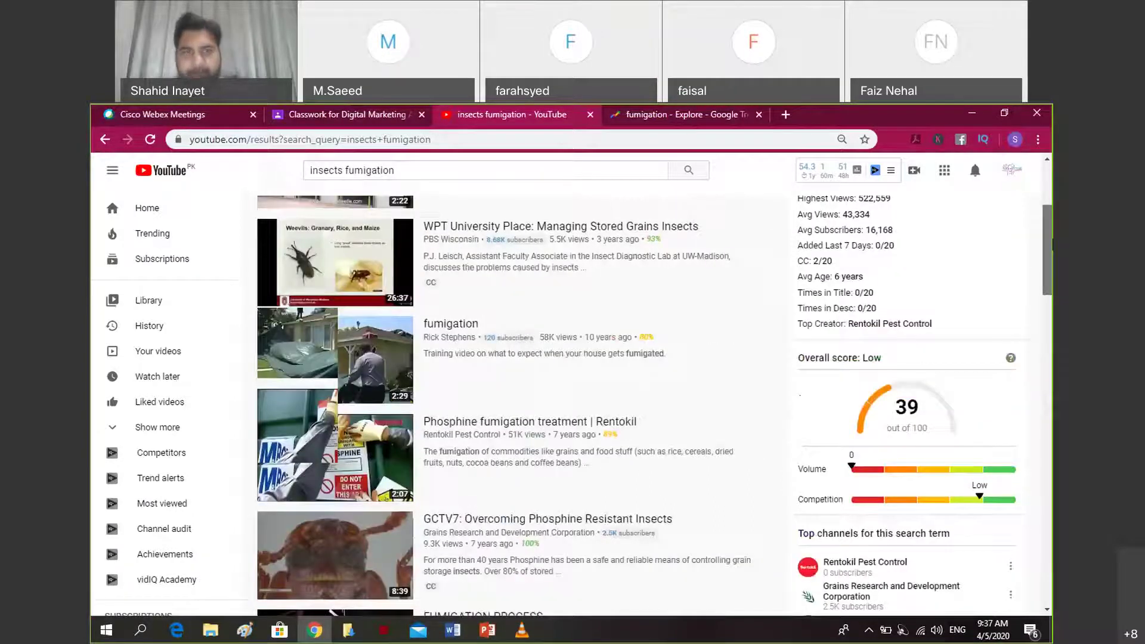
Step: Replace the "insects fumigation" query with the suggested term "lockdown quarantine" and search YouTube for it
left_click(430, 171)
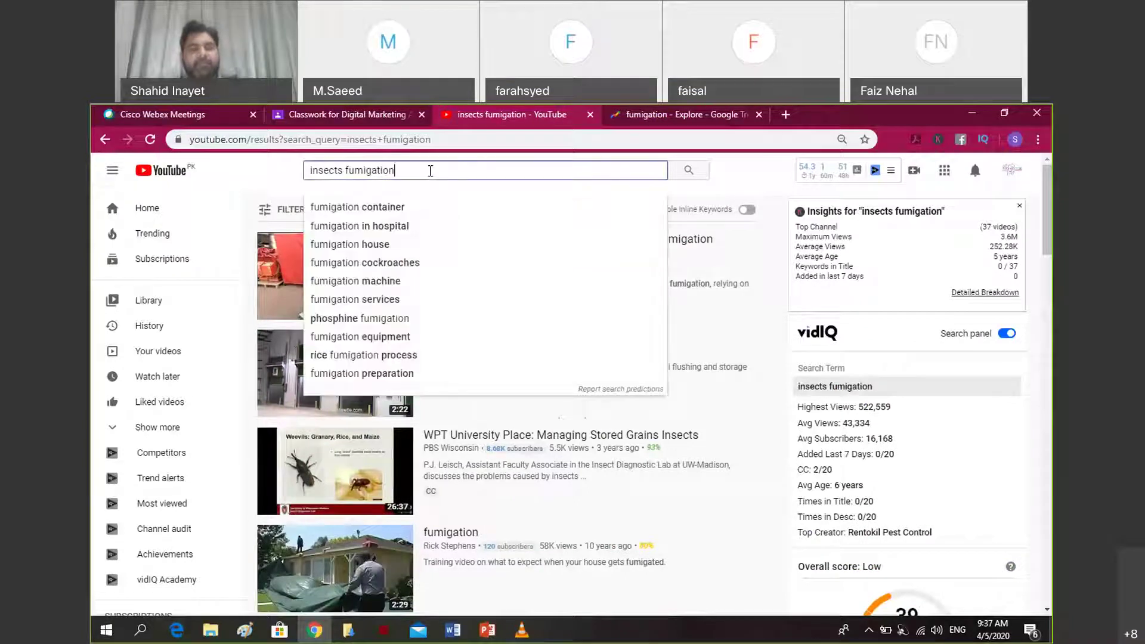
key("BackSpace")
key("BackSpace")
key("BackSpace")
key("BackSpace")
key("BackSpace")
key("BackSpace")
key("BackSpace")
key("BackSpace")
key("BackSpace")
key("BackSpace")
key("BackSpace")
key("BackSpace")
key("BackSpace")
key("BackSpace")
key("BackSpace")
key("BackSpace")
key("BackSpace")
key("BackSpace")
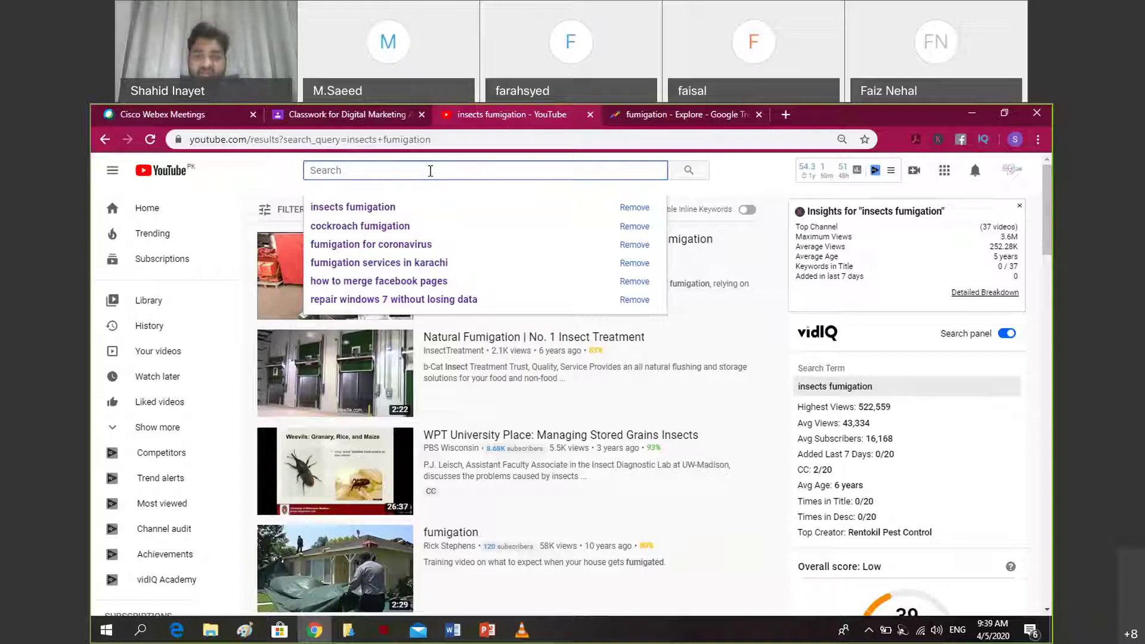
type("lock")
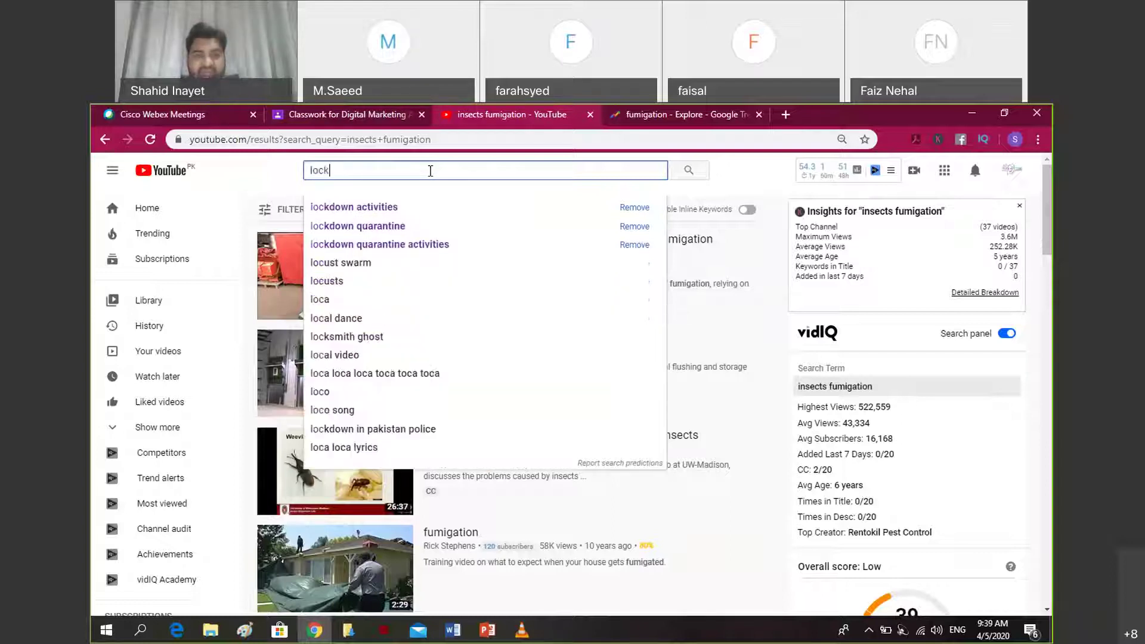
type("down")
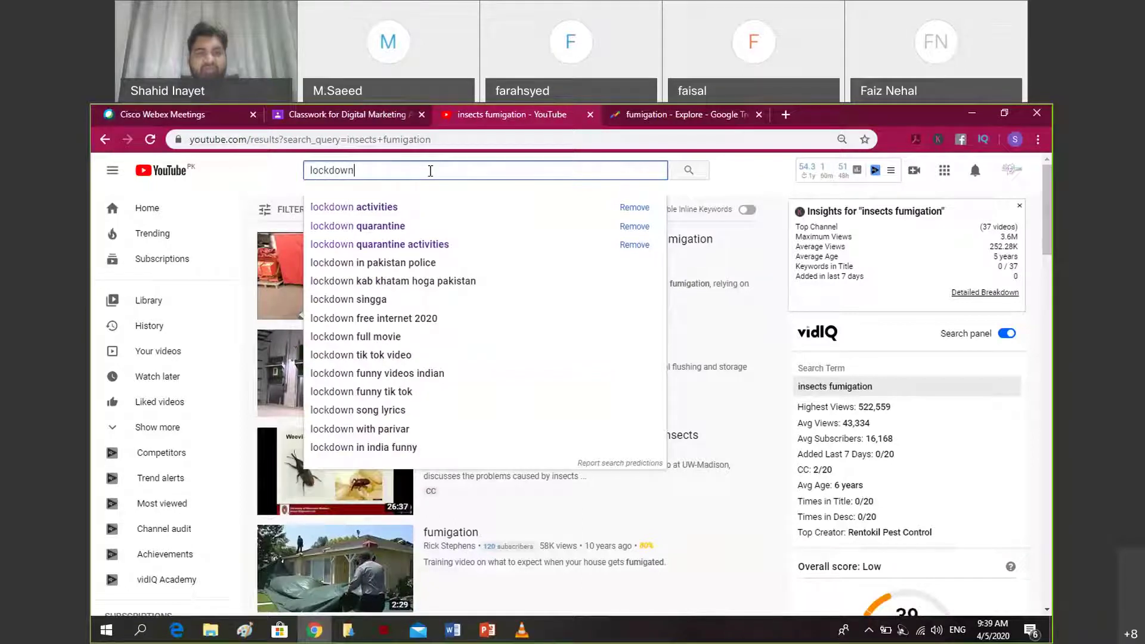
key("Down")
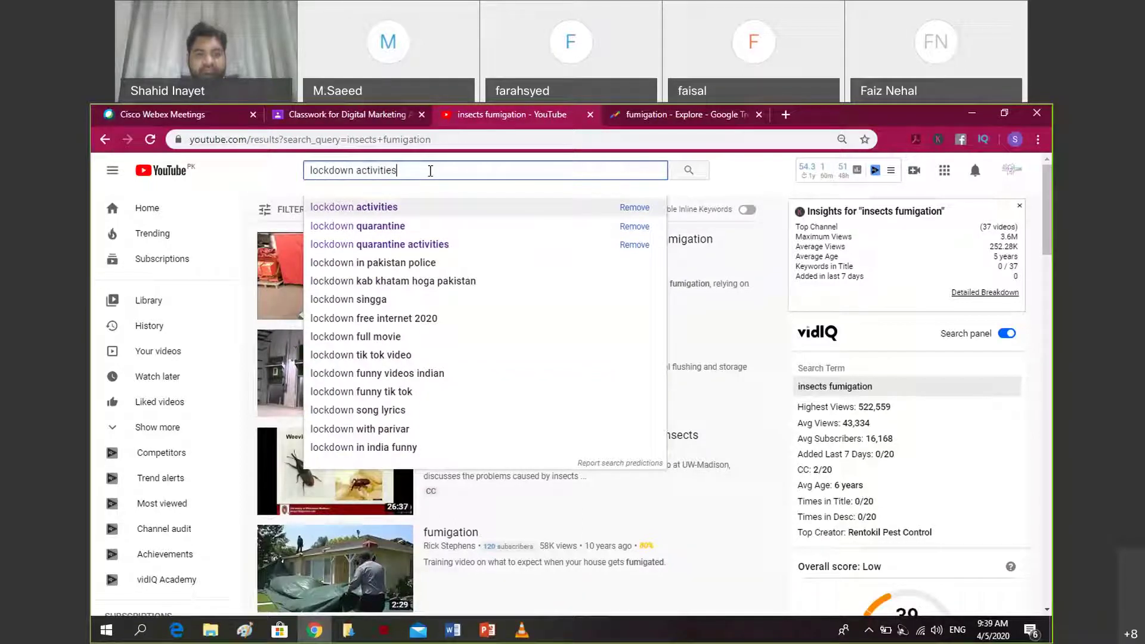
key("Down")
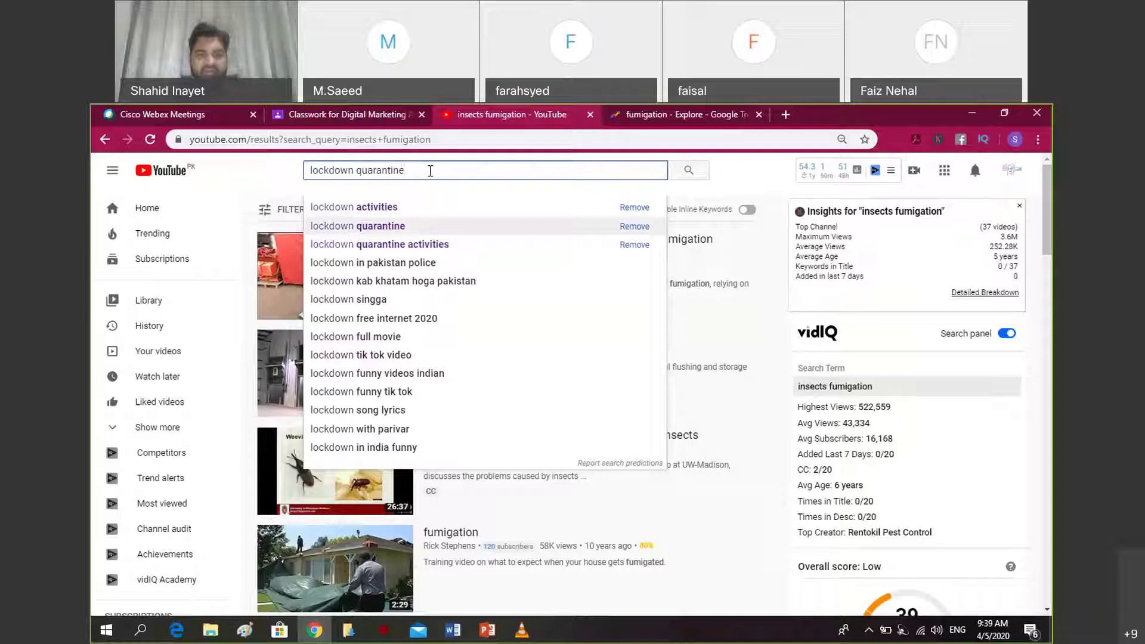
key("Return")
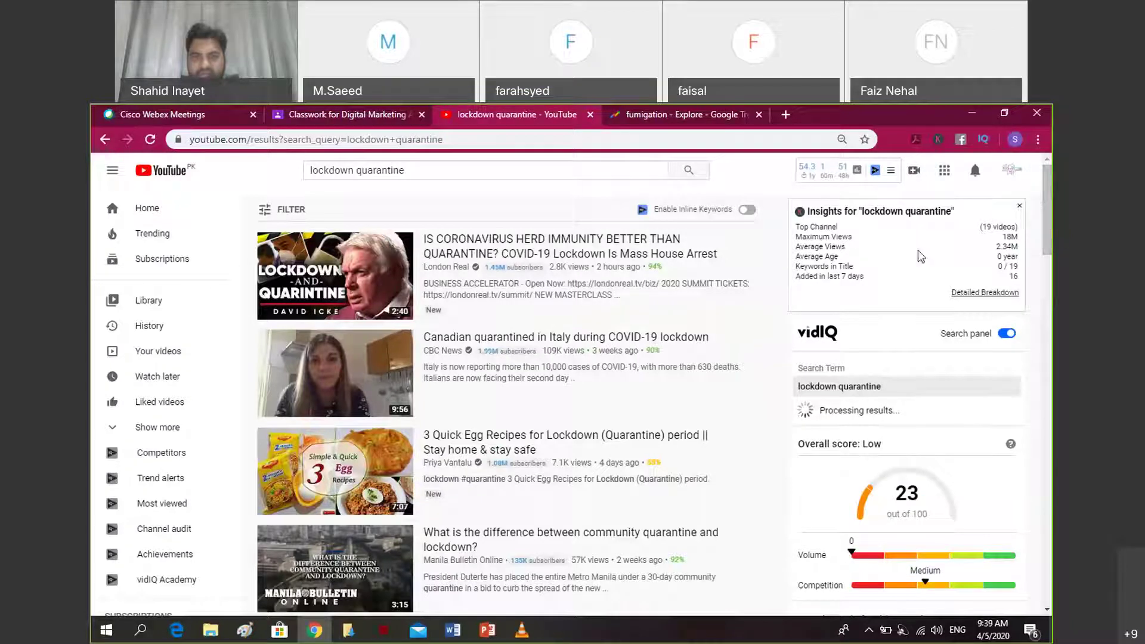
Step: Search YouTube for "lockdown activities" and review its vidIQ views, overall score, volume and competition
left_click(422, 173)
key("BackSpace")
key("BackSpace")
key("BackSpace")
key("BackSpace")
key("BackSpace")
key("BackSpace")
key("BackSpace")
key("BackSpace")
key("BackSpace")
key("BackSpace")
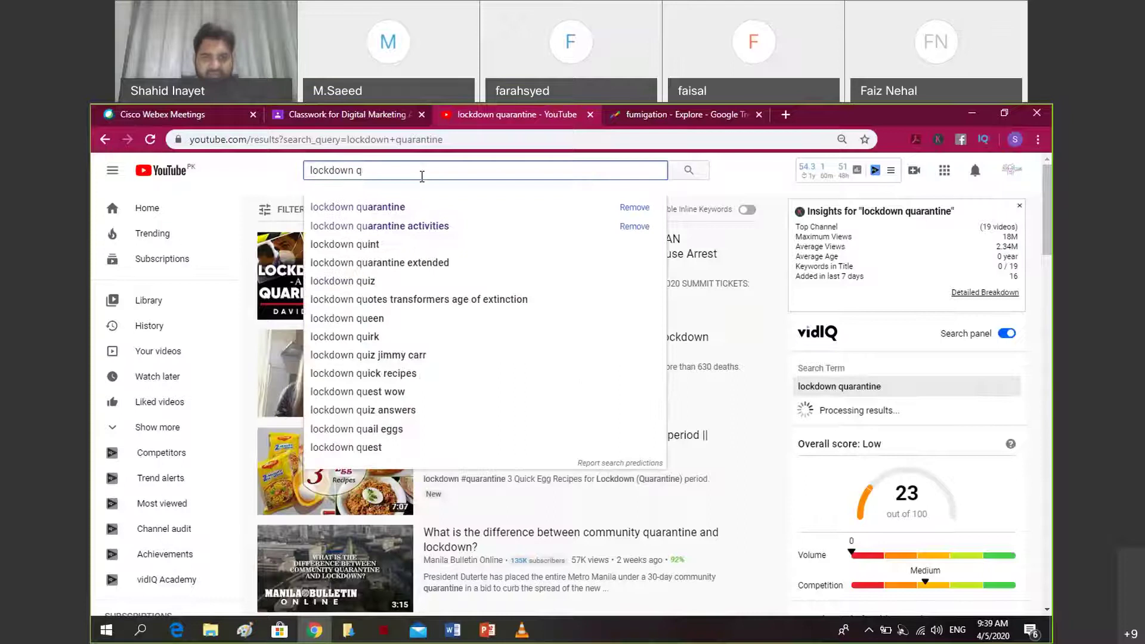
type("activities")
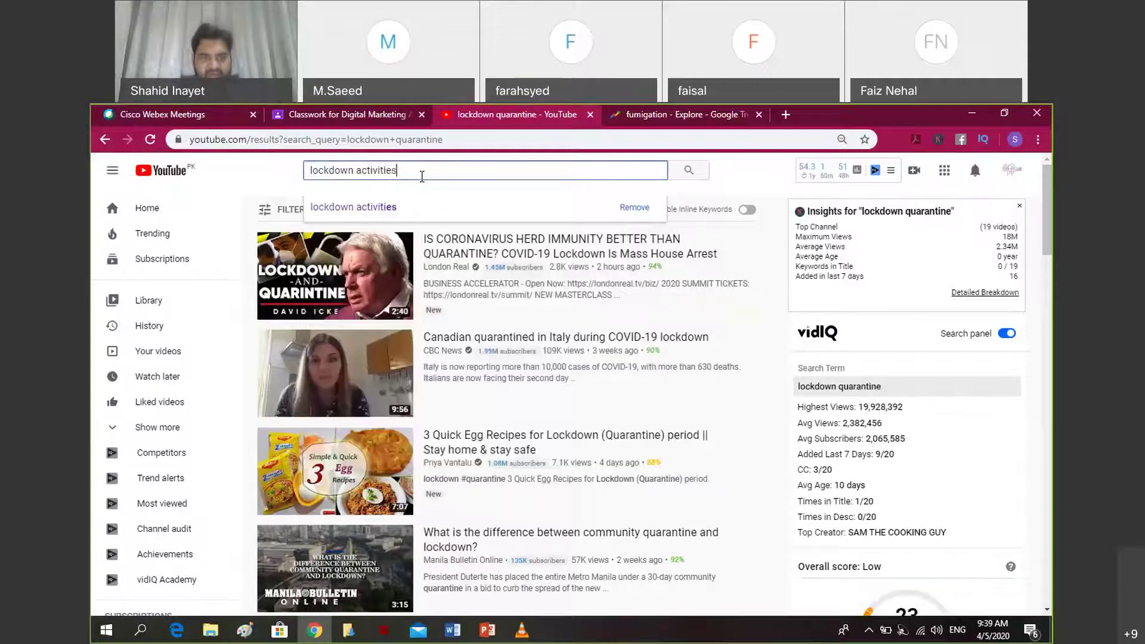
key("Return")
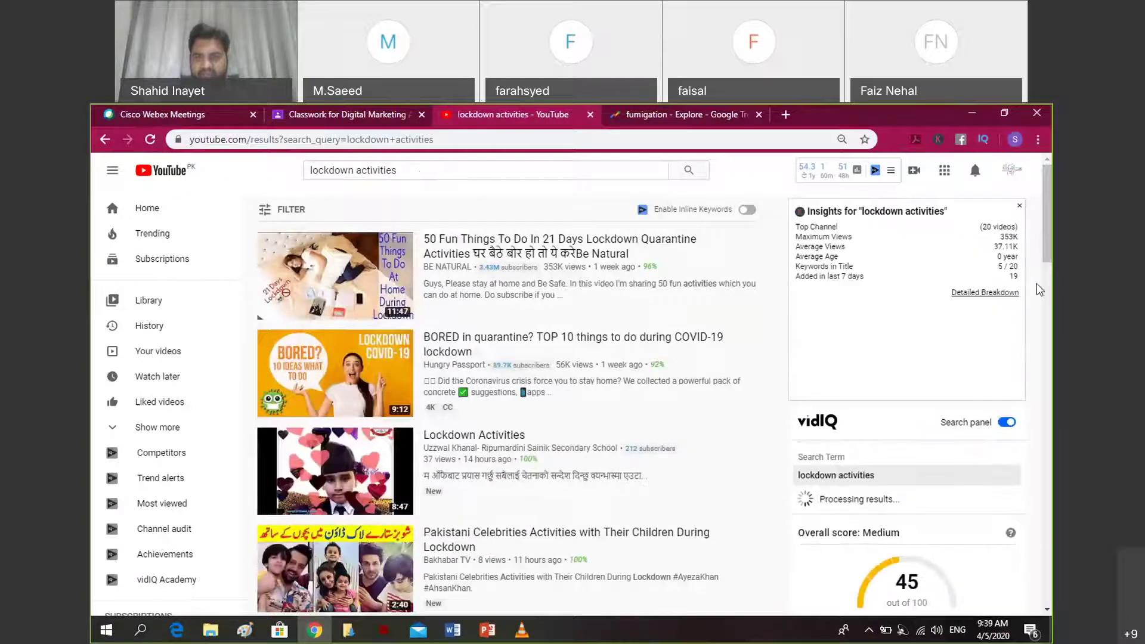
scroll(1053, 273, "down", 2)
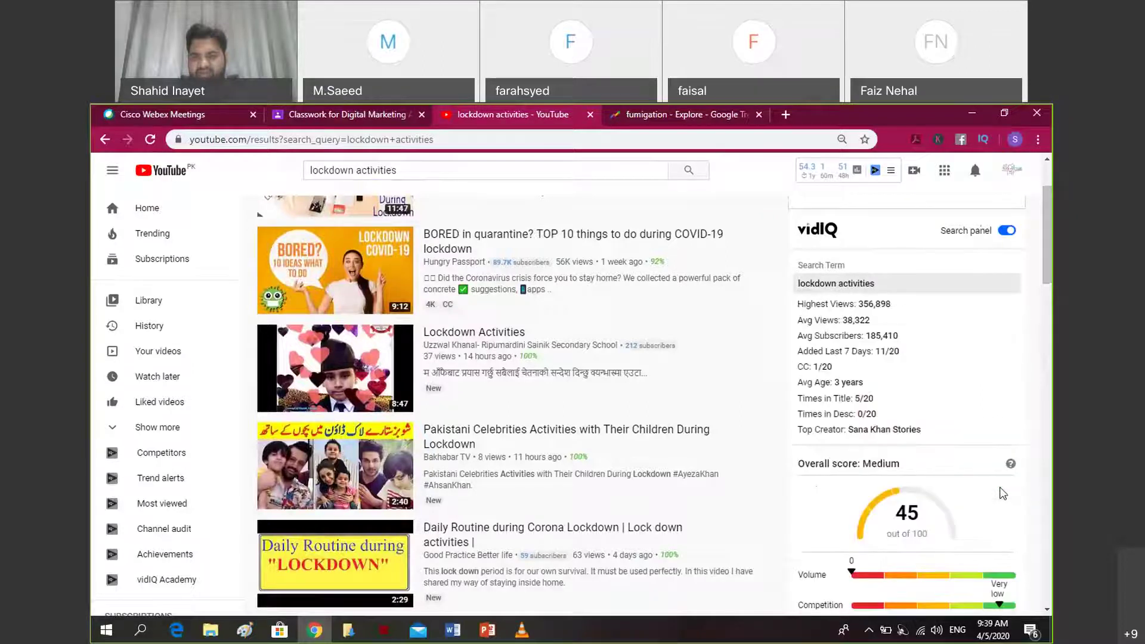
mouse_move(1051, 259)
left_mouse_down()
mouse_move(1049, 312)
mouse_move(1049, 237)
left_mouse_up()
Step: Search for the suggested term "lockdown stories" and review its videos, vidIQ scores and top channels
left_click_drag(405, 171, 371, 162)
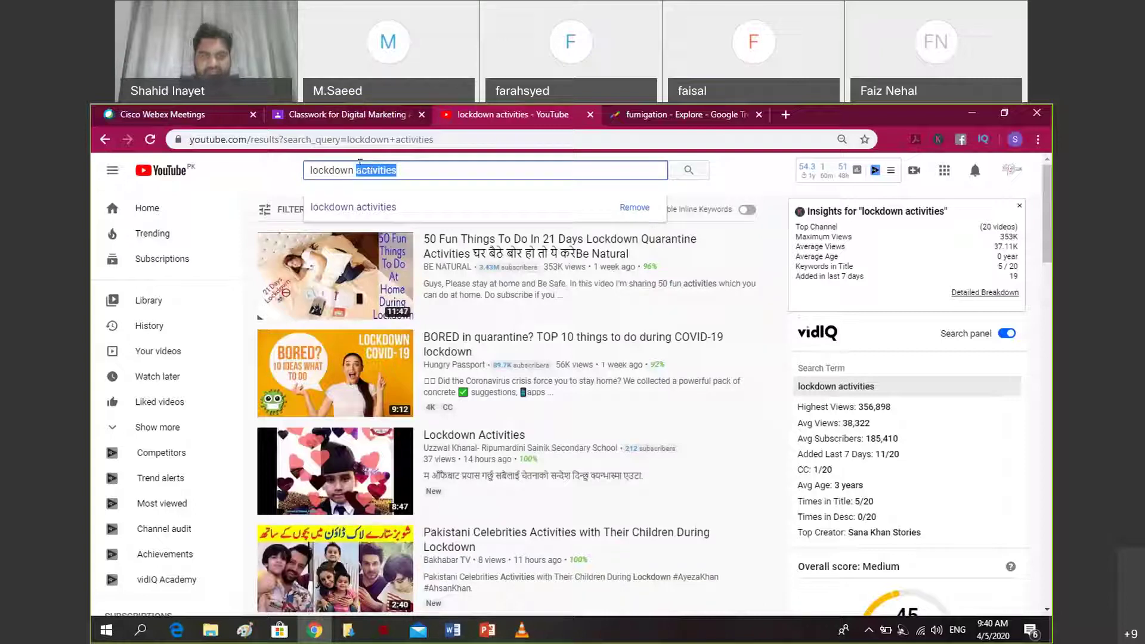
key("BackSpace")
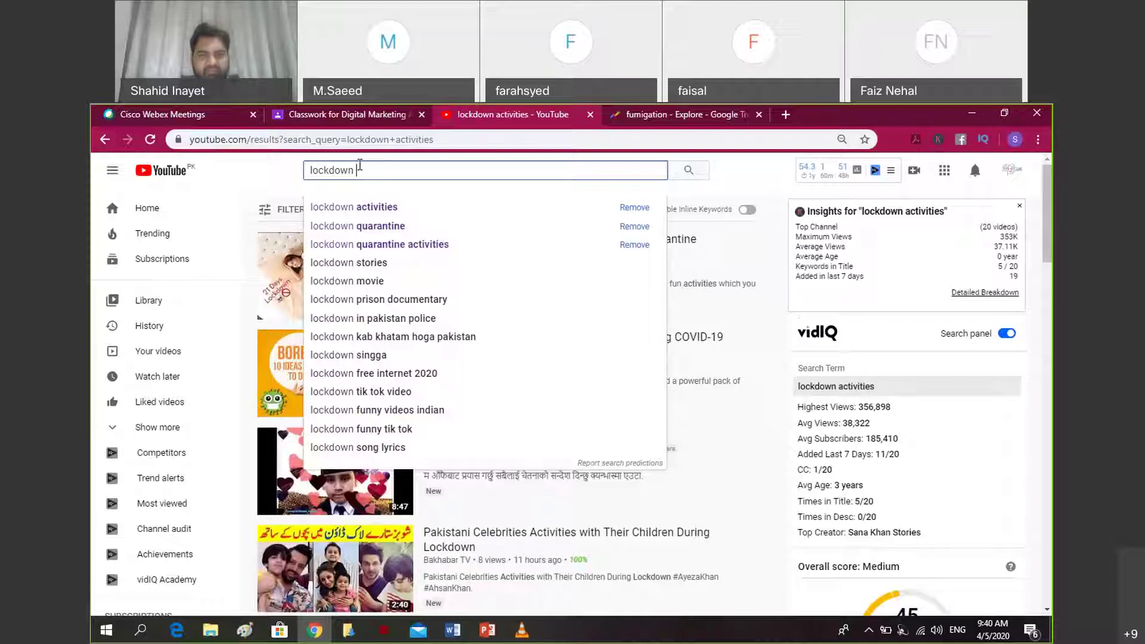
left_click(351, 268)
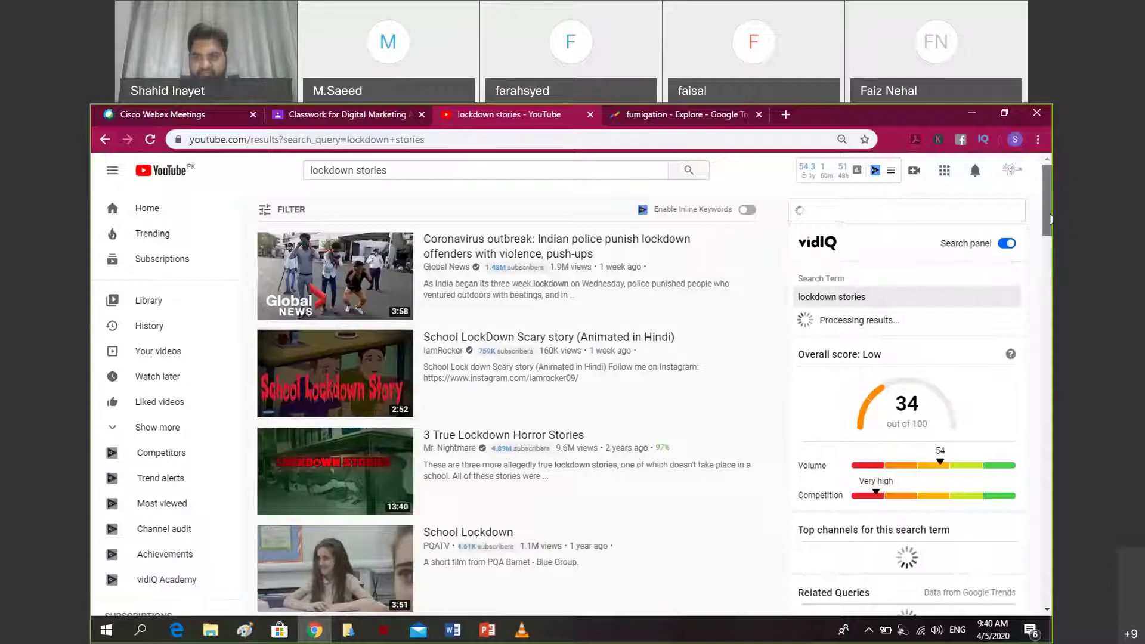
scroll(1052, 219, "down", 3)
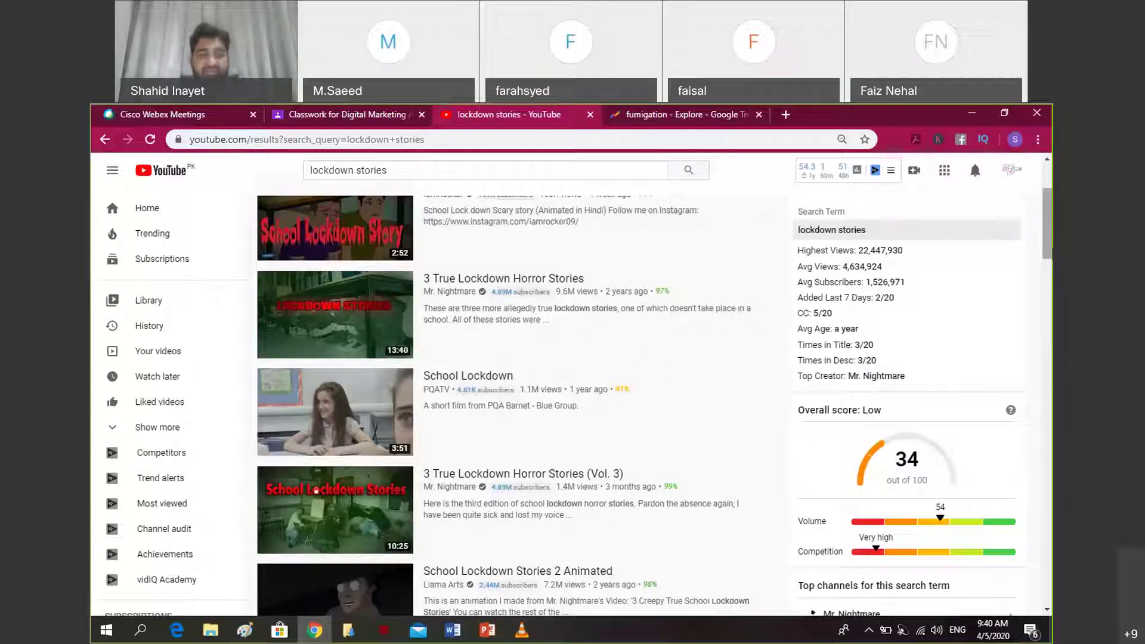
scroll(1052, 254, "down", 1)
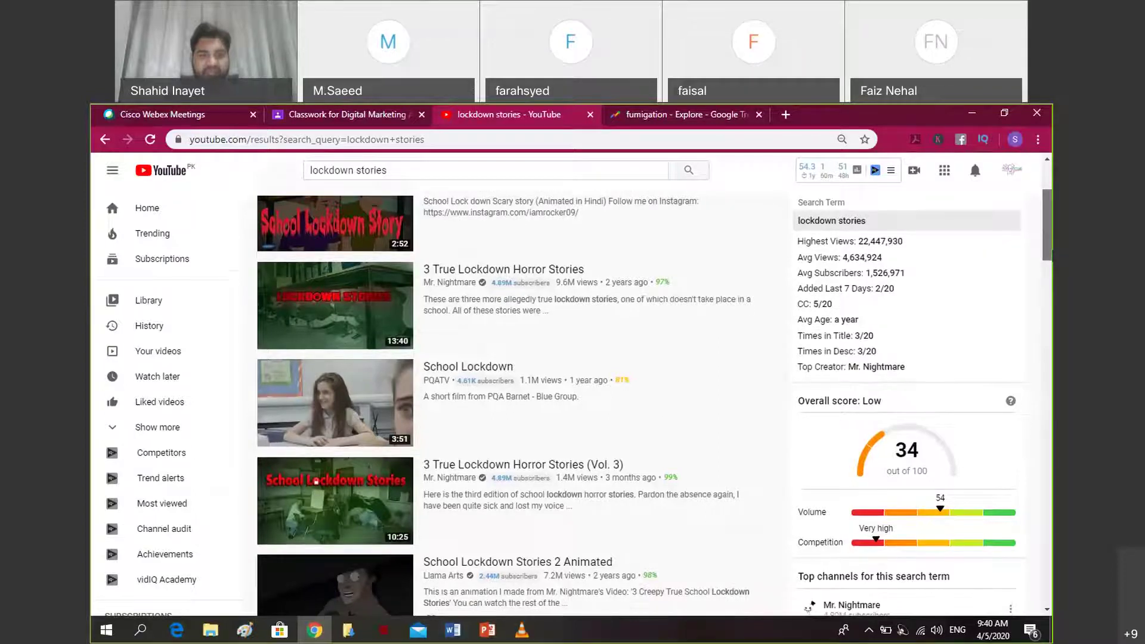
scroll(1051, 254, "down", 2)
scroll(367, 226, "up", 5)
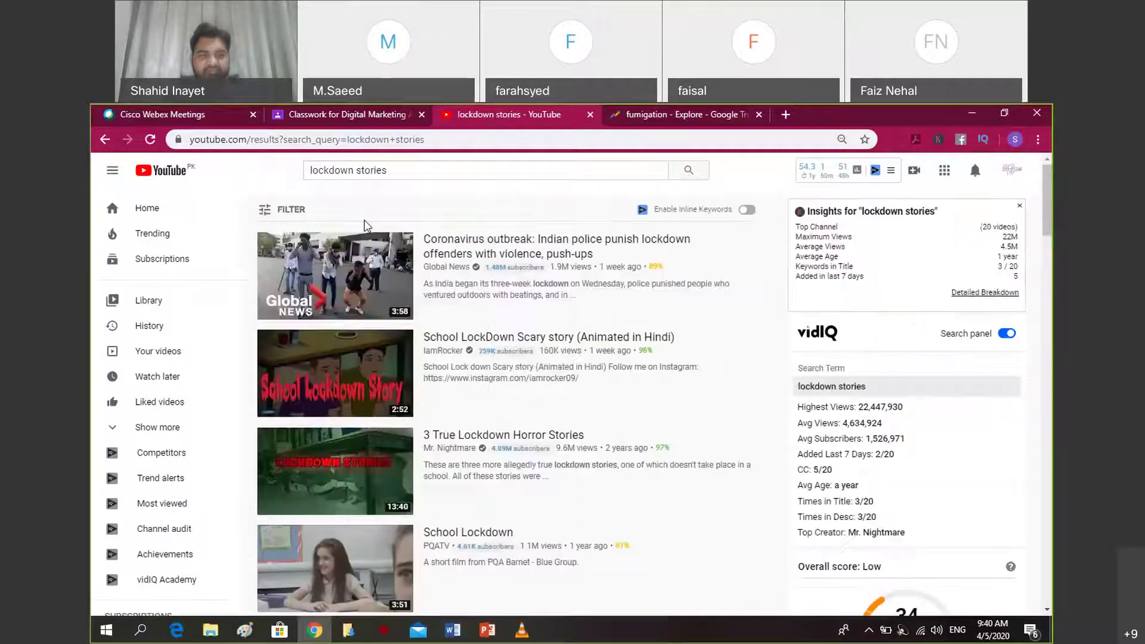
Step: Narrow the search to "lockdown stories pakistan" and check its vidIQ overall score, volume and competition
left_click(423, 173)
type("pa")
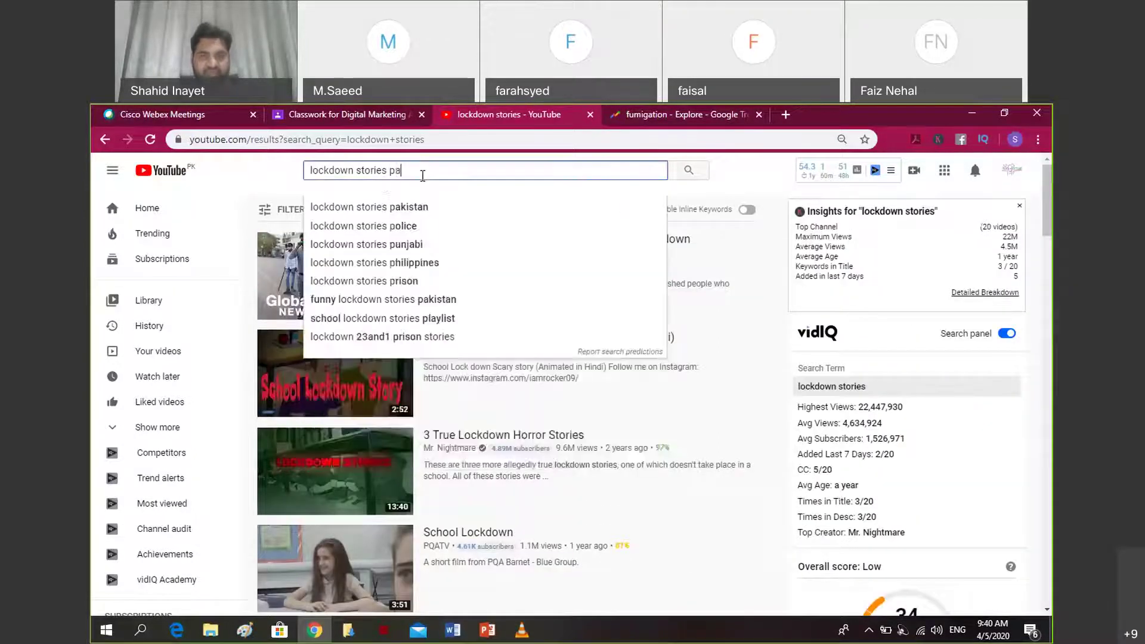
type("kistan")
key("Return")
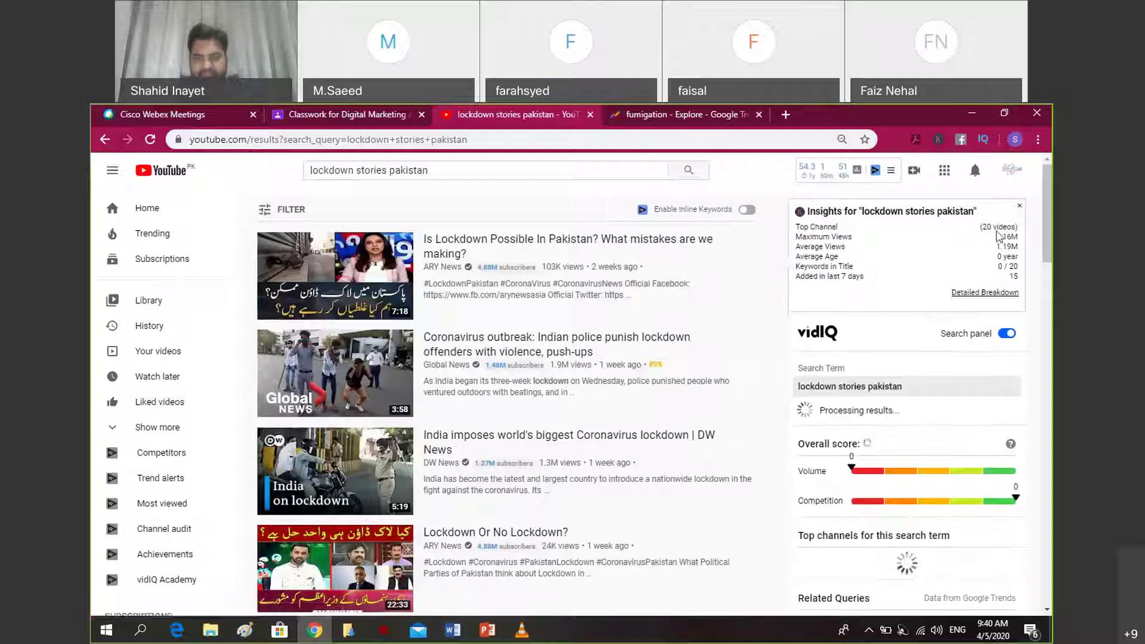
scroll(655, 392, "down", 1)
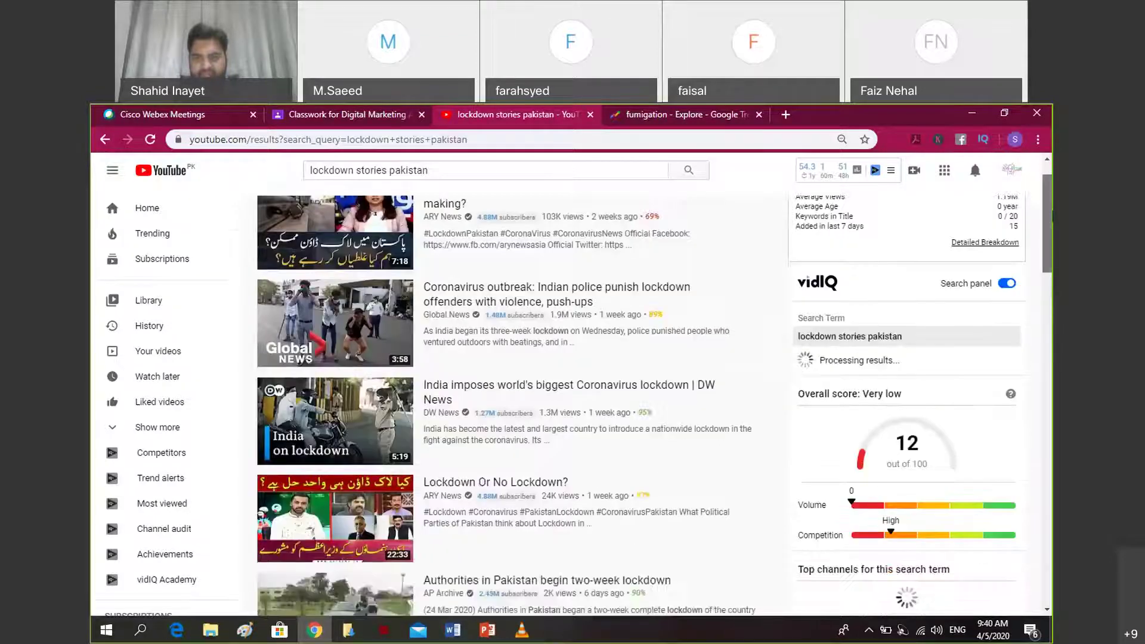
scroll(655, 391, "up", 1)
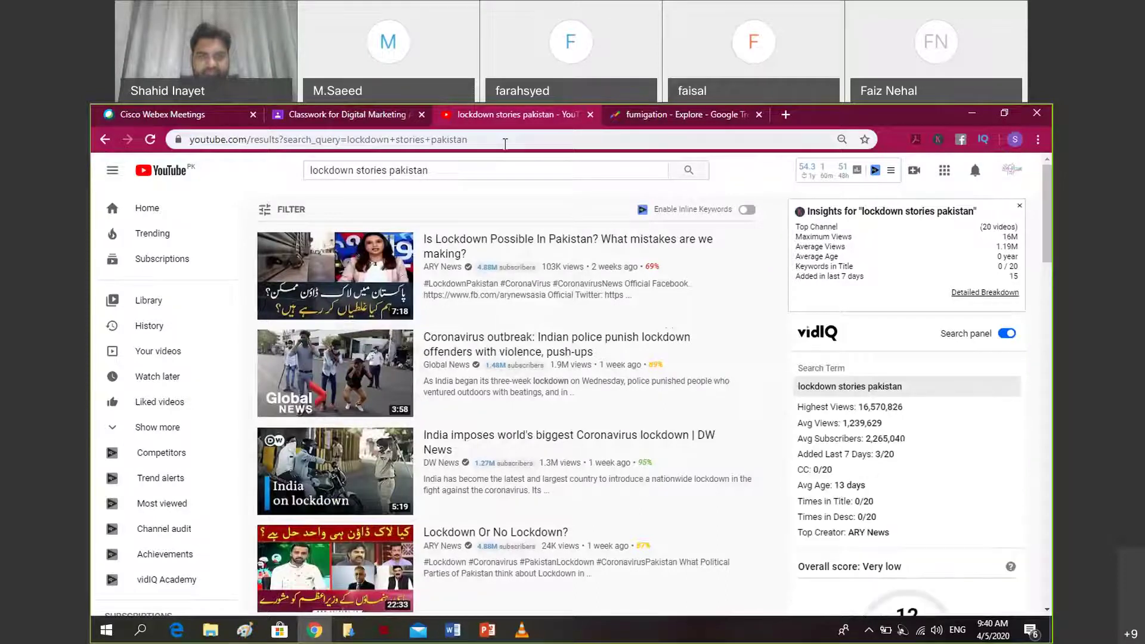
Step: Replace the query with "coronavirus treatment", search for it and review its videos and vidIQ keyword scores
left_click(476, 170)
key("BackSpace")
key("BackSpace")
key("BackSpace")
key("BackSpace")
key("BackSpace")
key("BackSpace")
key("BackSpace")
key("BackSpace")
key("BackSpace")
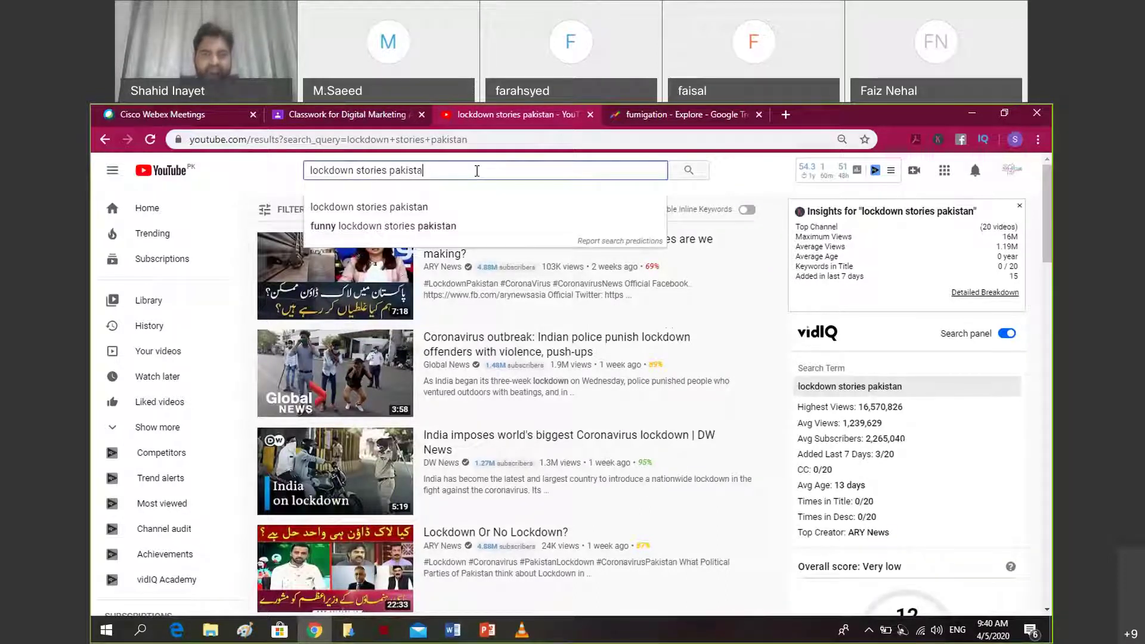
key("BackSpace")
key("BackSpace")
key("BackSpace")
key("BackSpace")
key("BackSpace")
key("BackSpace")
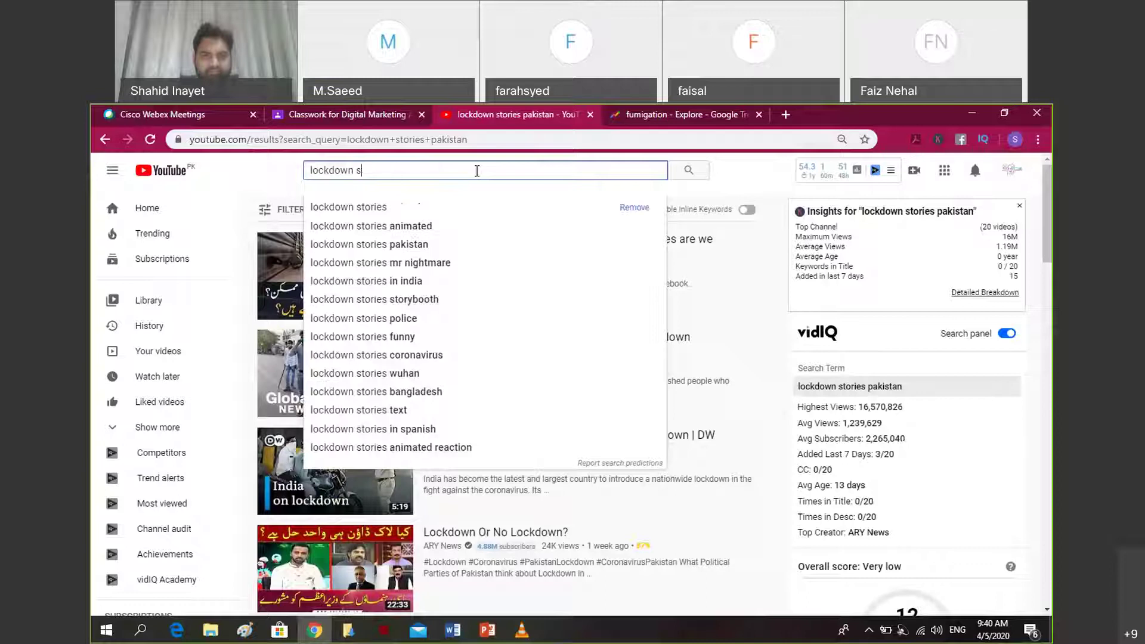
key("BackSpace")
key("BackSpace")
key("BackSpace")
key("BackSpace")
key("BackSpace")
key("BackSpace")
key("BackSpace")
key("BackSpace")
key("BackSpace")
key("BackSpace")
type("coron")
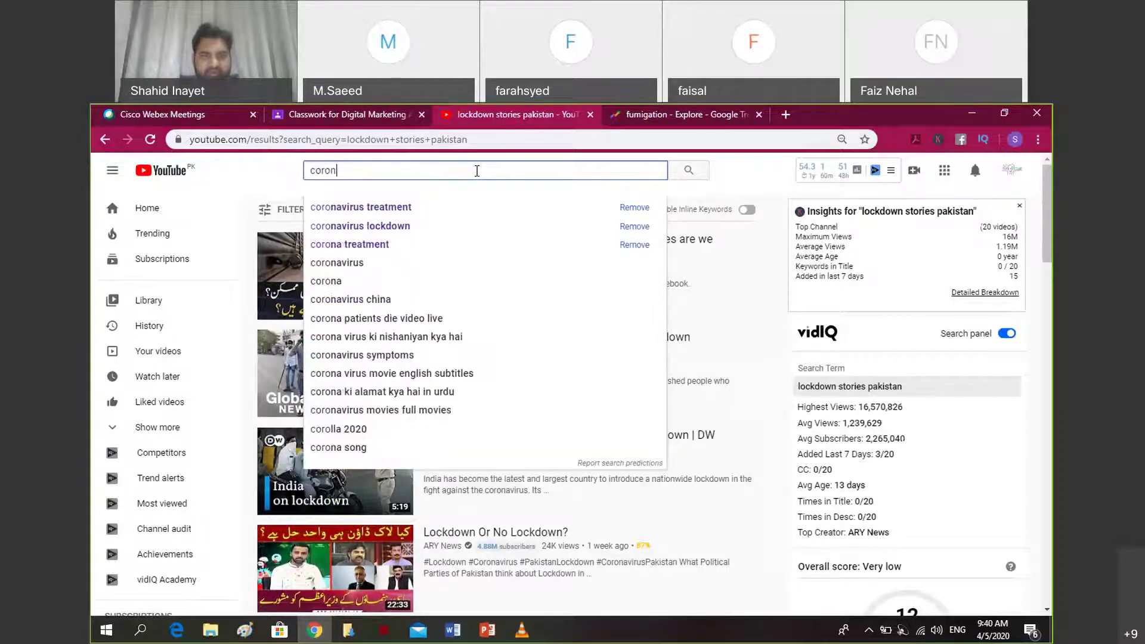
type("a")
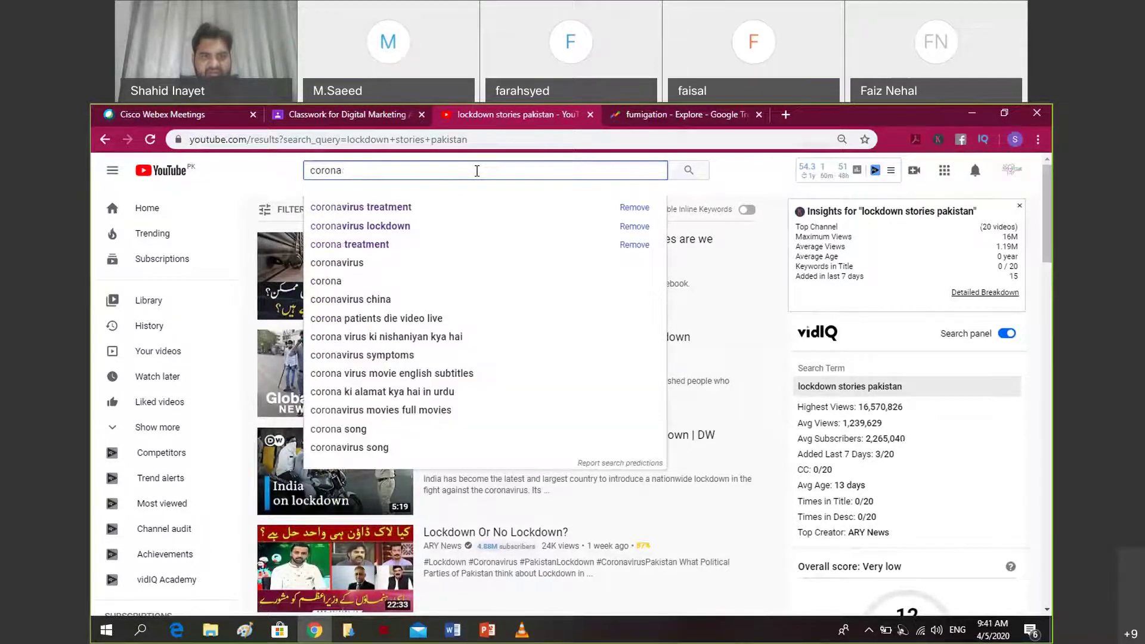
type("virus")
type("treatmen")
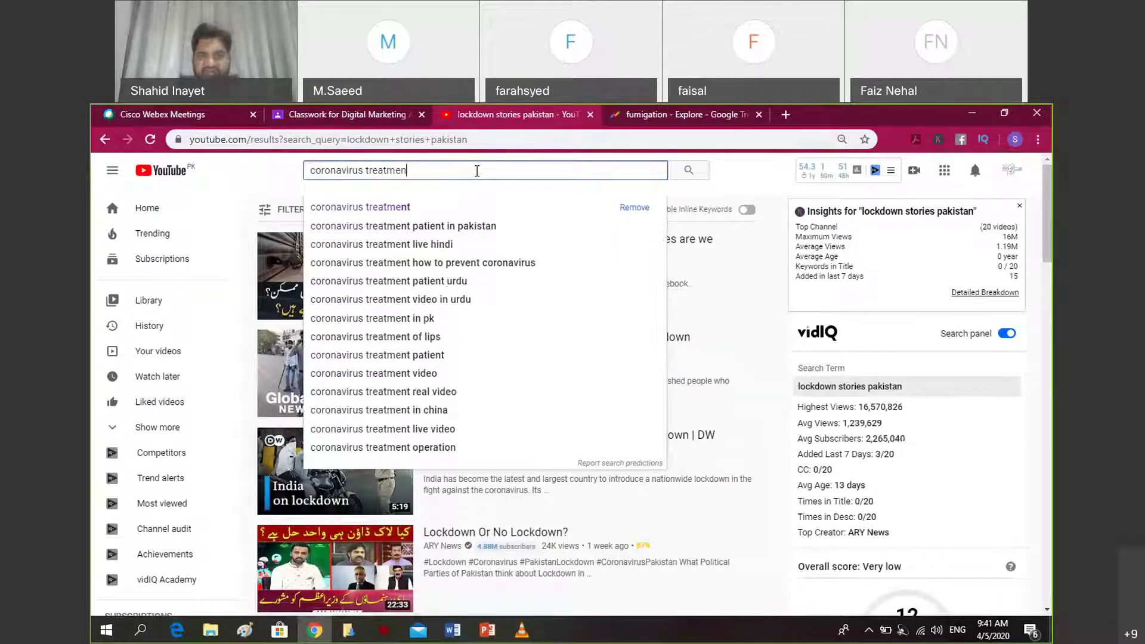
type("t")
key("Return")
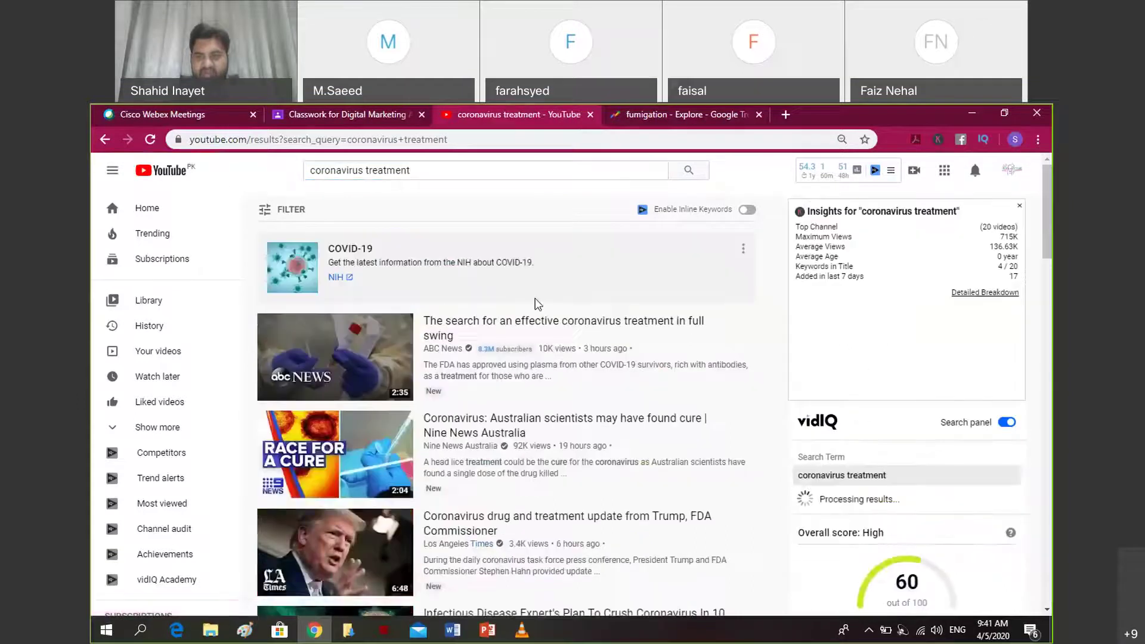
scroll(537, 305, "down", 1)
scroll(968, 385, "down", 3)
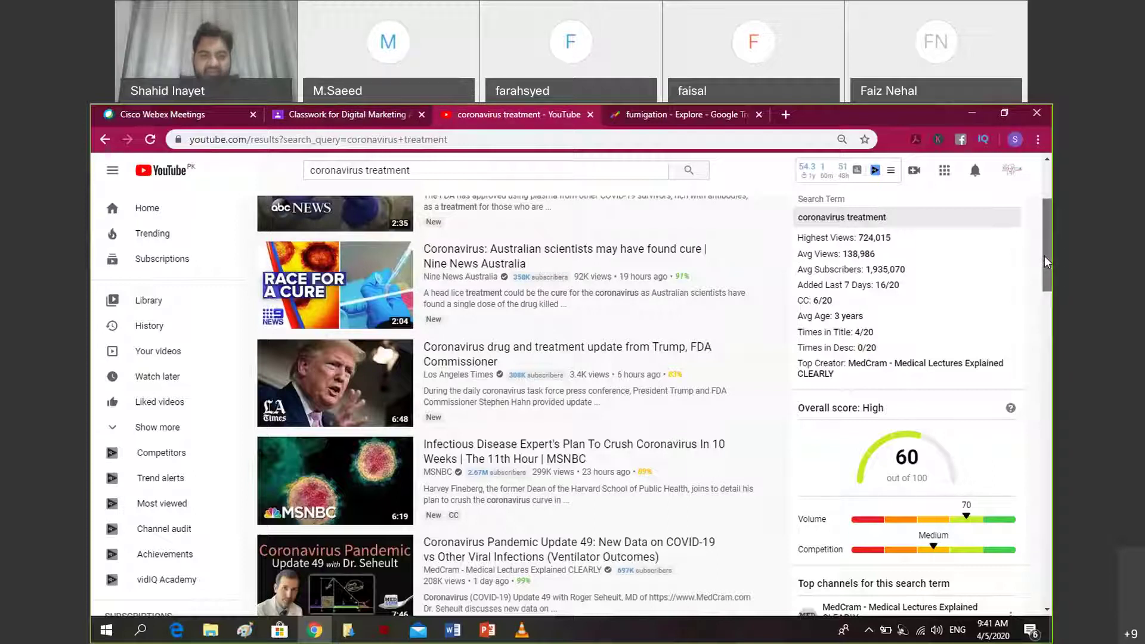
left_click_drag(1044, 256, 1051, 205)
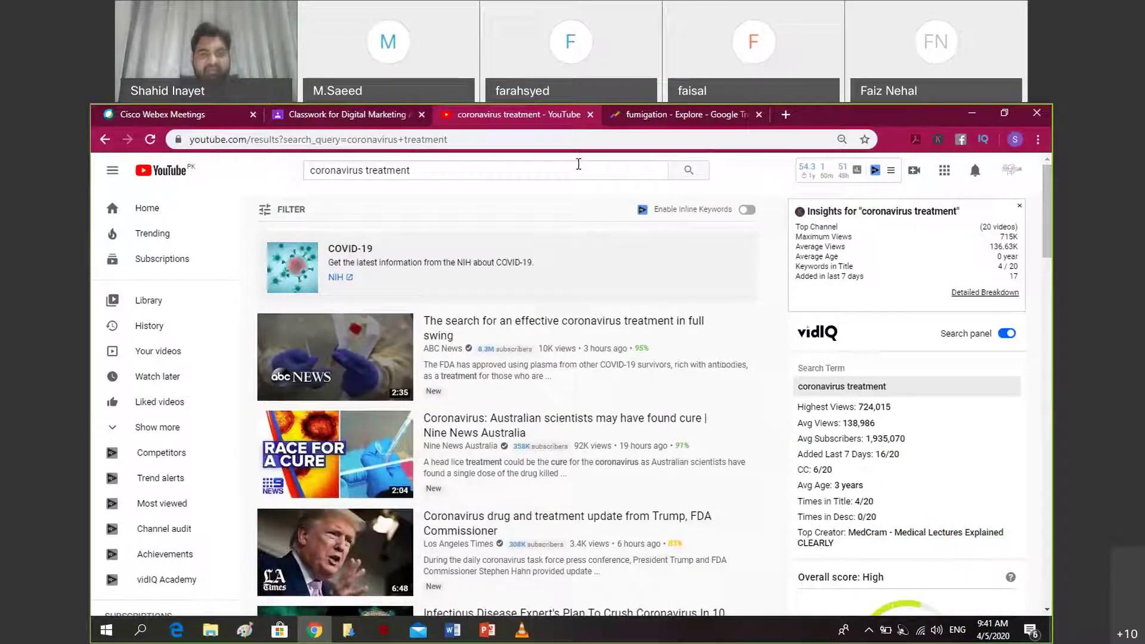
Step: Search for "coronavirus origin" and review its videos and vidIQ views, overall score, volume and competition
left_click(476, 175)
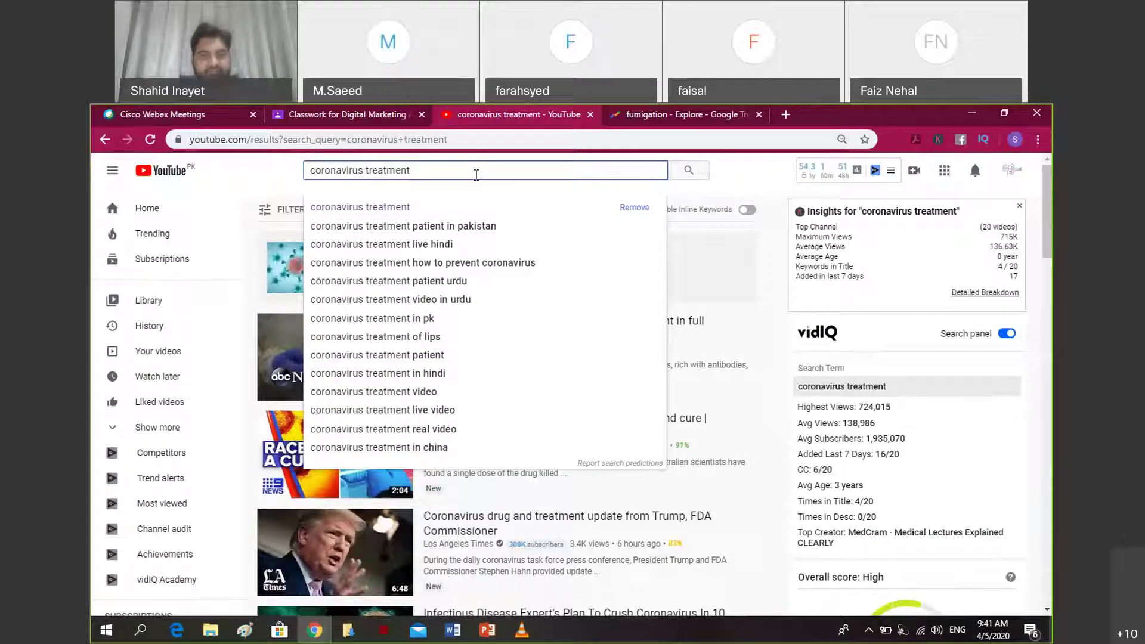
key("BackSpace")
key("BackSpace")
key("BackSpace")
key("BackSpace")
key("BackSpace")
key("BackSpace")
key("BackSpace")
key("BackSpace")
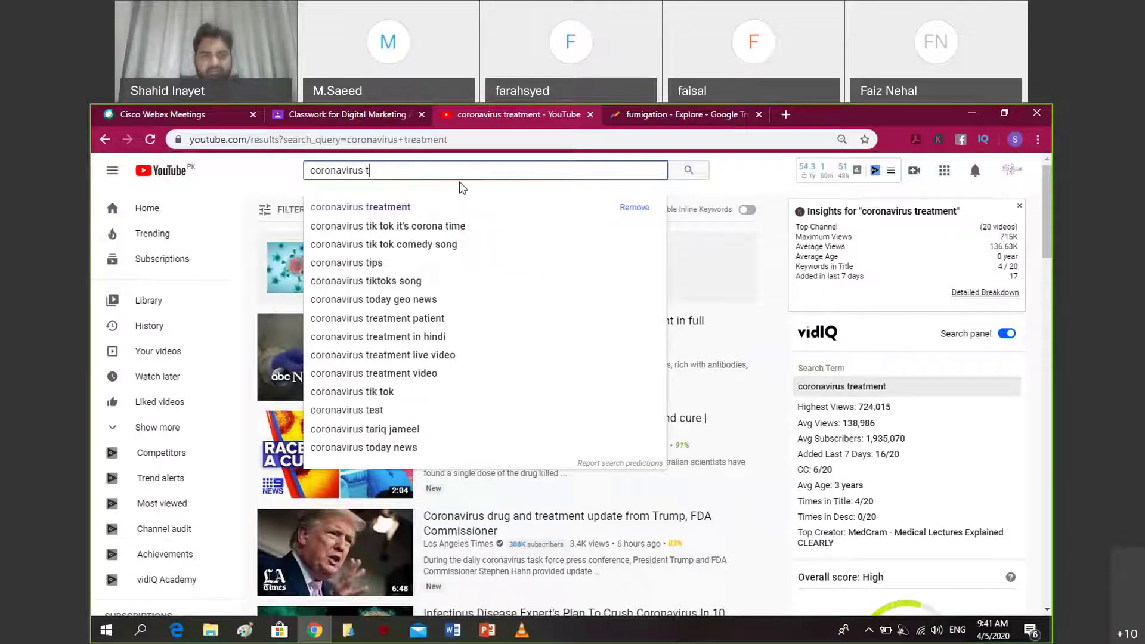
key("BackSpace")
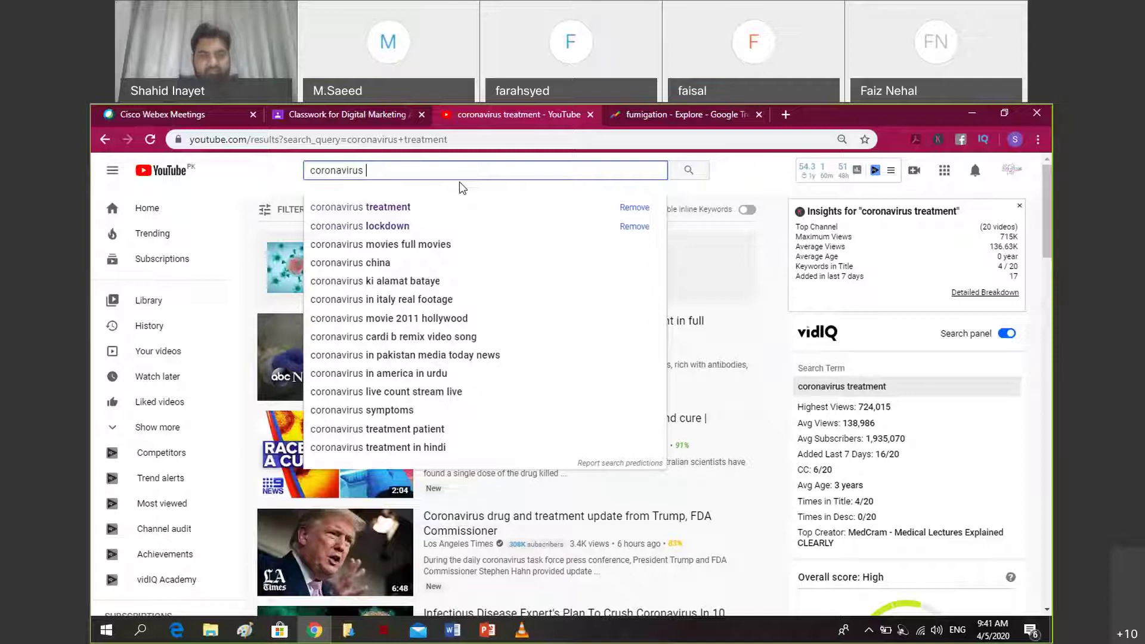
type("origin")
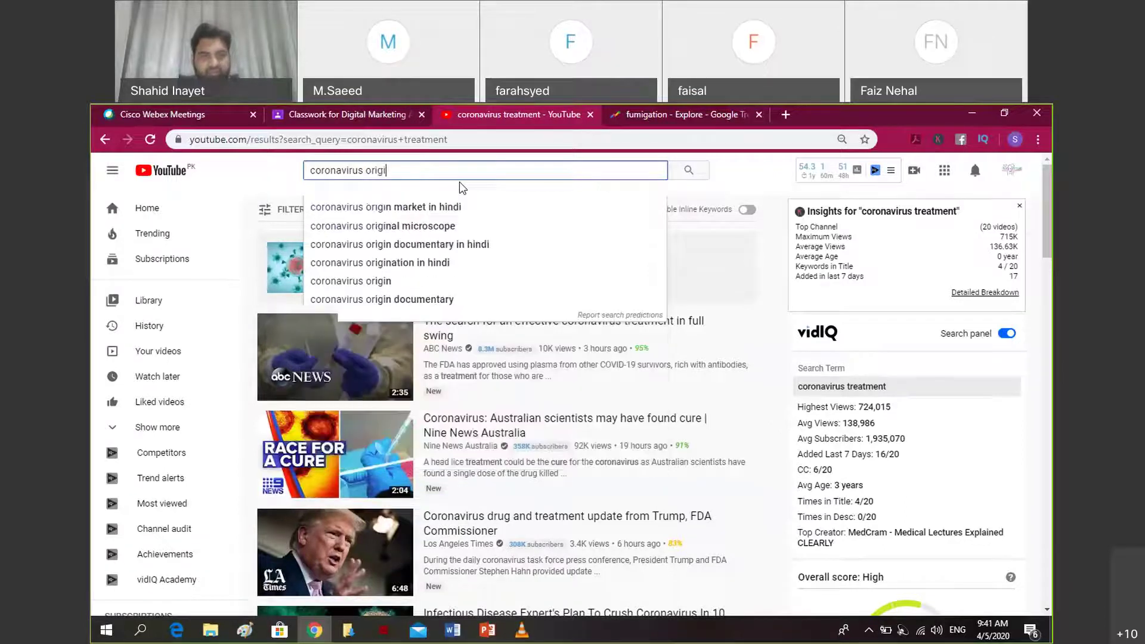
key("Return")
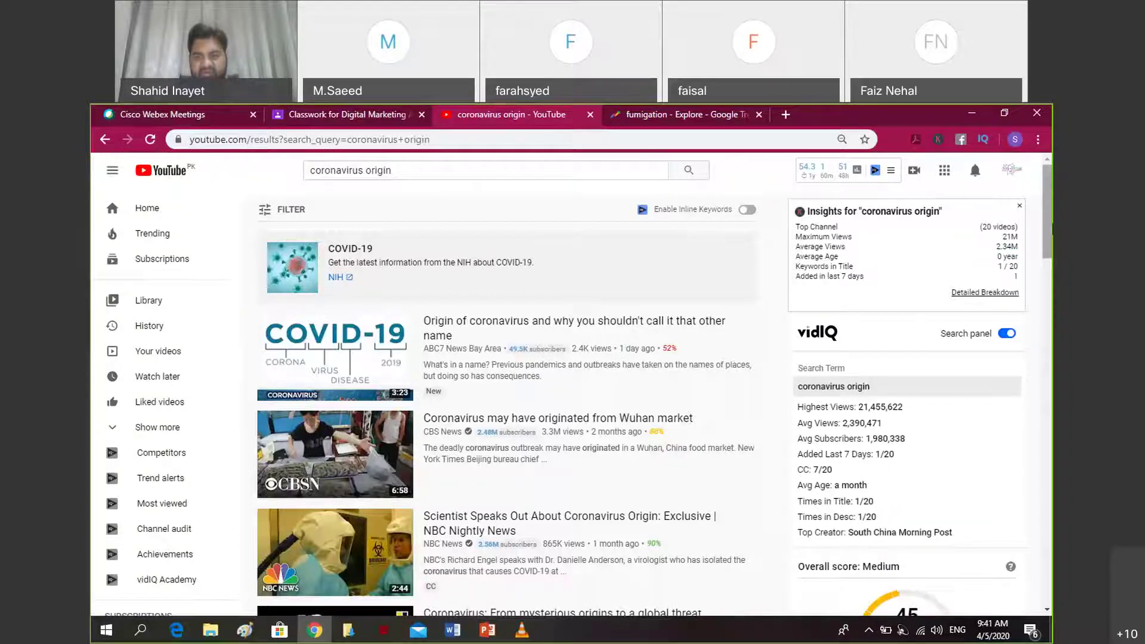
scroll(1047, 226, "down", 3)
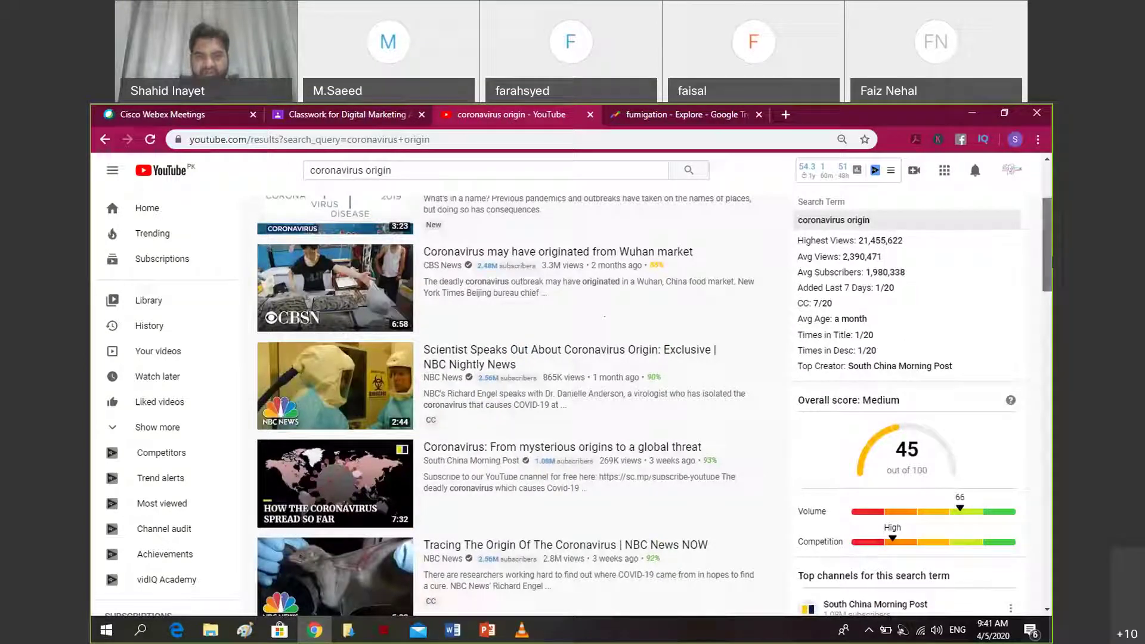
Step: Review the top videos and the vidIQ overall score, volume, competition and top channels for "coronavirus origin"
scroll(1047, 239, "up", 3)
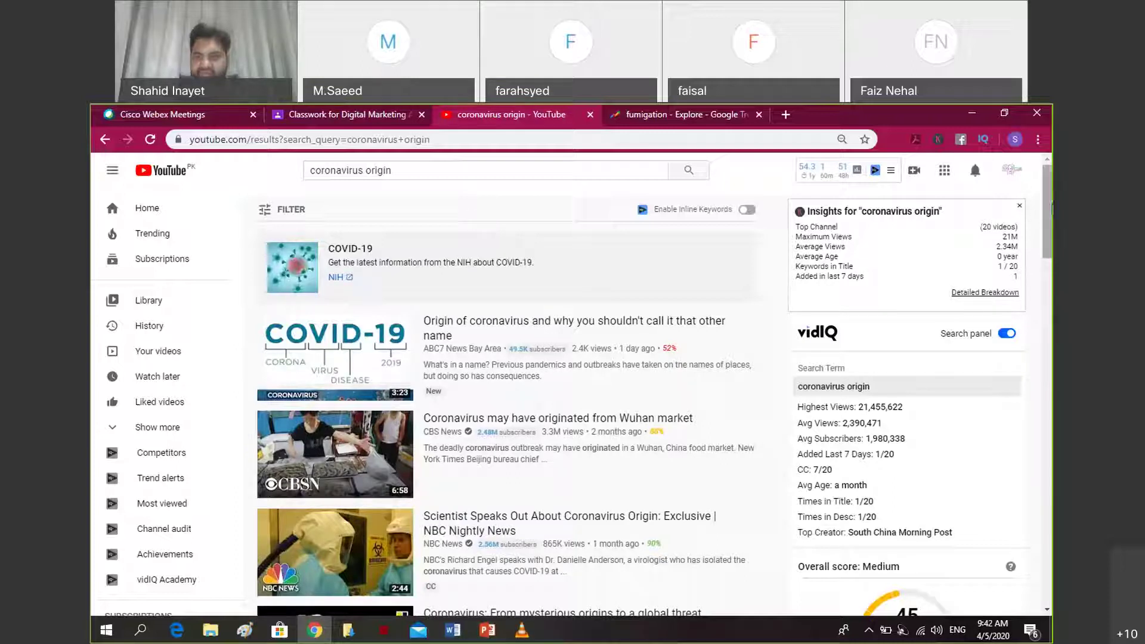
scroll(1051, 206, "down", 5)
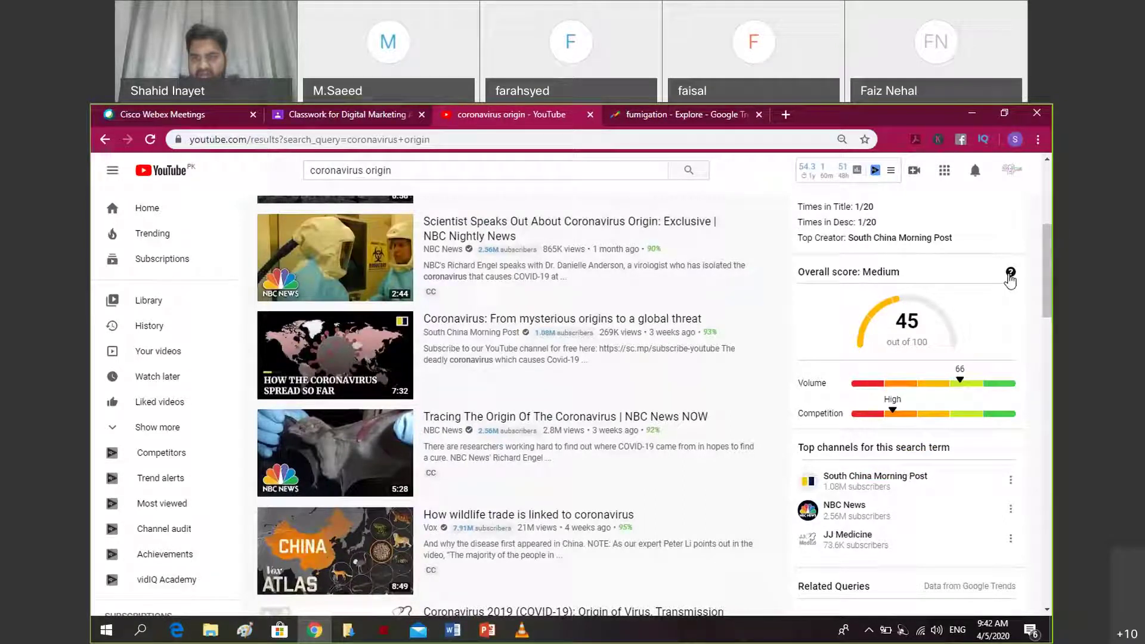
left_click_drag(1052, 292, 1053, 258)
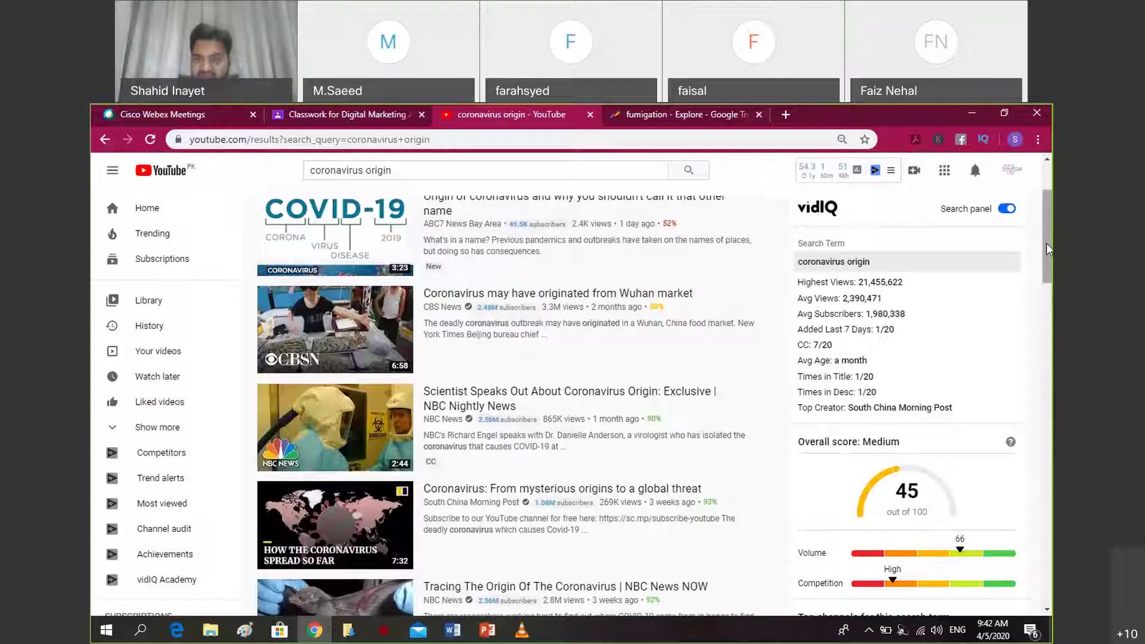
scroll(1047, 244, "down", 1)
scroll(1047, 244, "up", 1)
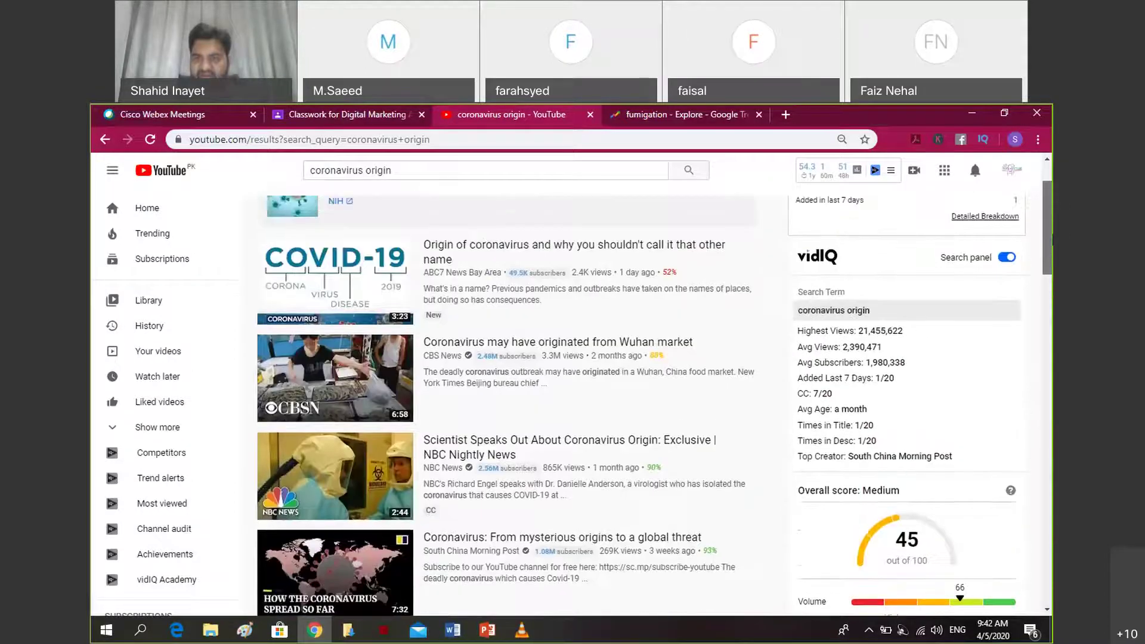
left_click_drag(1049, 245, 1050, 345)
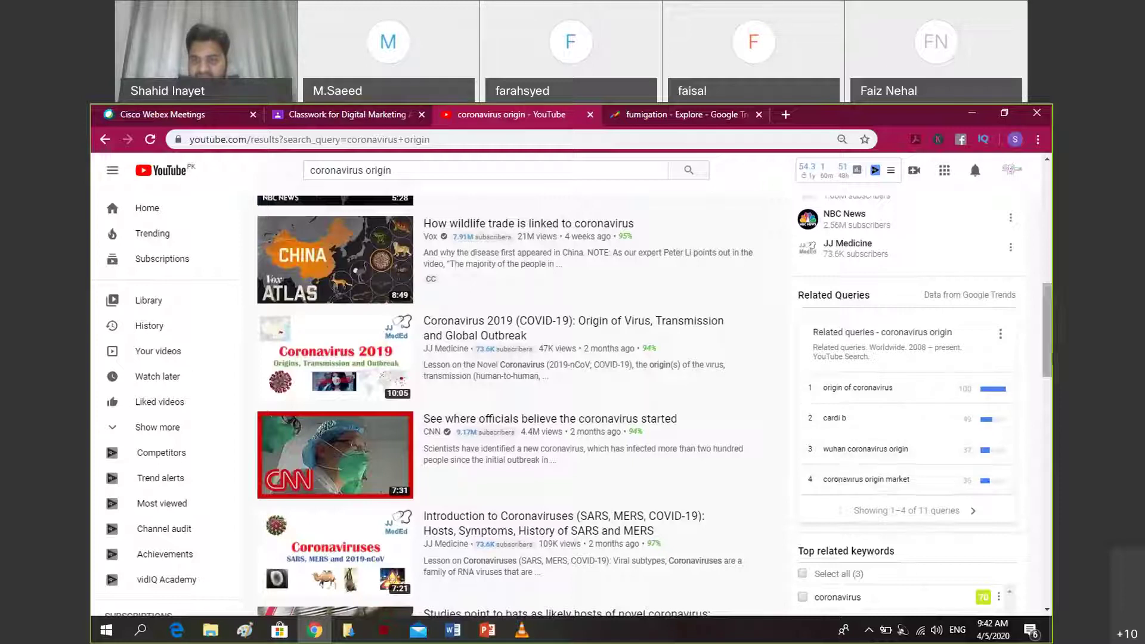
Step: Examine the top related keywords and the first two pages of related queries for "coronavirus origin"
left_click_drag(1049, 358, 1051, 397)
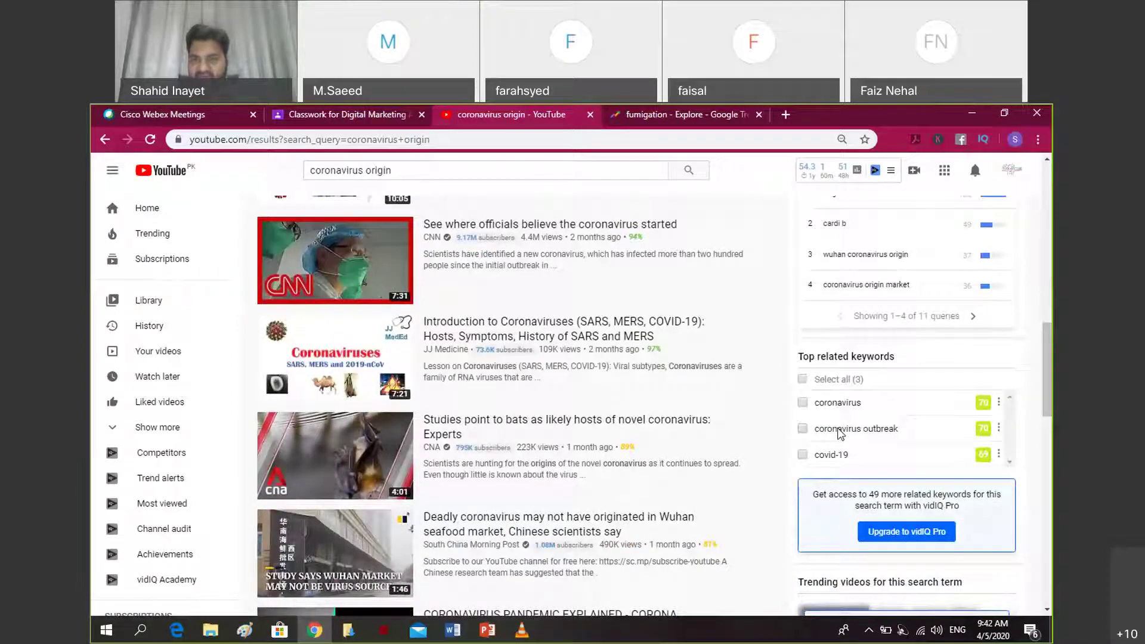
scroll(955, 382, "down", 1)
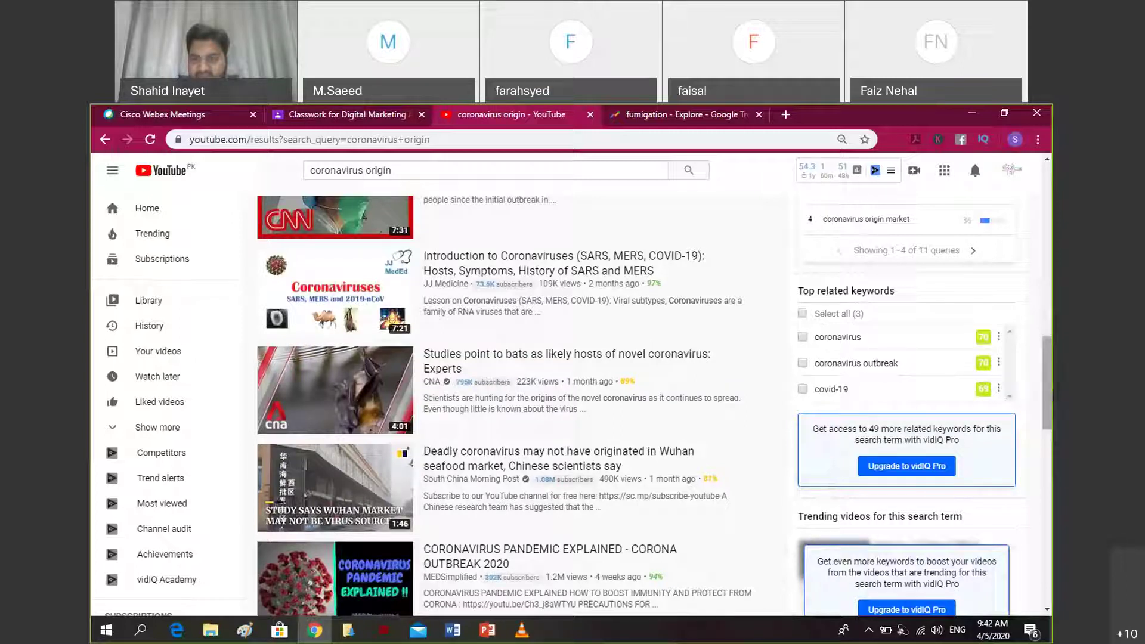
scroll(1052, 390, "up", 1)
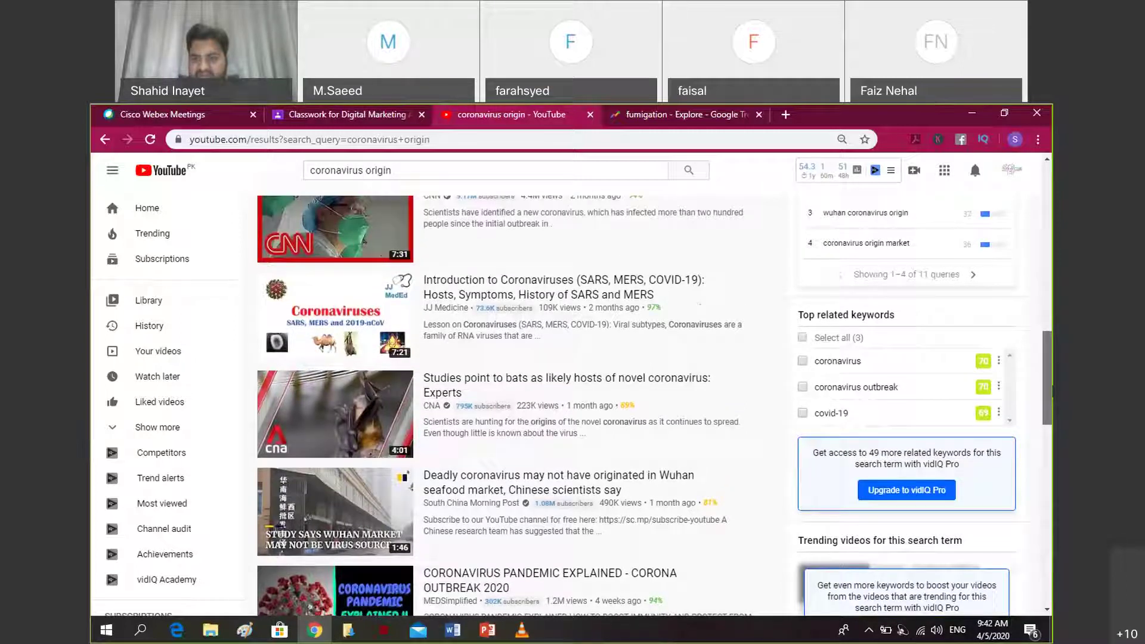
scroll(1050, 388, "up", 1)
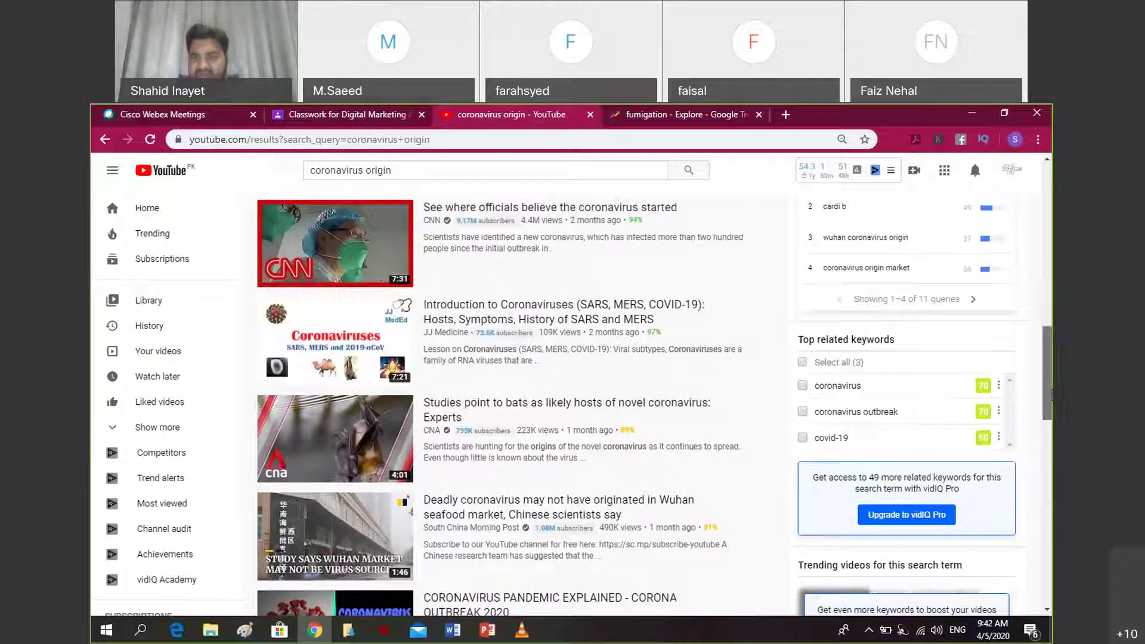
scroll(1052, 393, "up", 3)
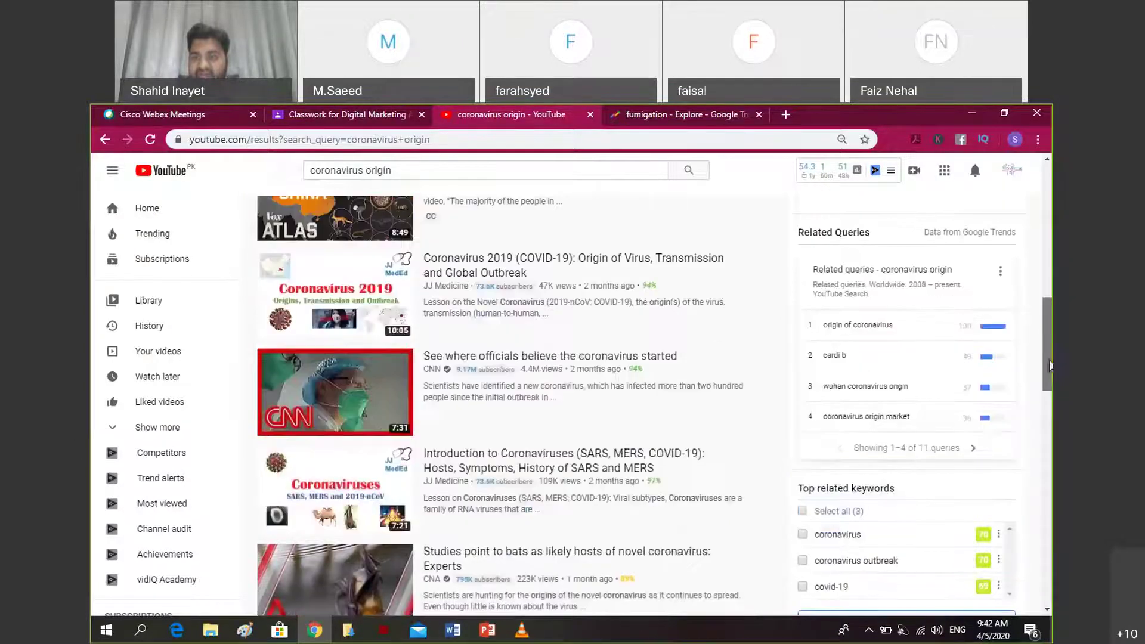
left_click(973, 449)
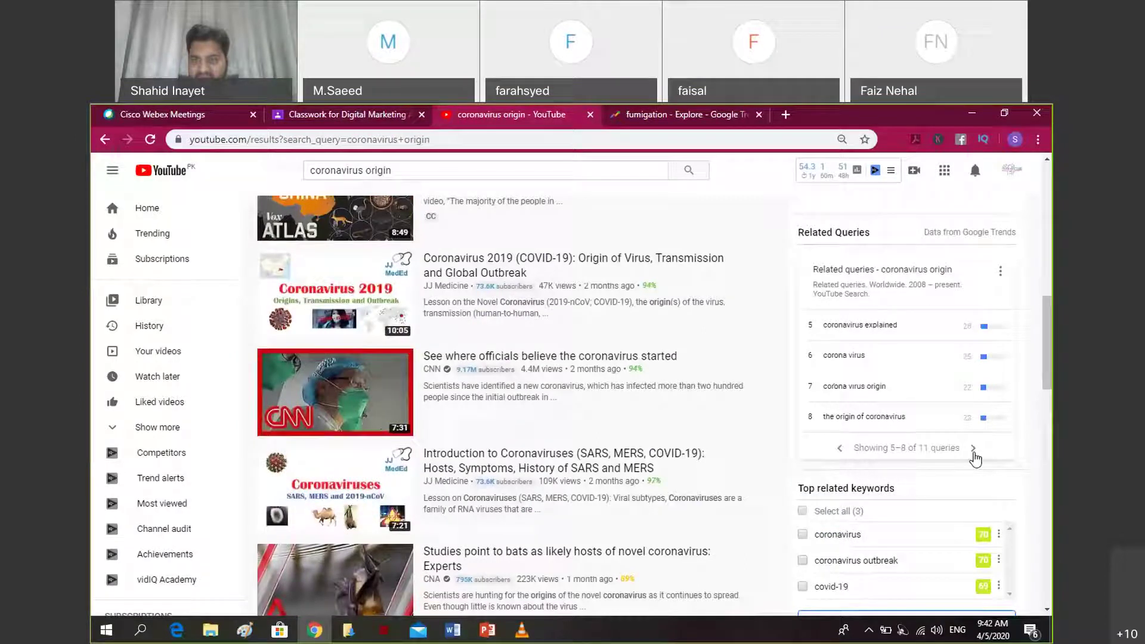
left_click(840, 448)
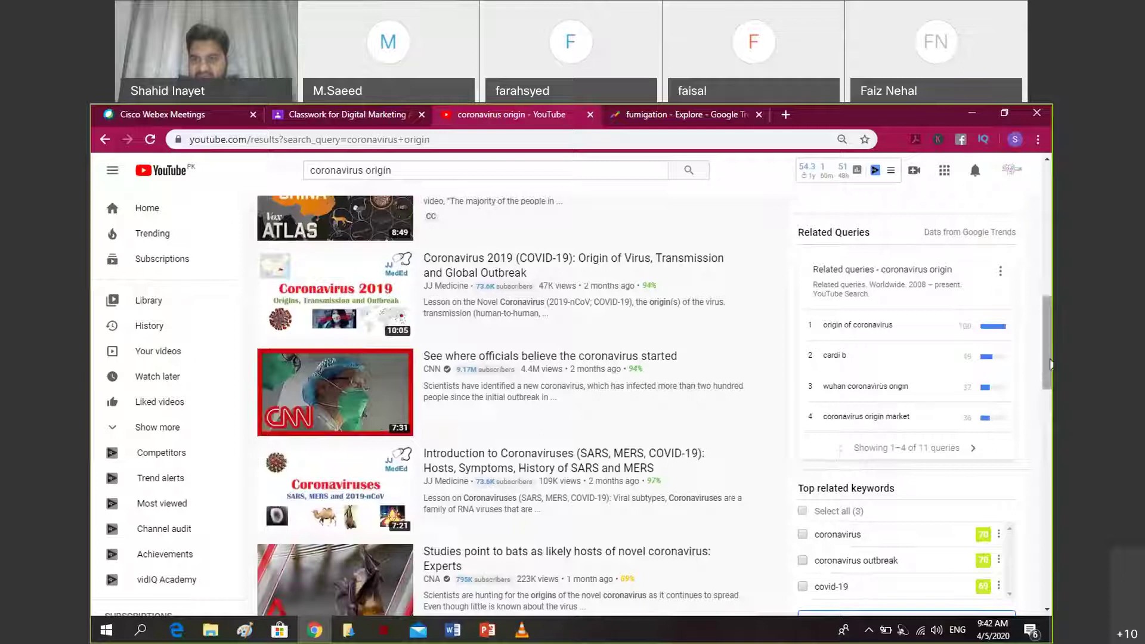
scroll(1048, 343, "up", 15)
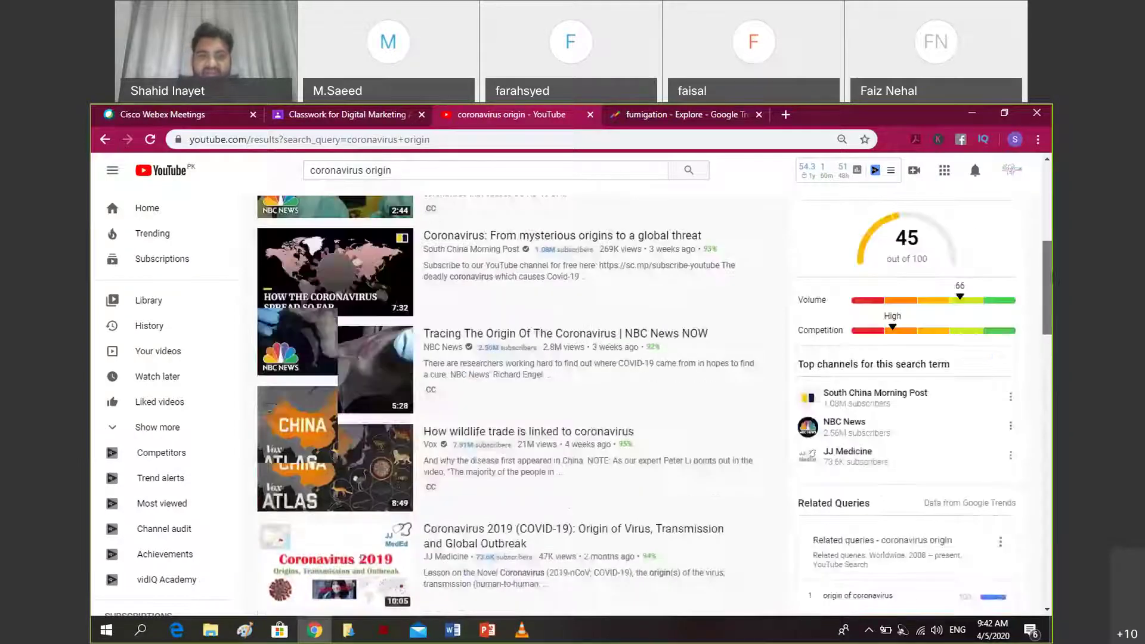
Step: Change the query to "coronavirus treatment" and search for it
left_click(408, 167)
key("BackSpace")
key("BackSpace")
key("BackSpace")
key("BackSpace")
key("BackSpace")
key("BackSpace")
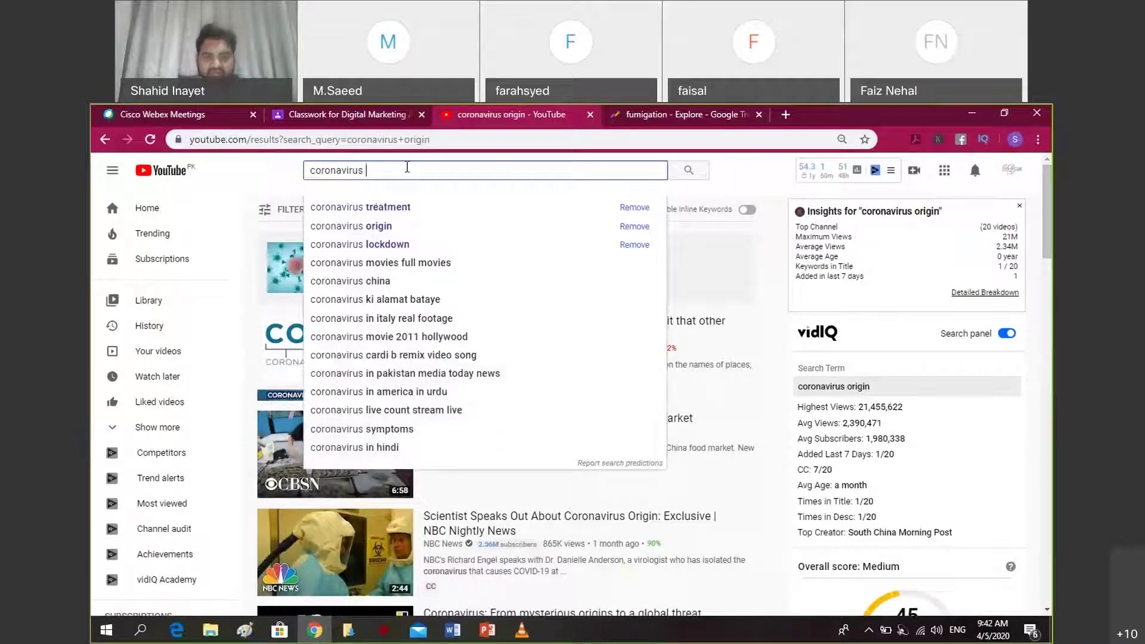
type("t")
key("Down")
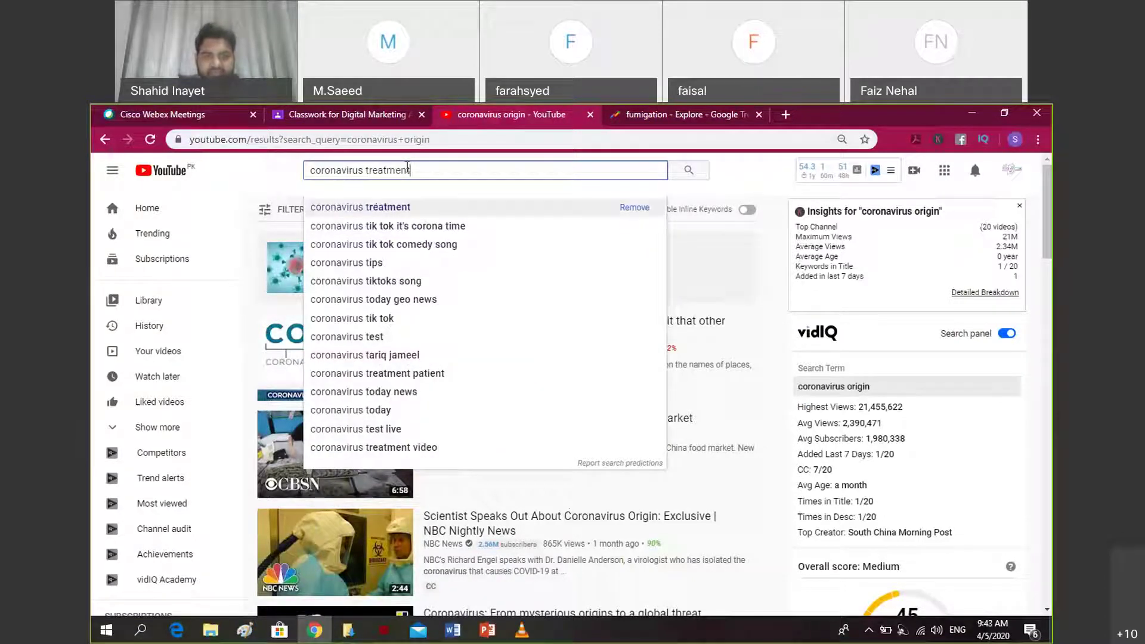
key("Return")
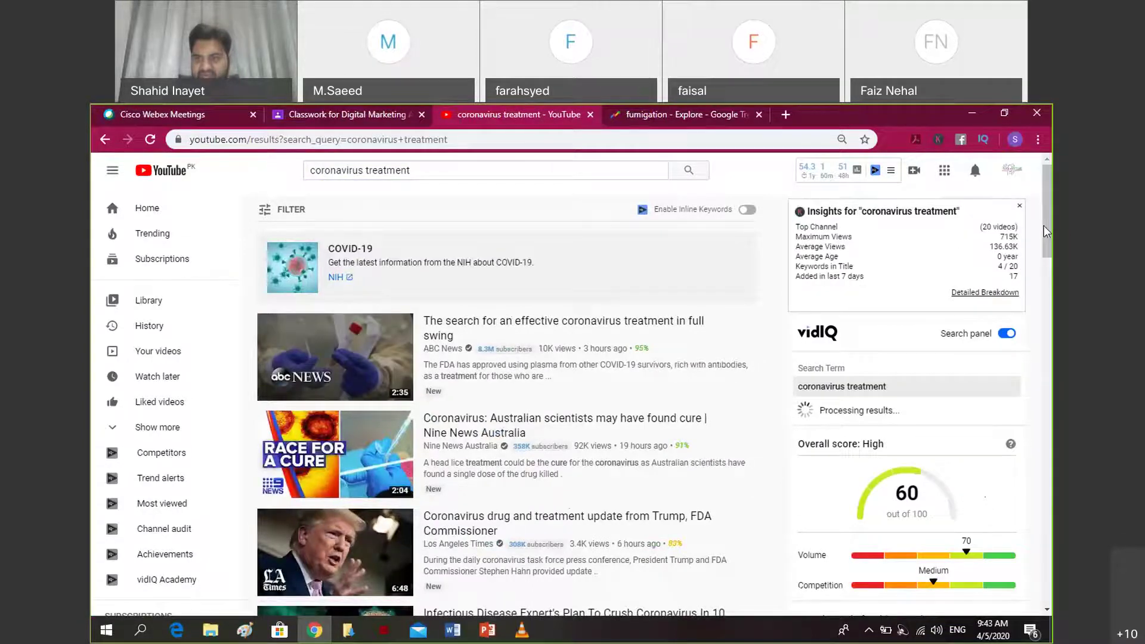
Step: Review the top channels, related keywords and first two pages of related queries for "coronavirus treatment"
scroll(1044, 225, "down", 8)
scroll(1052, 336, "down", 1)
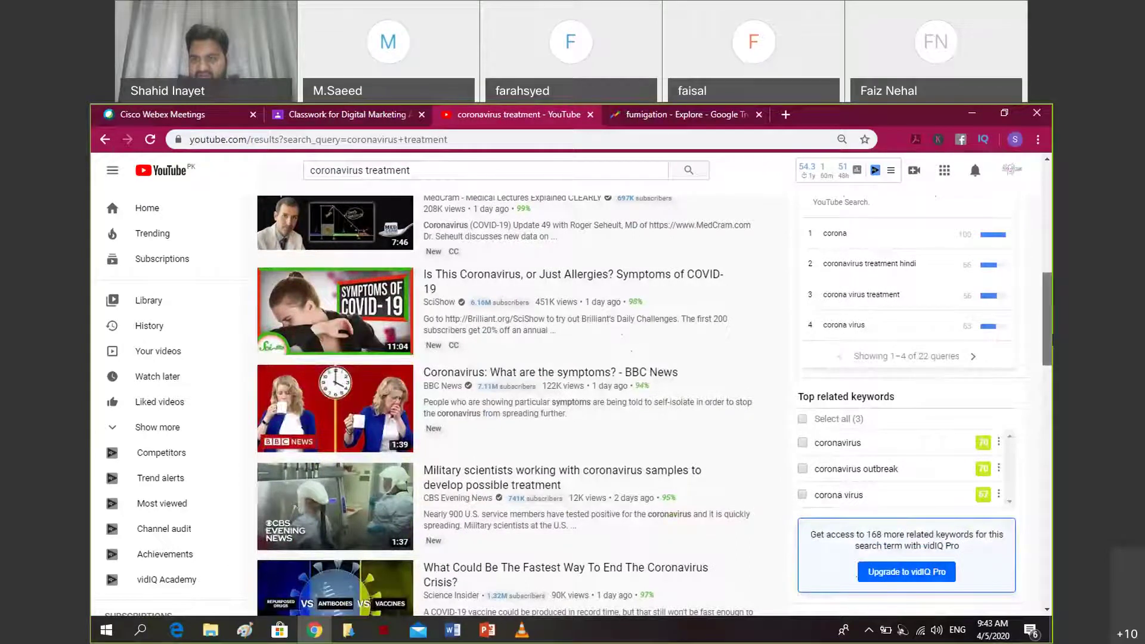
scroll(1053, 336, "up", 1)
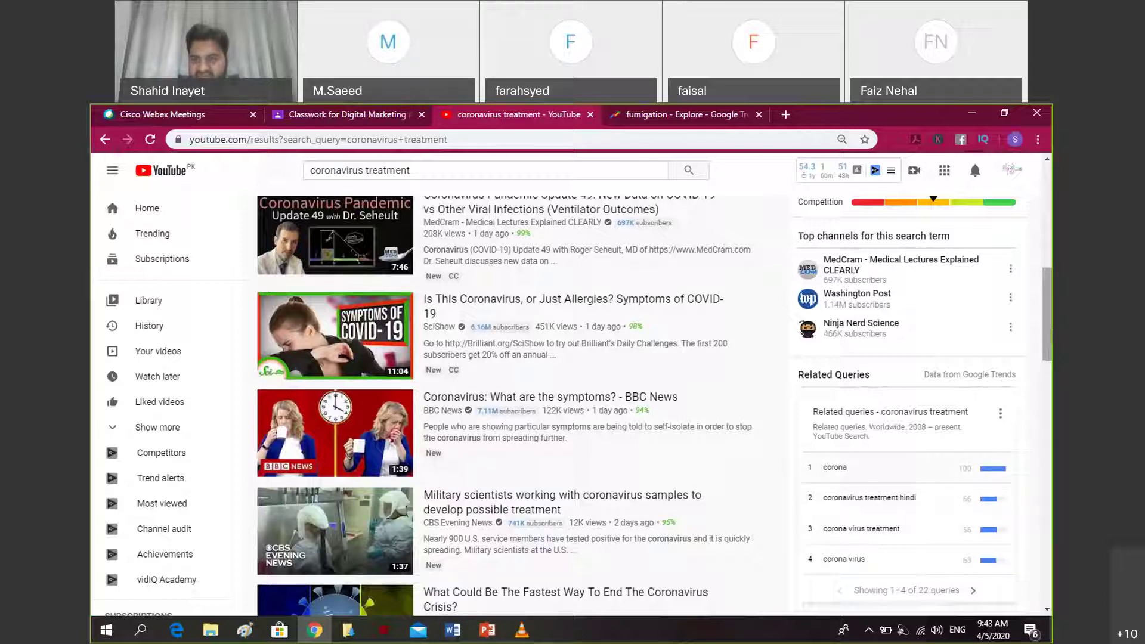
scroll(573, 405, "down", 1)
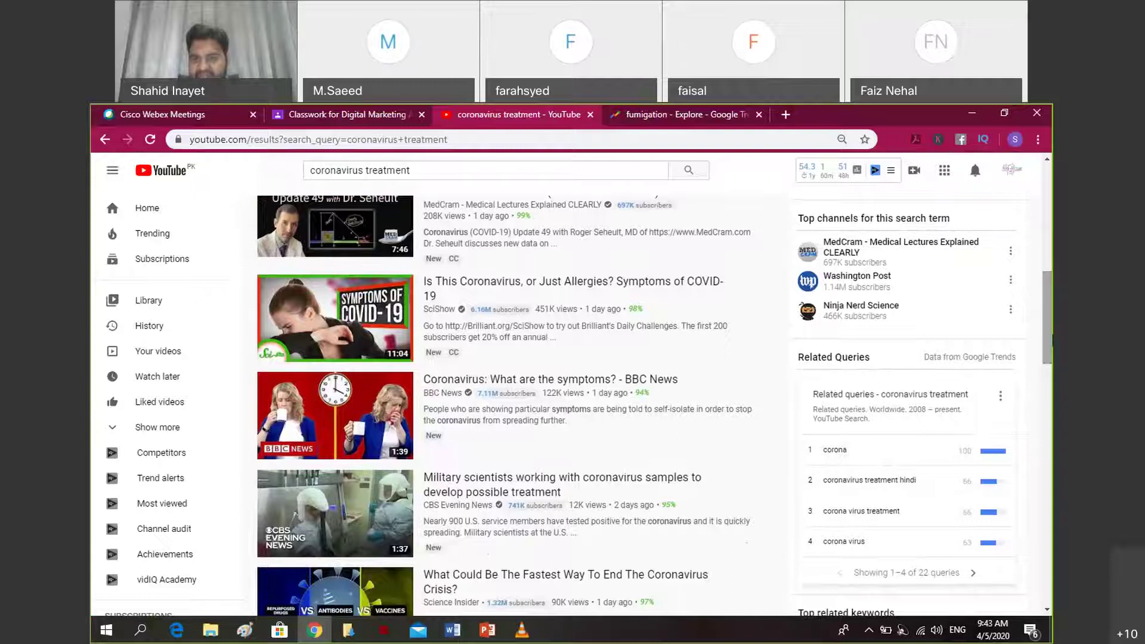
scroll(976, 513, "down", 1)
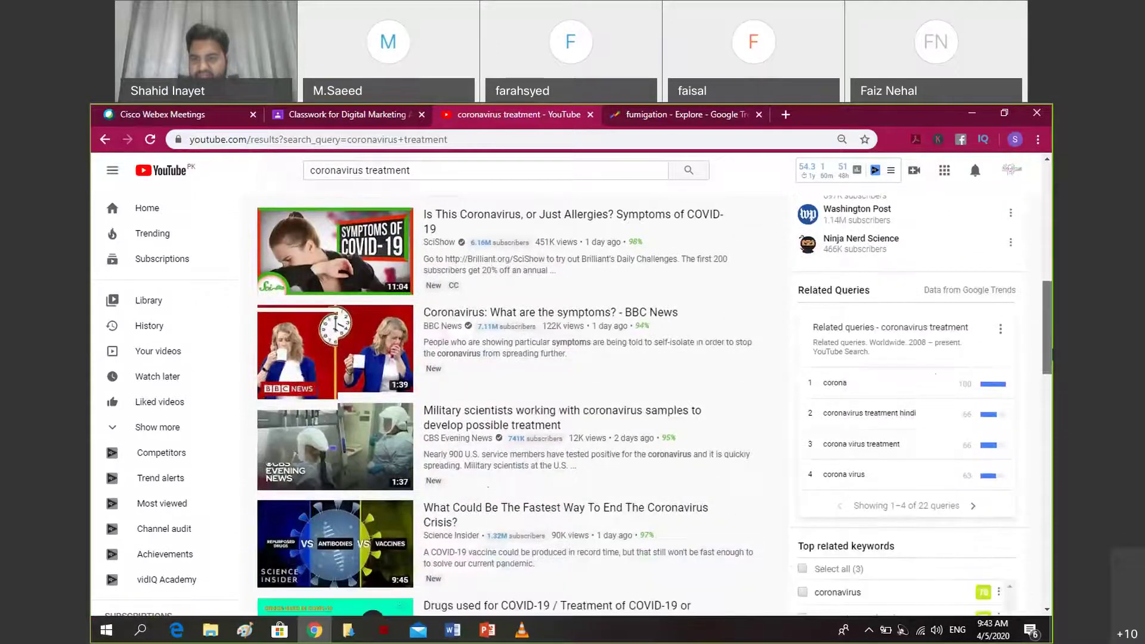
left_click(974, 508)
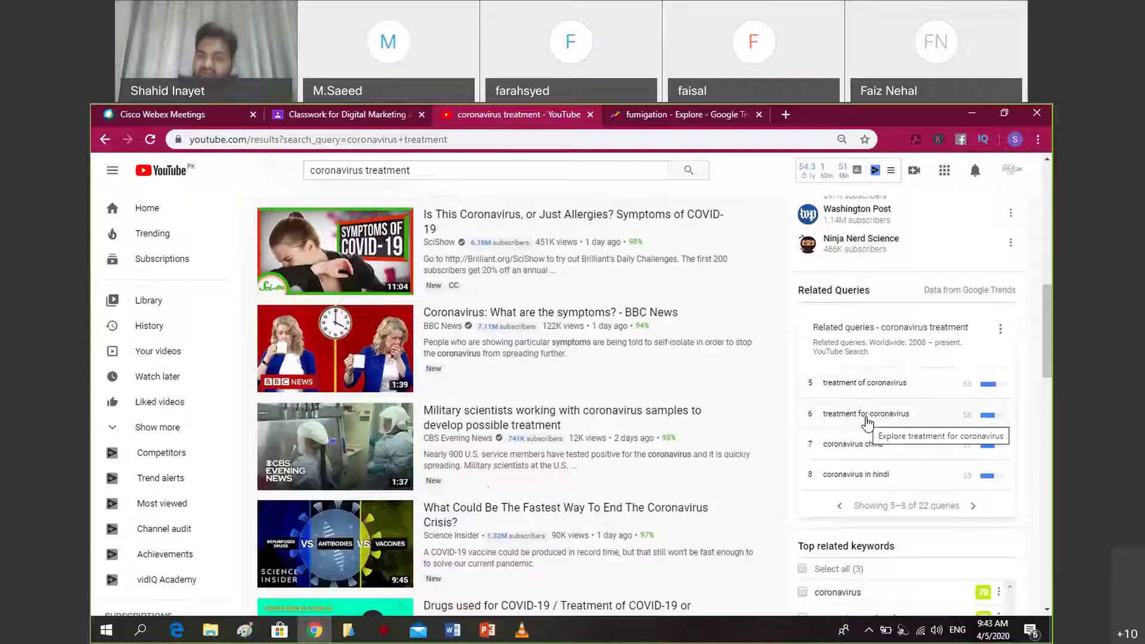
Step: Change the query to "coronavirus outbreak" and search for it
left_click_drag(1045, 334, 1051, 218)
left_click(468, 170)
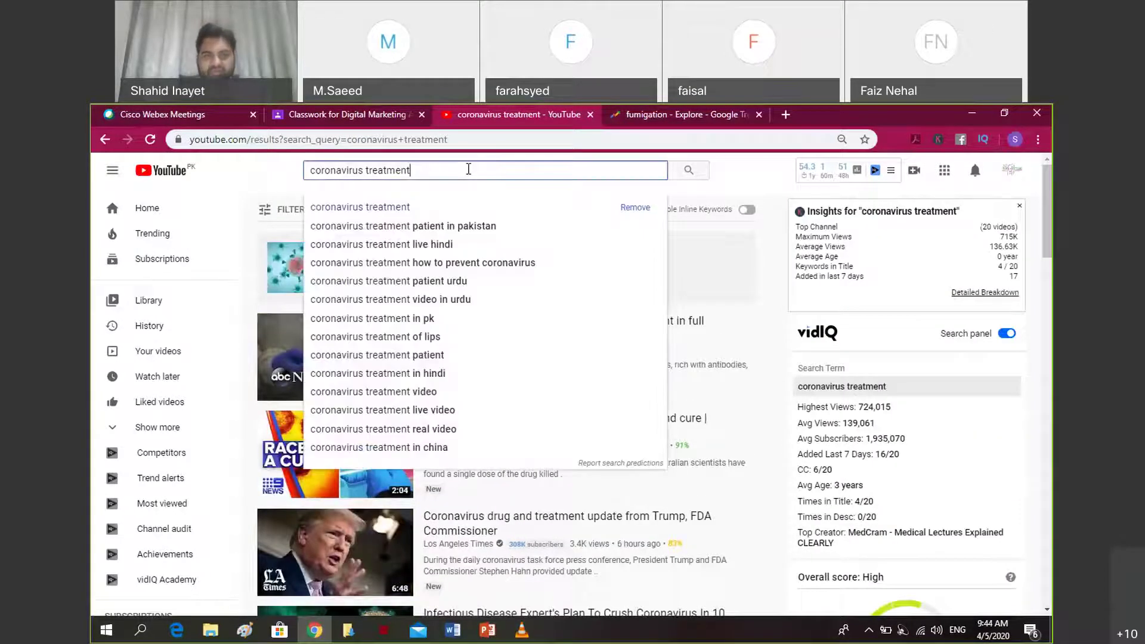
key("BackSpace")
key("BackSpace")
key("BackSpace")
key("BackSpace")
key("BackSpace")
key("BackSpace")
key("BackSpace")
key("BackSpace")
key("BackSpace")
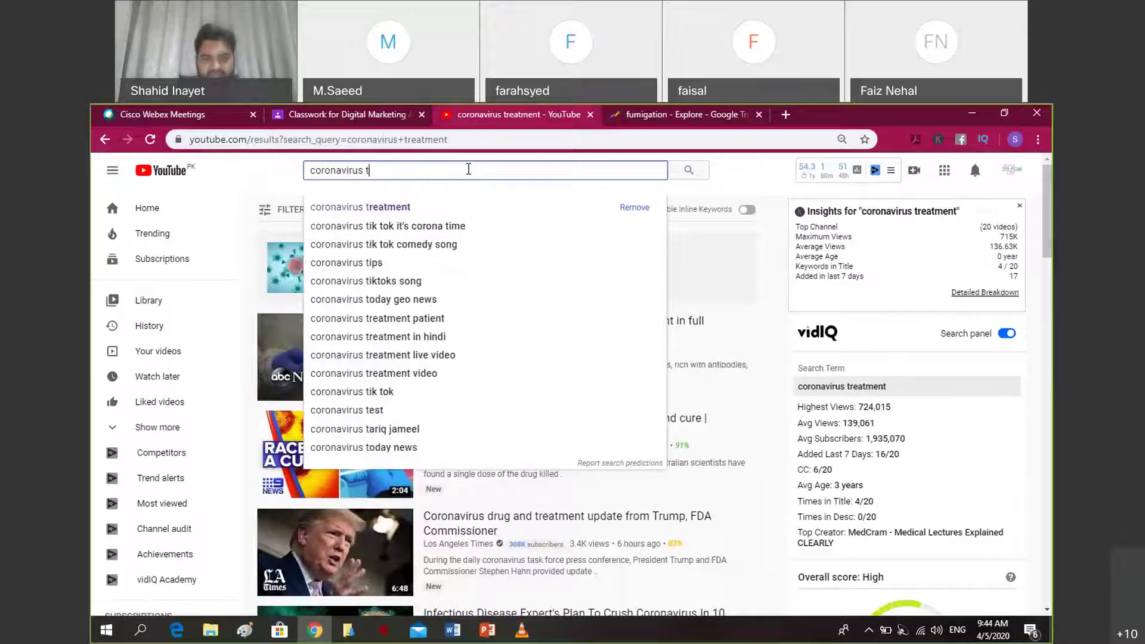
type("outbreak")
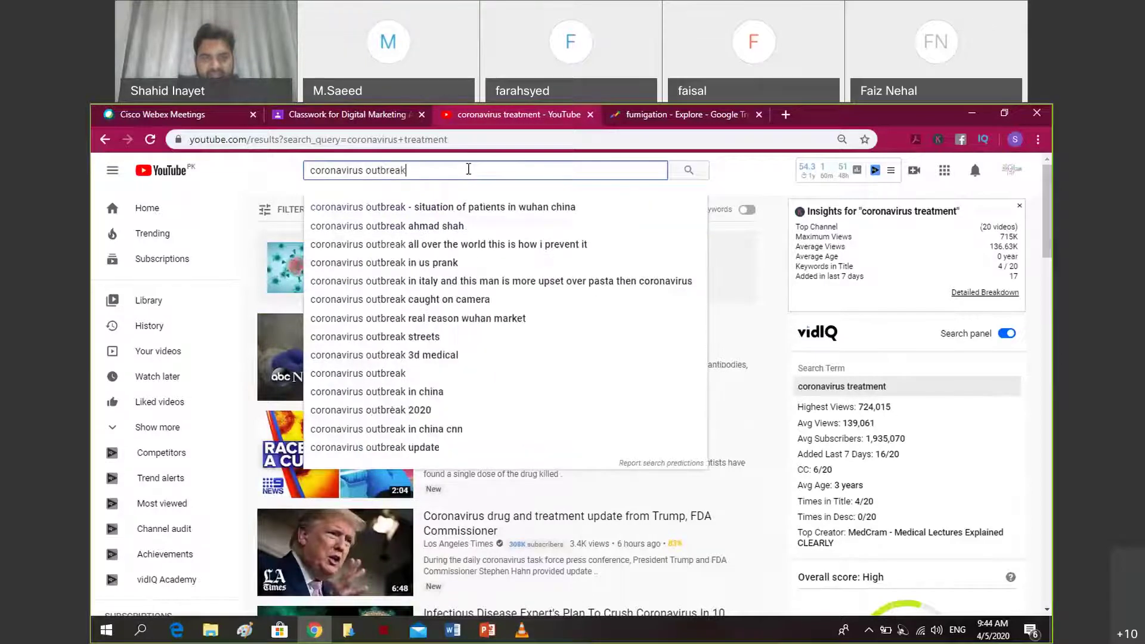
key("Return")
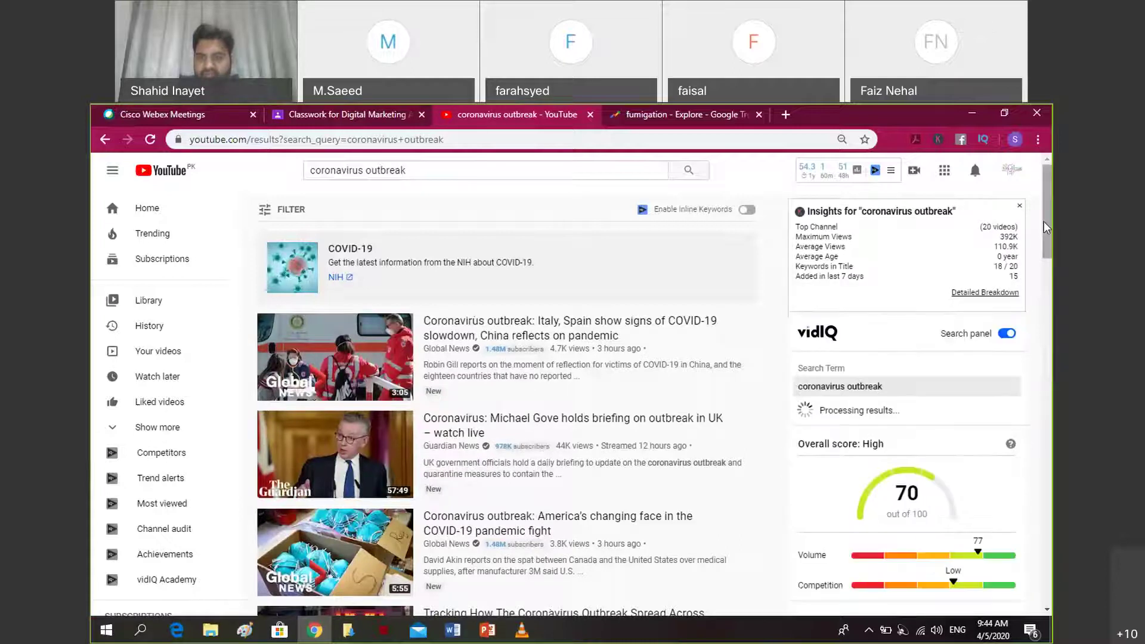
Step: Review the vidIQ score, volume, competition, top channels, related queries and related keywords for "coronavirus outbreak"
scroll(1044, 221, "down", 1)
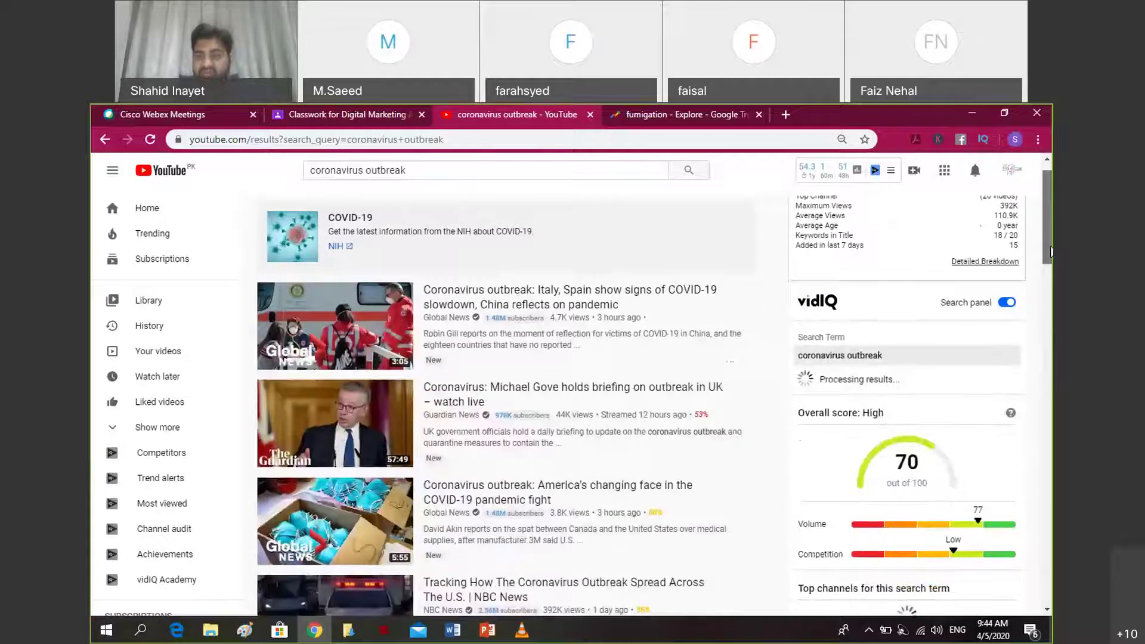
scroll(1051, 251, "down", 3)
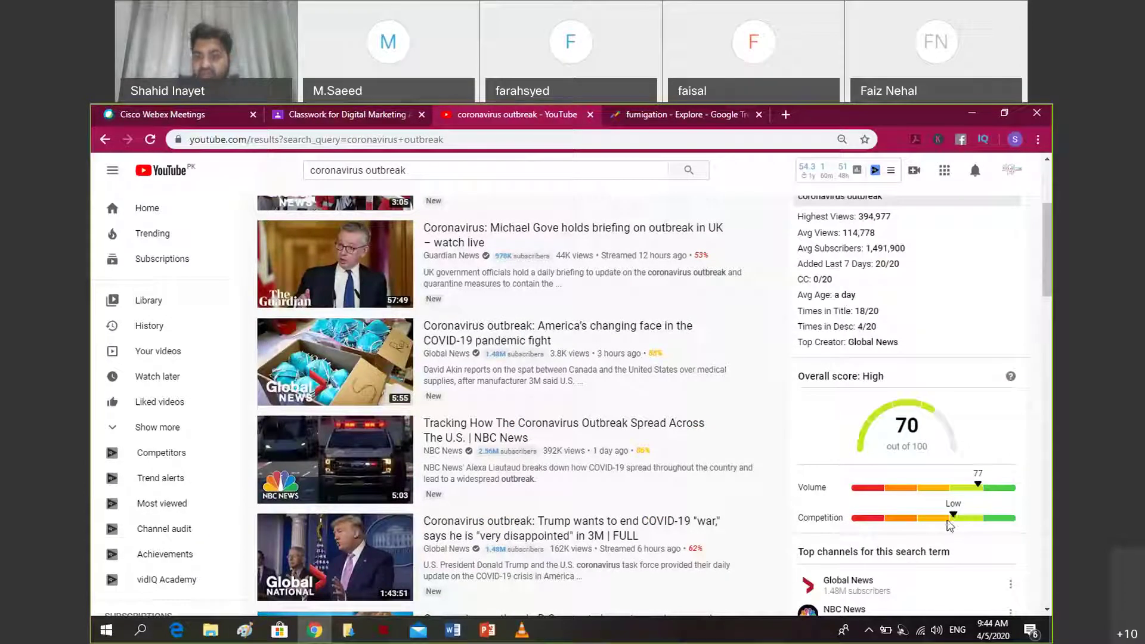
left_click_drag(1052, 289, 1050, 314)
scroll(810, 616, "down", 3)
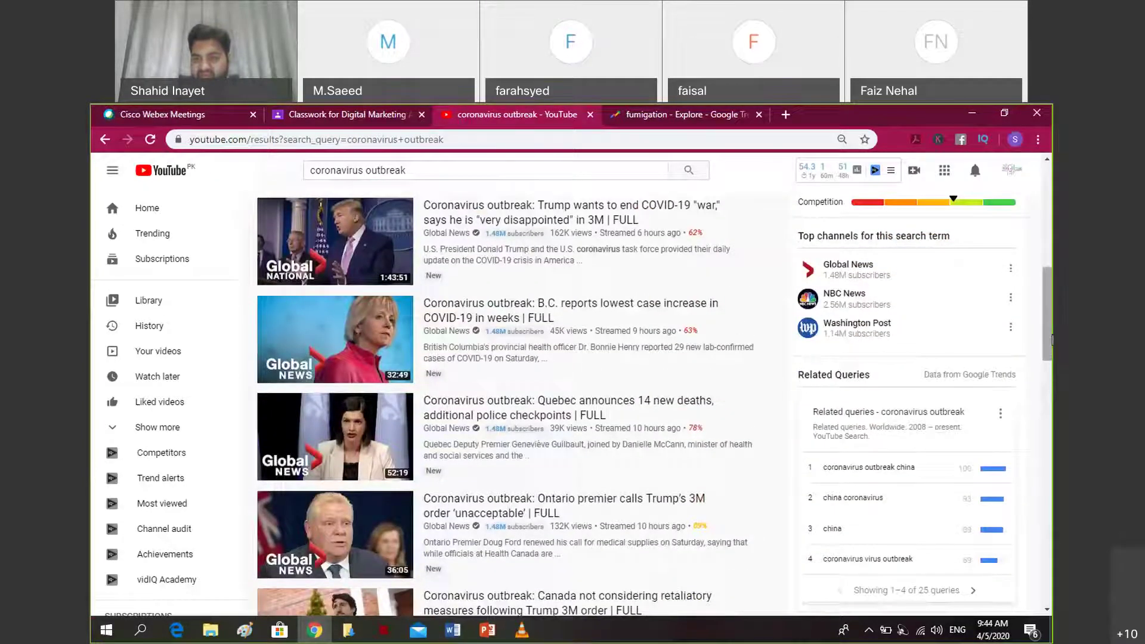
scroll(823, 497, "down", 3)
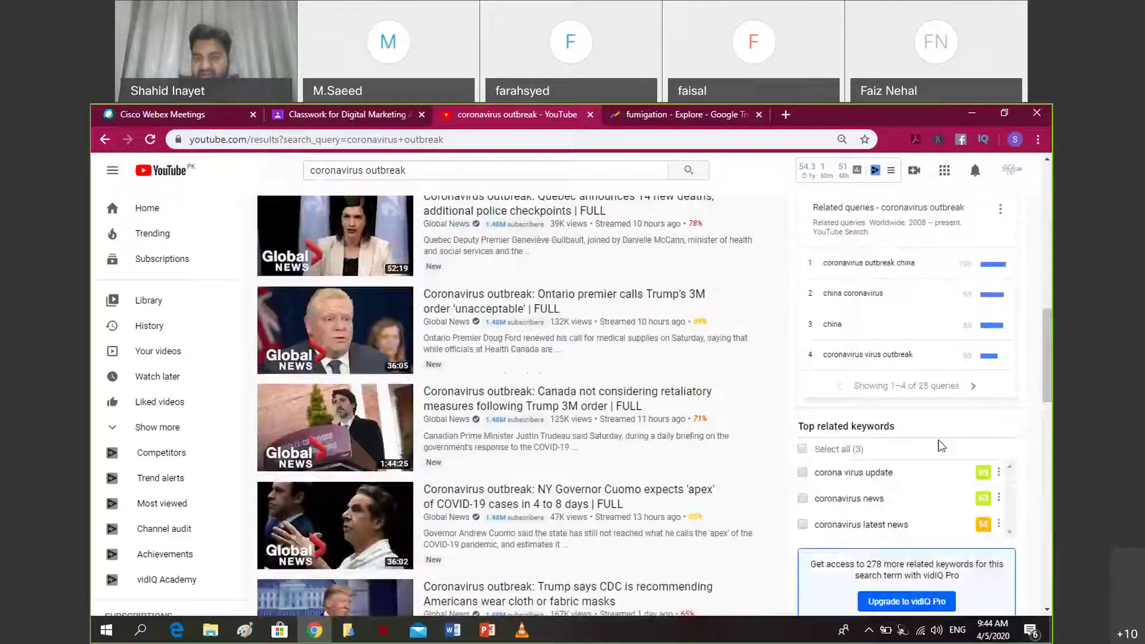
left_click_drag(1051, 356, 1038, 198)
scroll(947, 312, "down", 5)
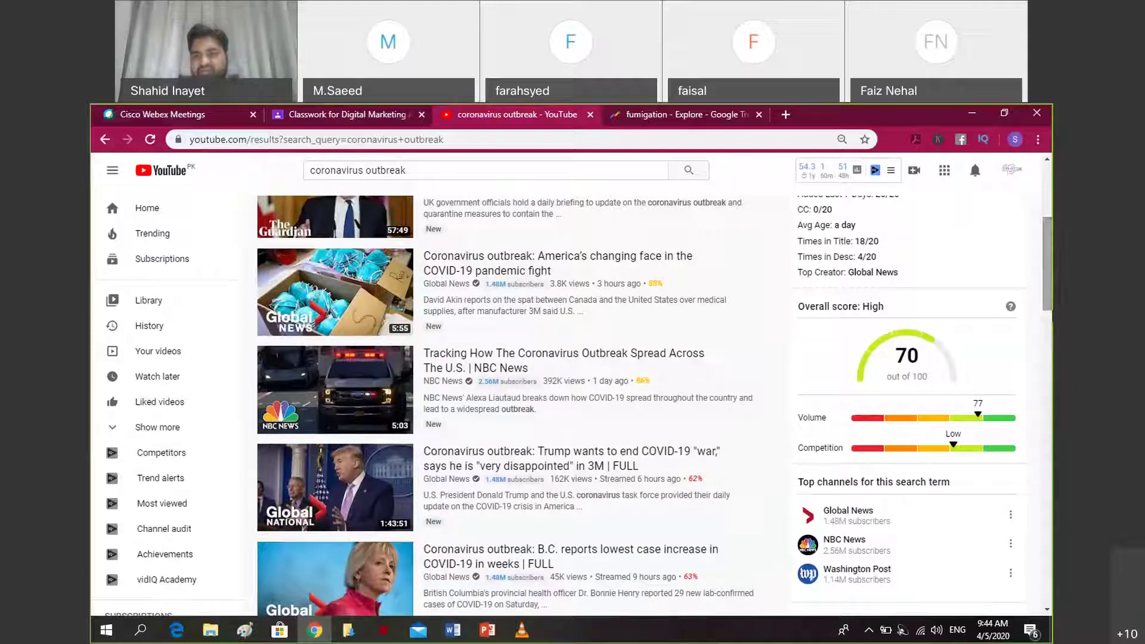
left_click_drag(1048, 277, 1048, 198)
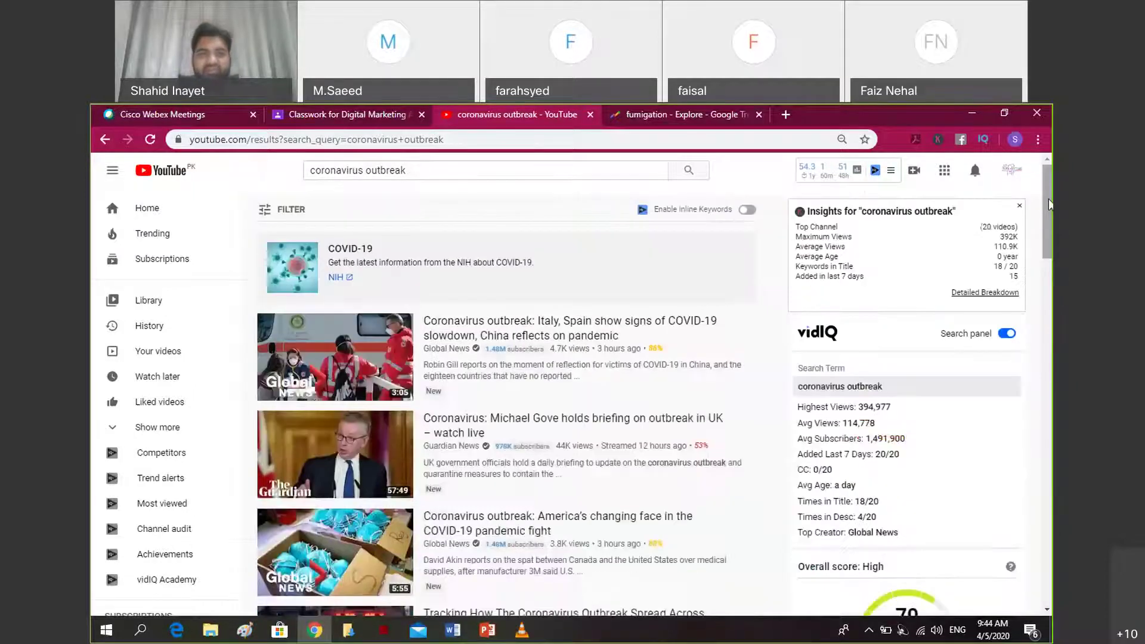
Step: Clear the "coronavirus outbreak" query from the video search
left_click_drag(415, 178, 292, 186)
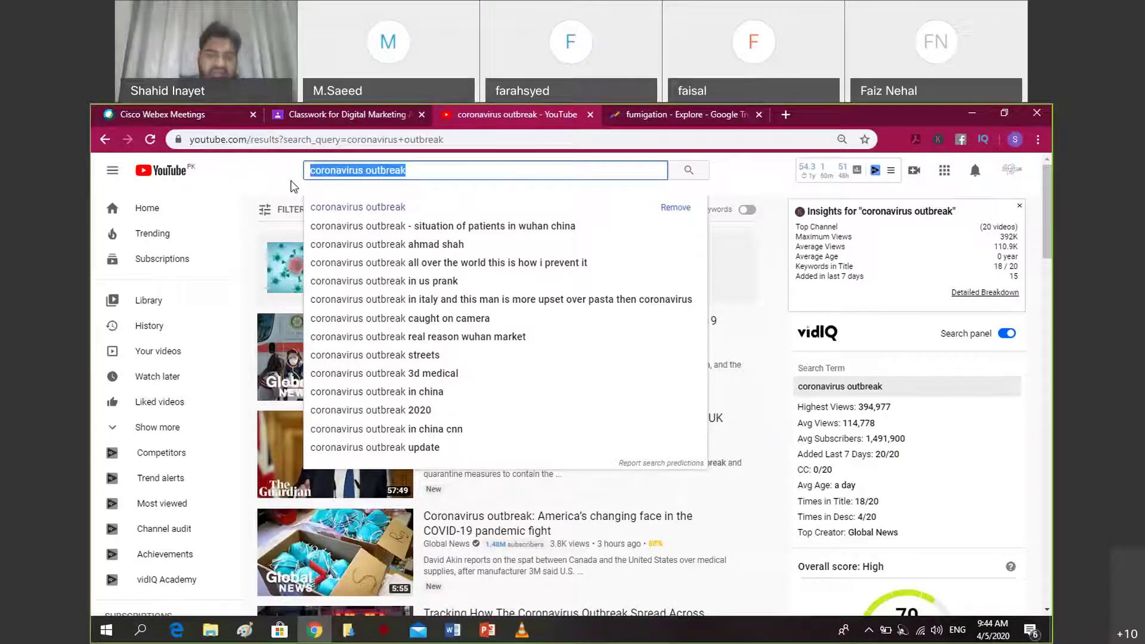
key("BackSpace")
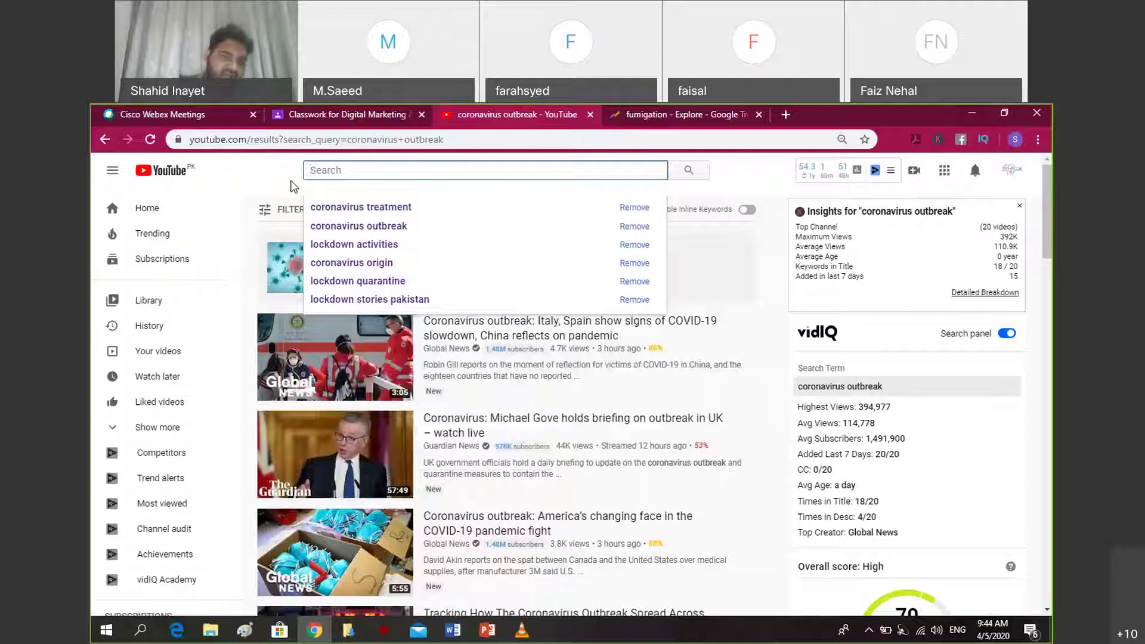